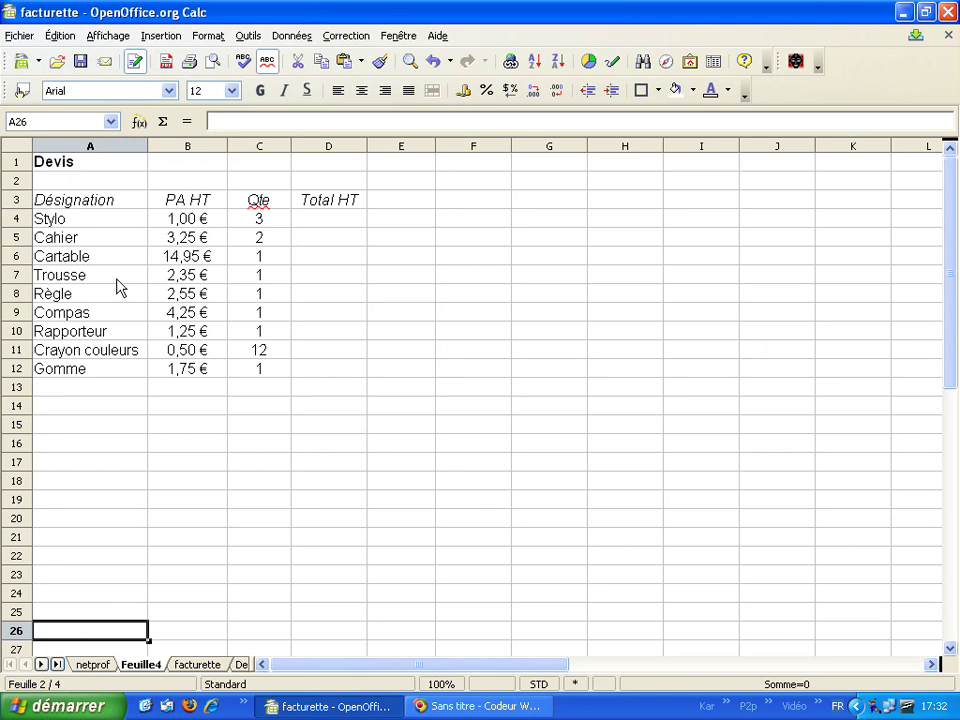
click(97, 207)
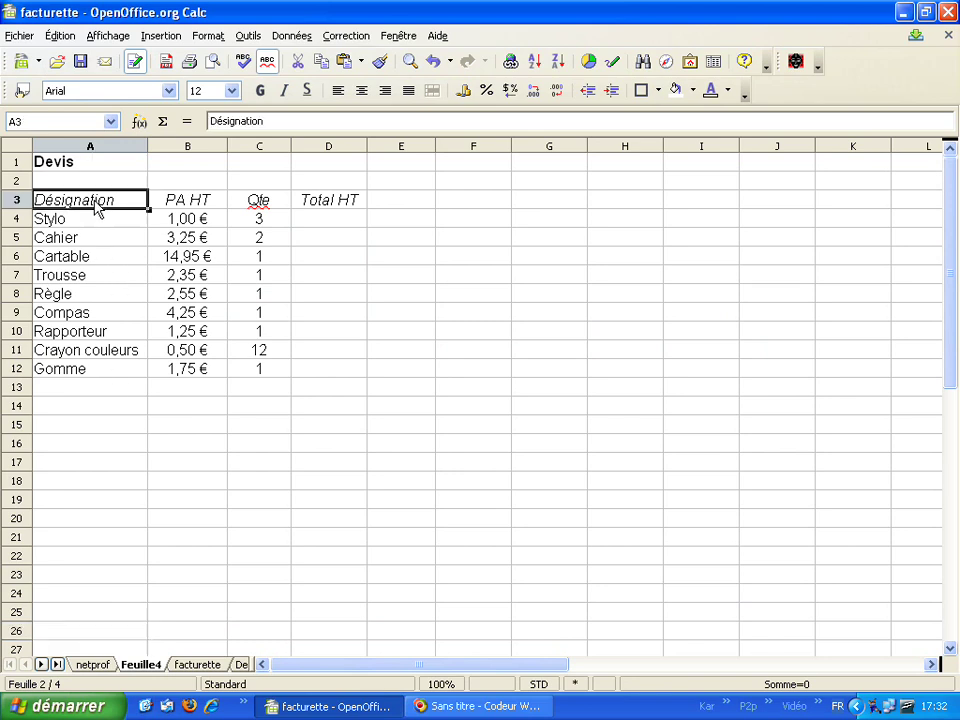
click(190, 207)
click(267, 207)
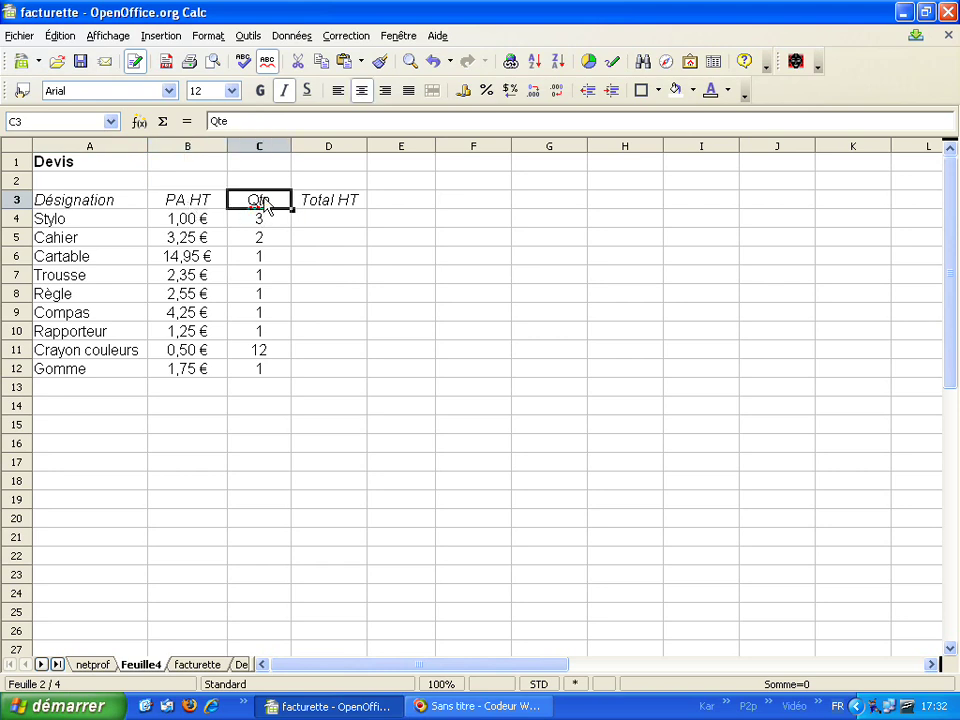
click(76, 205)
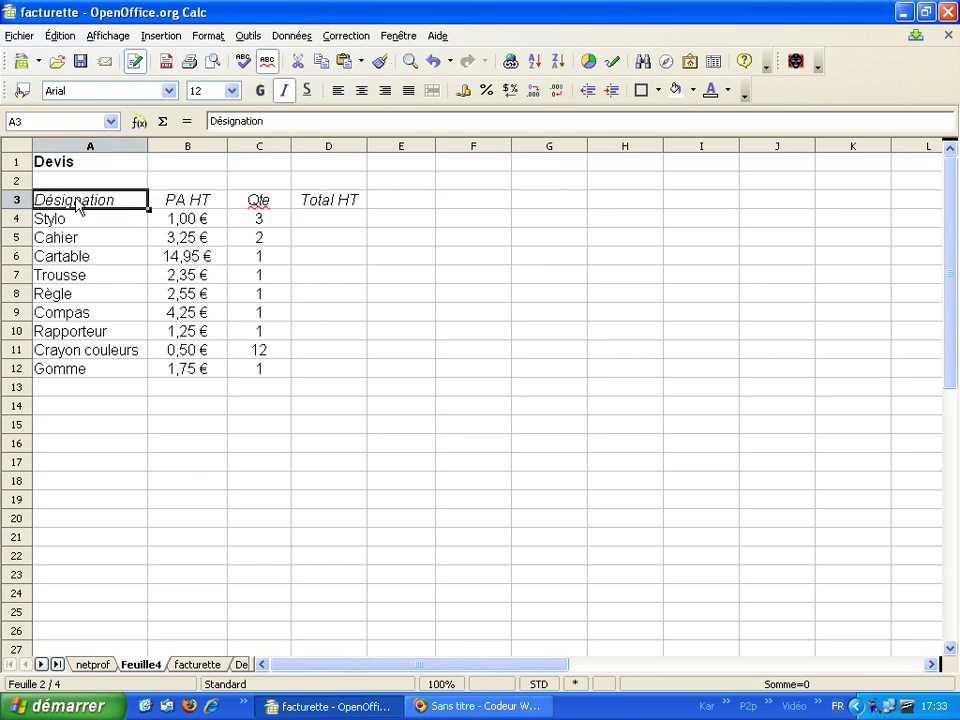
click(208, 222)
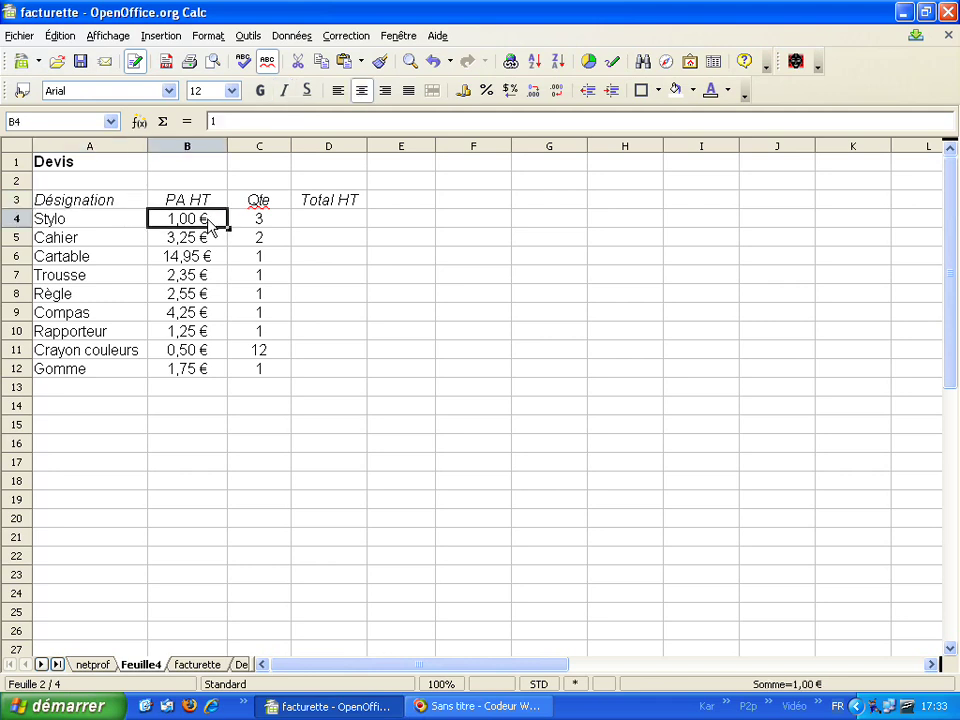
Calculate the Stylo row's Total HT in D4 with the formula =B4*C4.
click(328, 221)
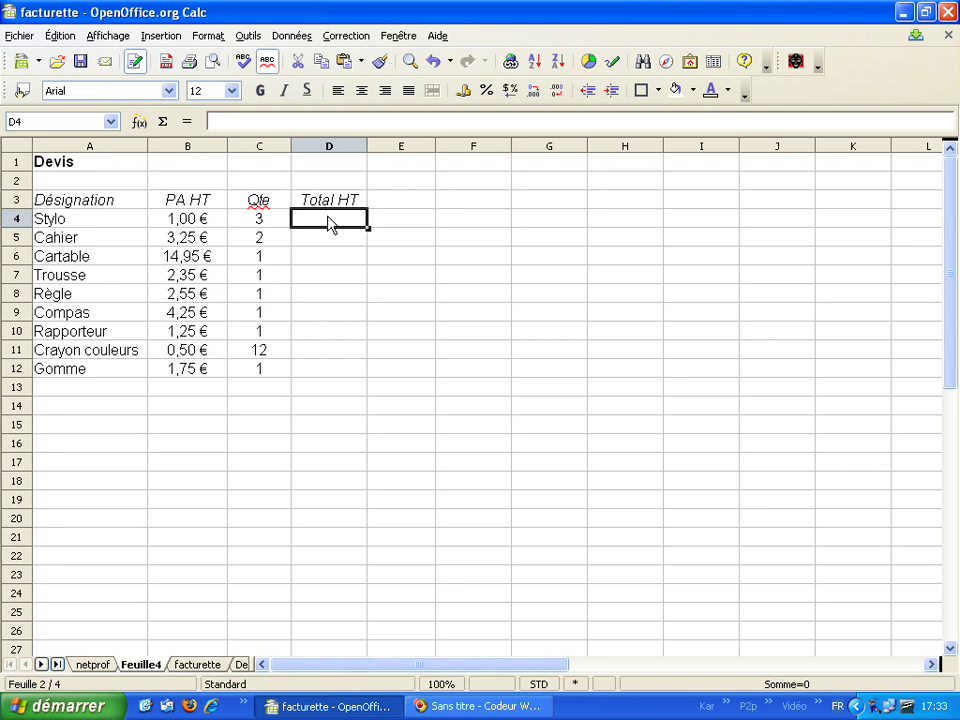
text(=)
click(193, 225)
text(*)
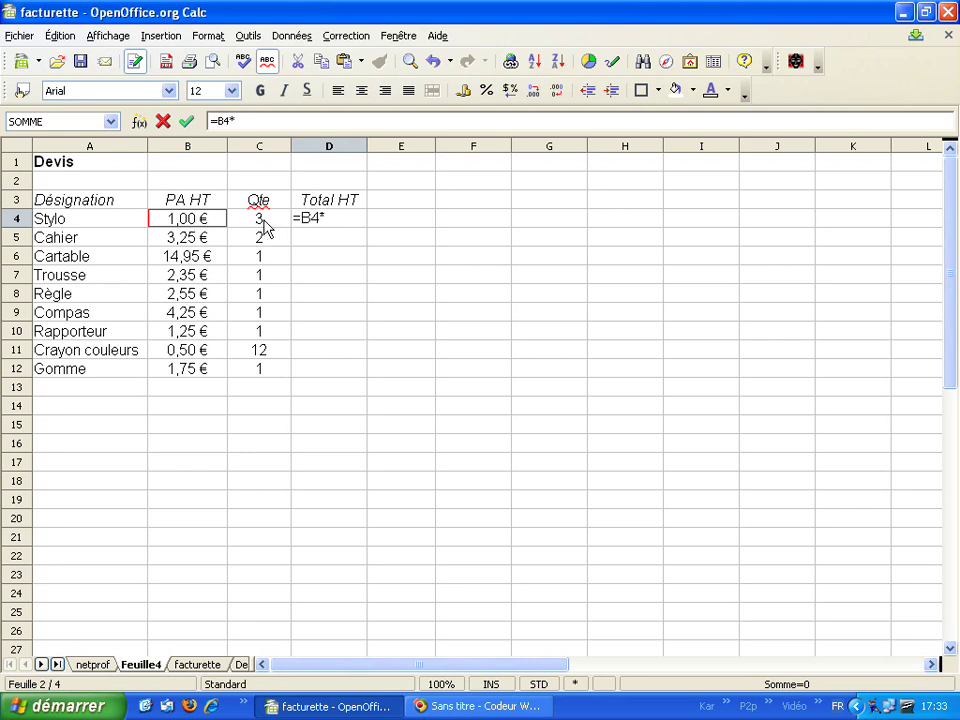
click(259, 220)
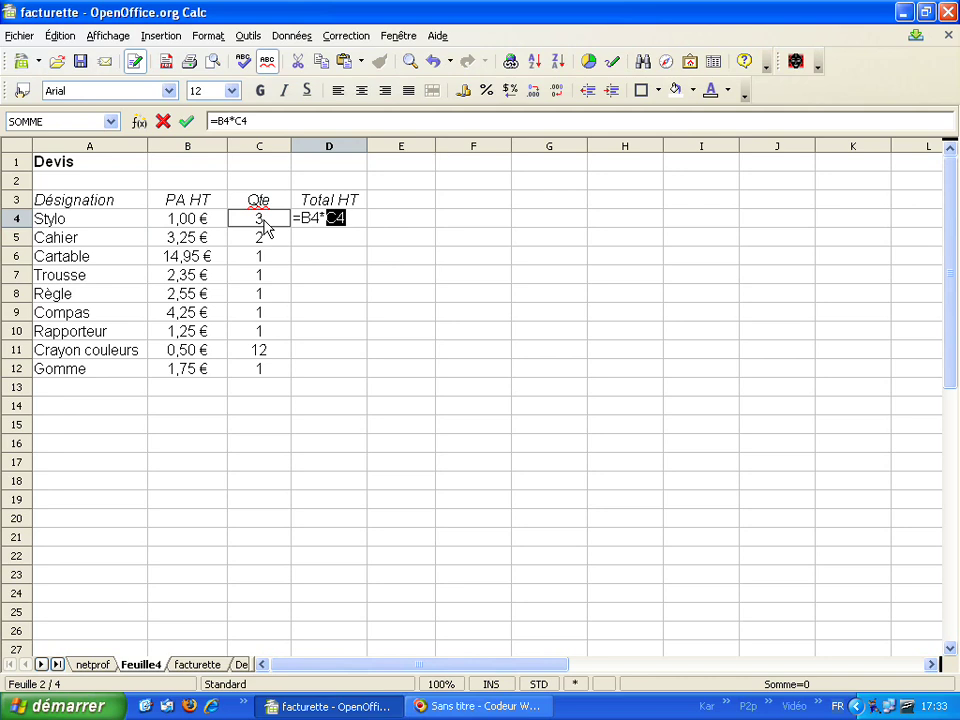
key(Return)
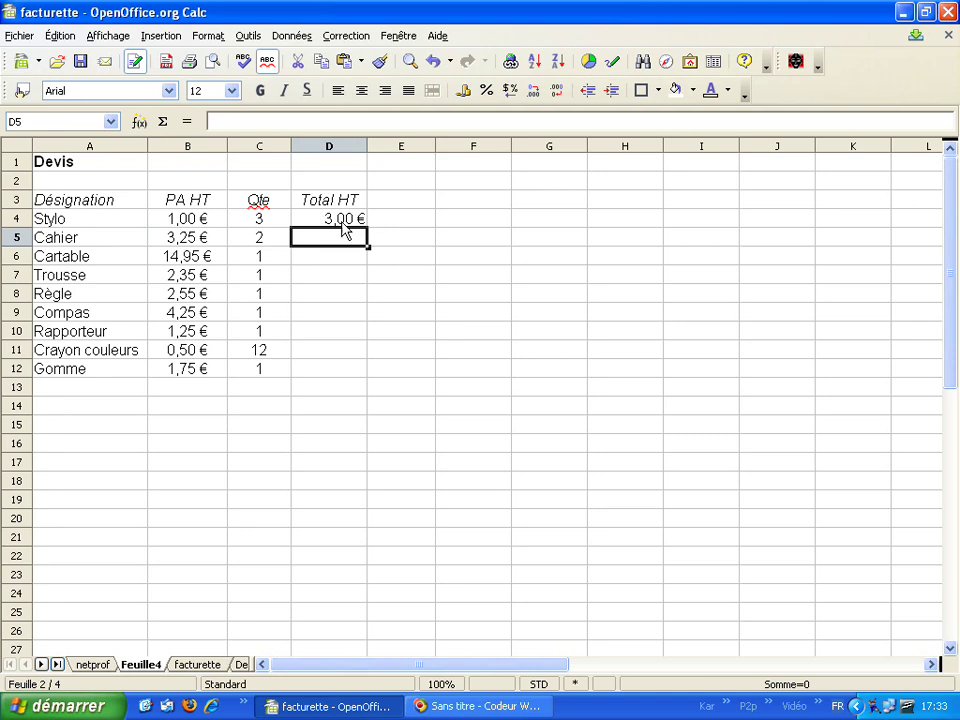
click(342, 224)
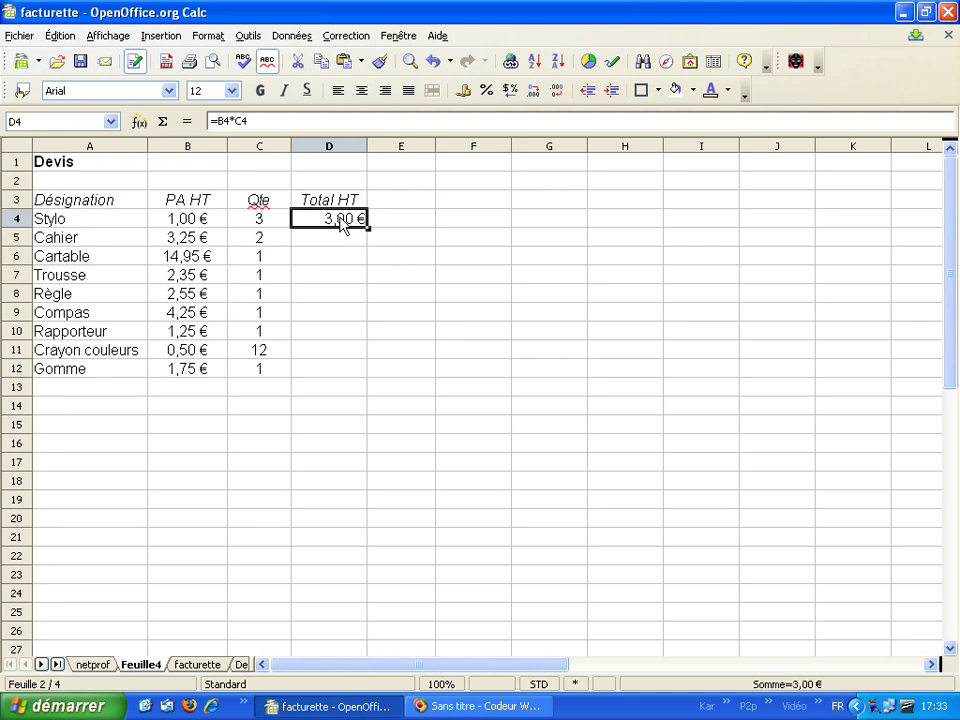
Add the column headings "TVA" in E3 and "Total TTC" in F3.
click(404, 205)
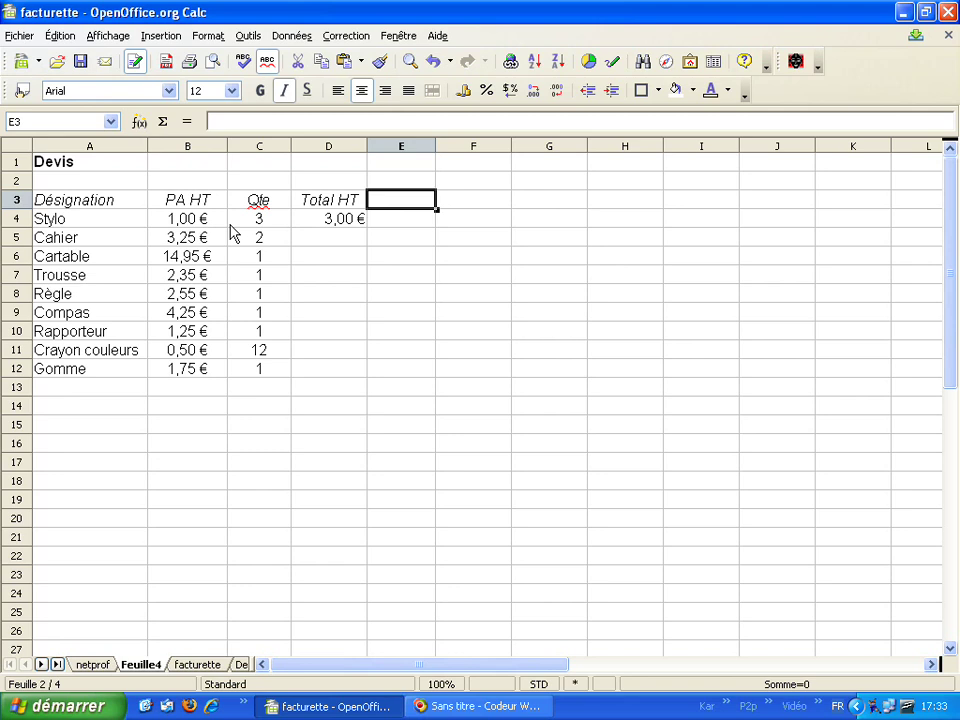
text(TVA)
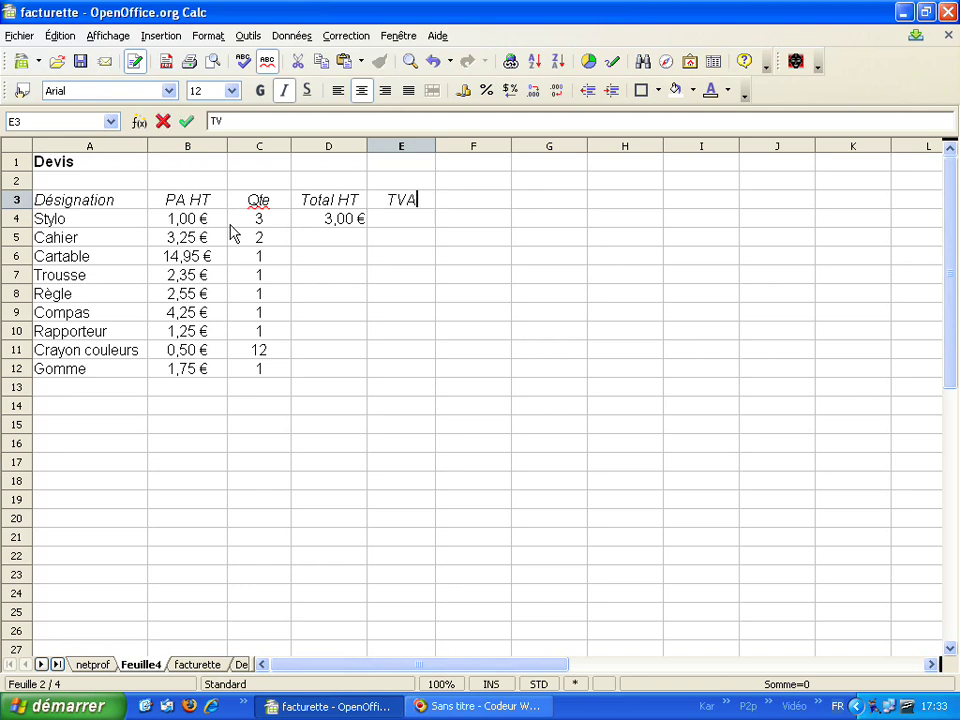
key(Tab)
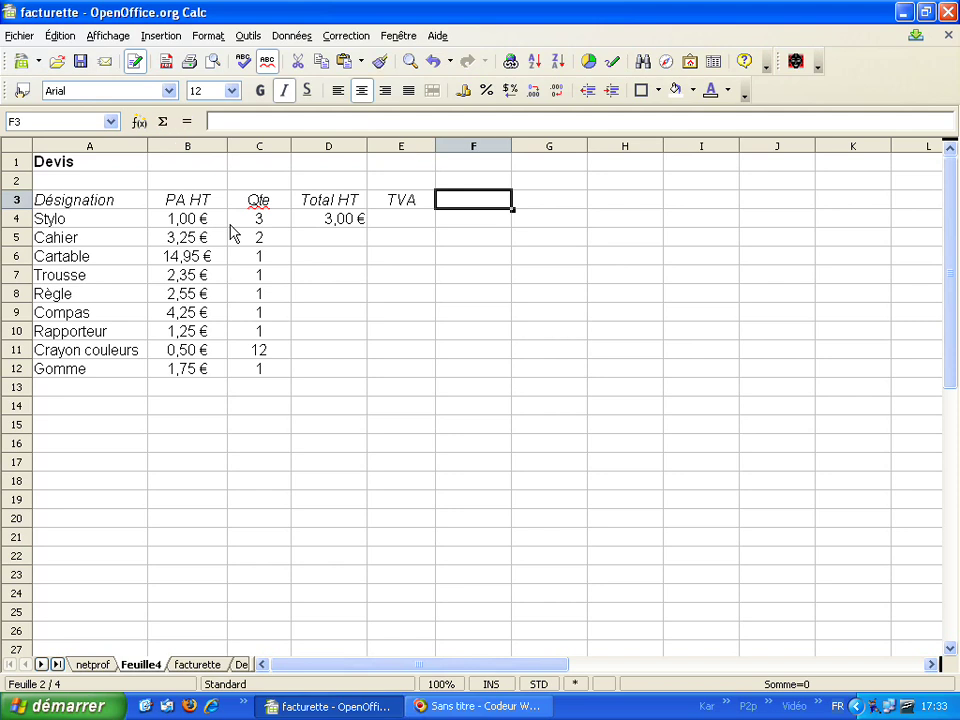
text(Total TTC)
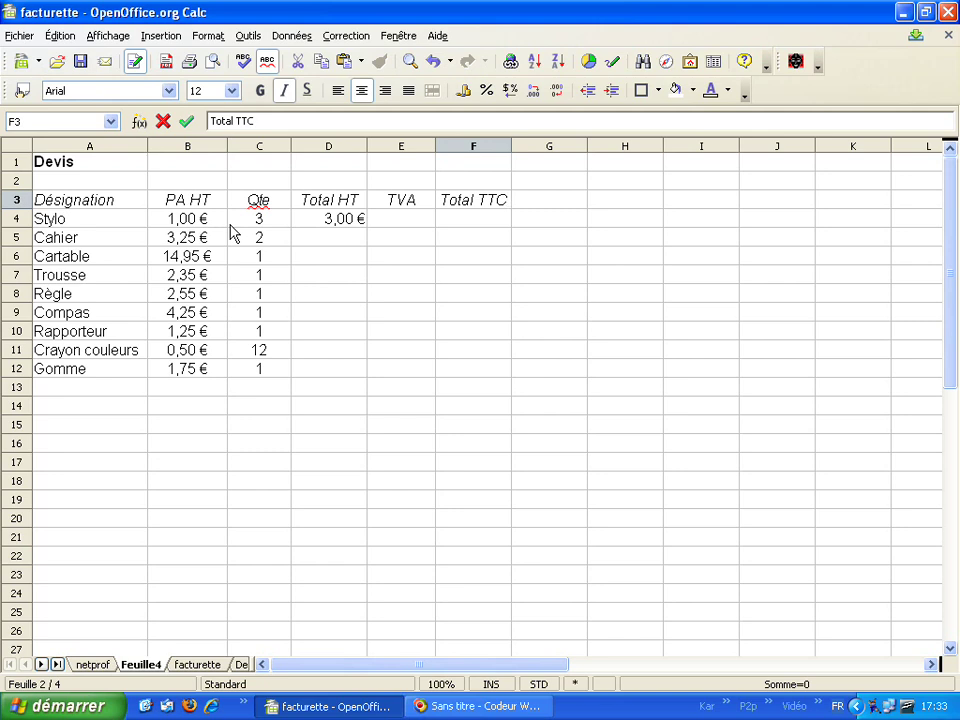
key(Return)
Calculate the Stylo row's TVA in E4 with the formula =D4*0,196.
click(414, 232)
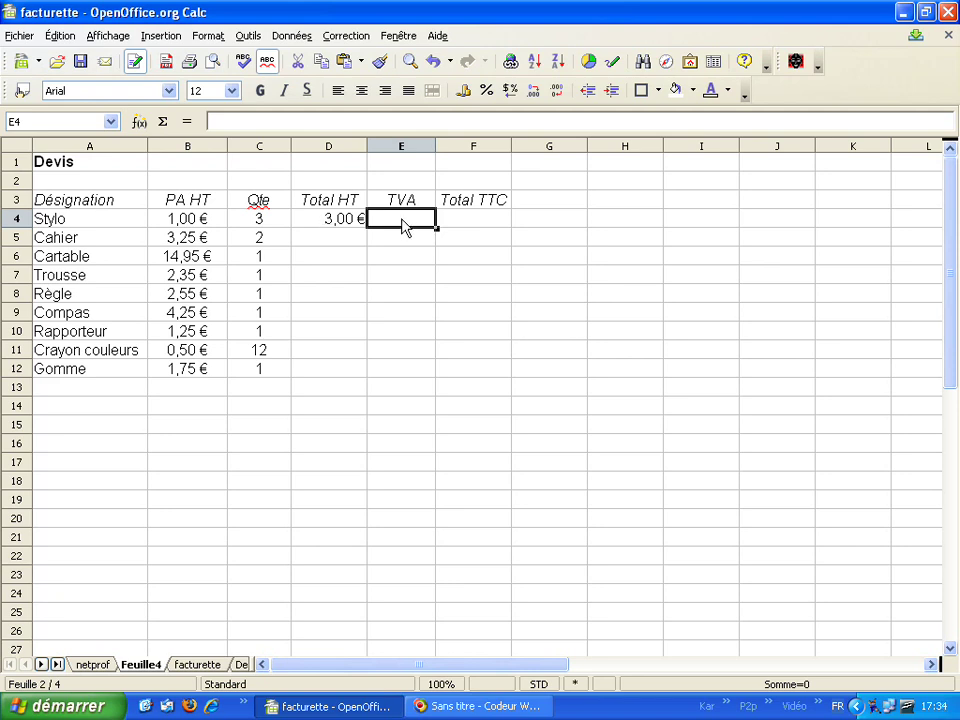
text(=)
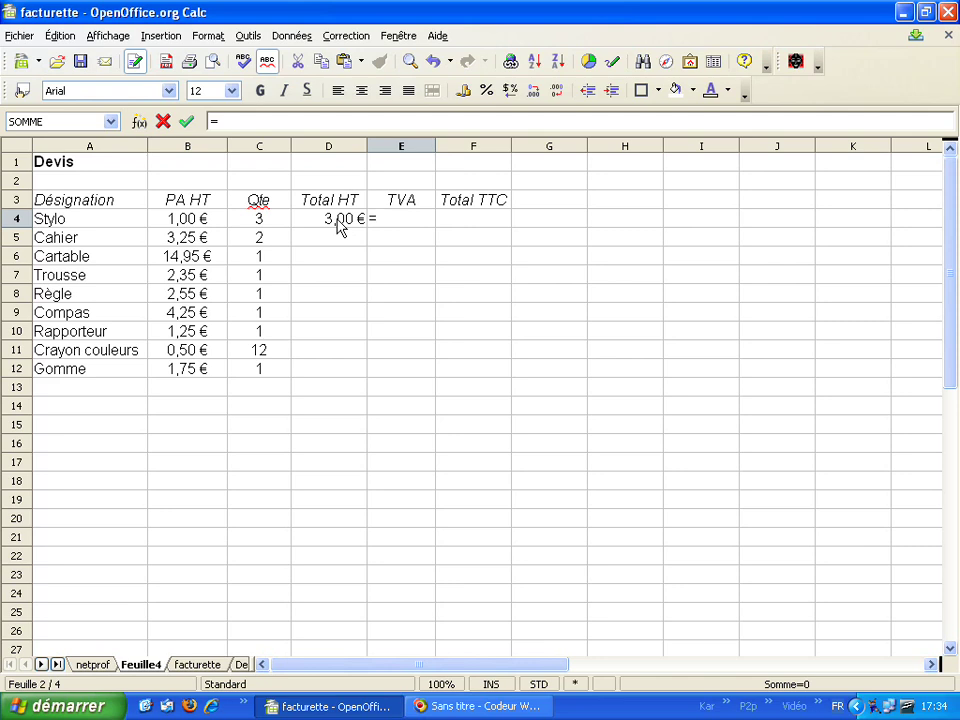
click(338, 226)
text(*)
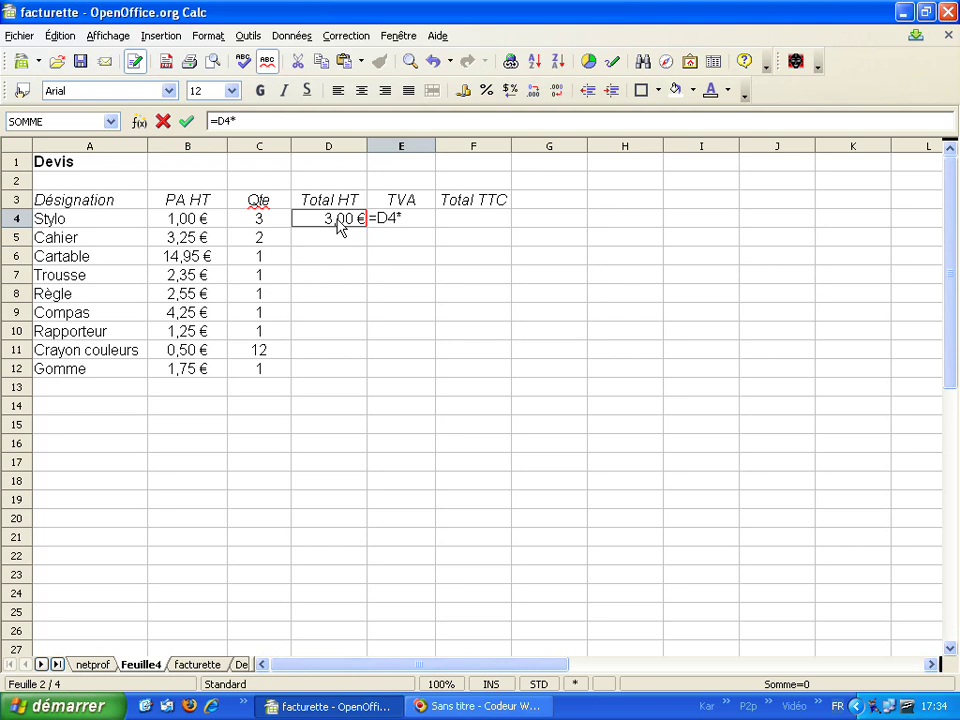
text(0,196)
key(Return)
key(Up)
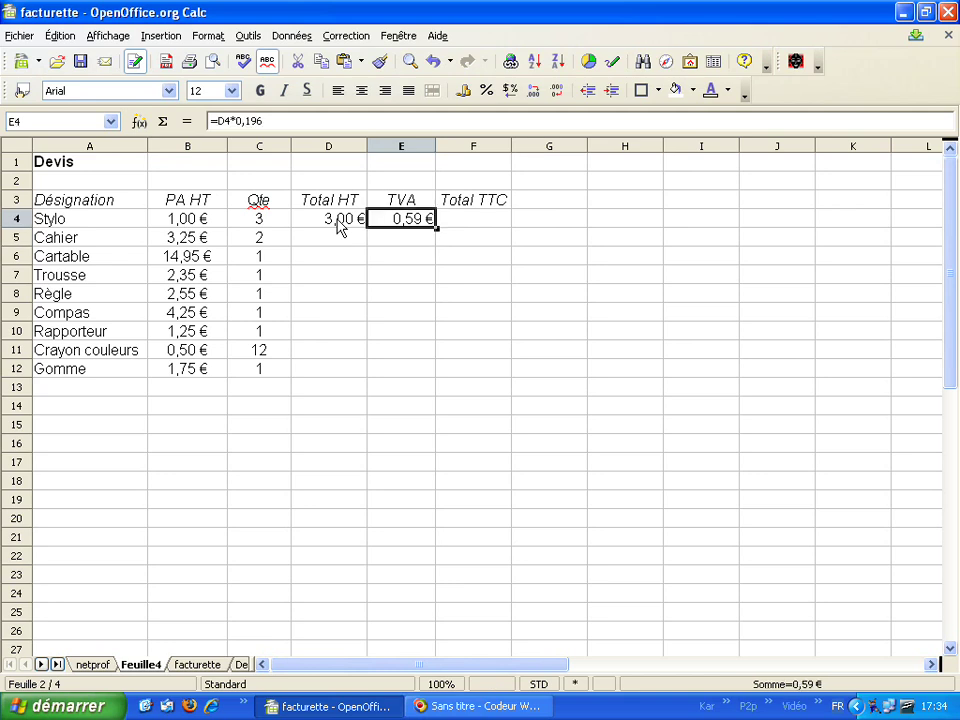
Calculate the Stylo row's Total TTC in F4 with the formula =D4+E4.
click(487, 224)
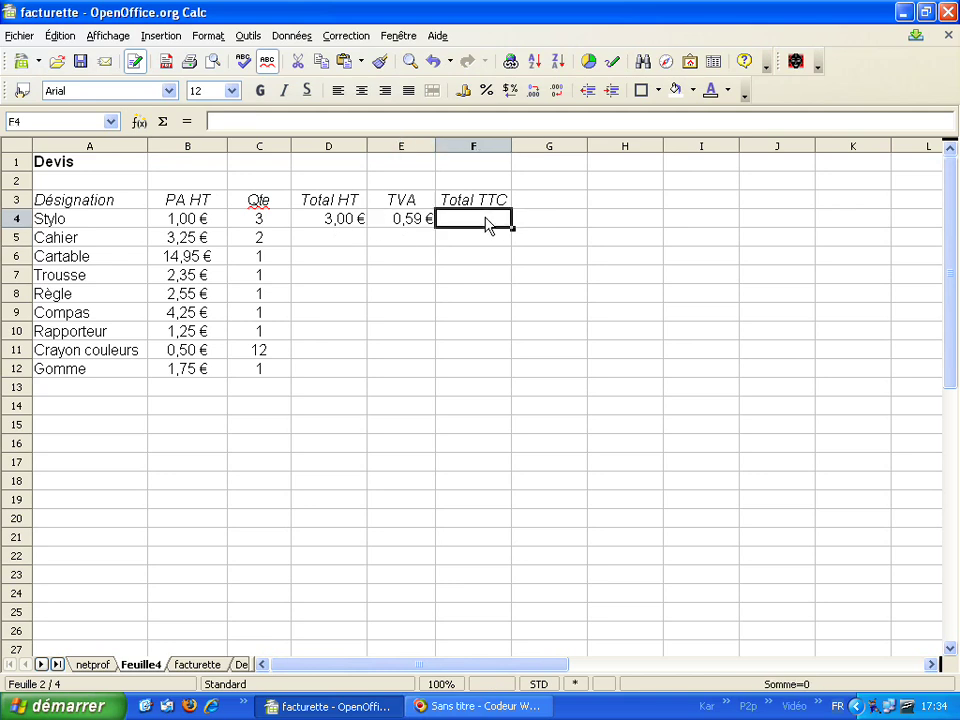
text(=)
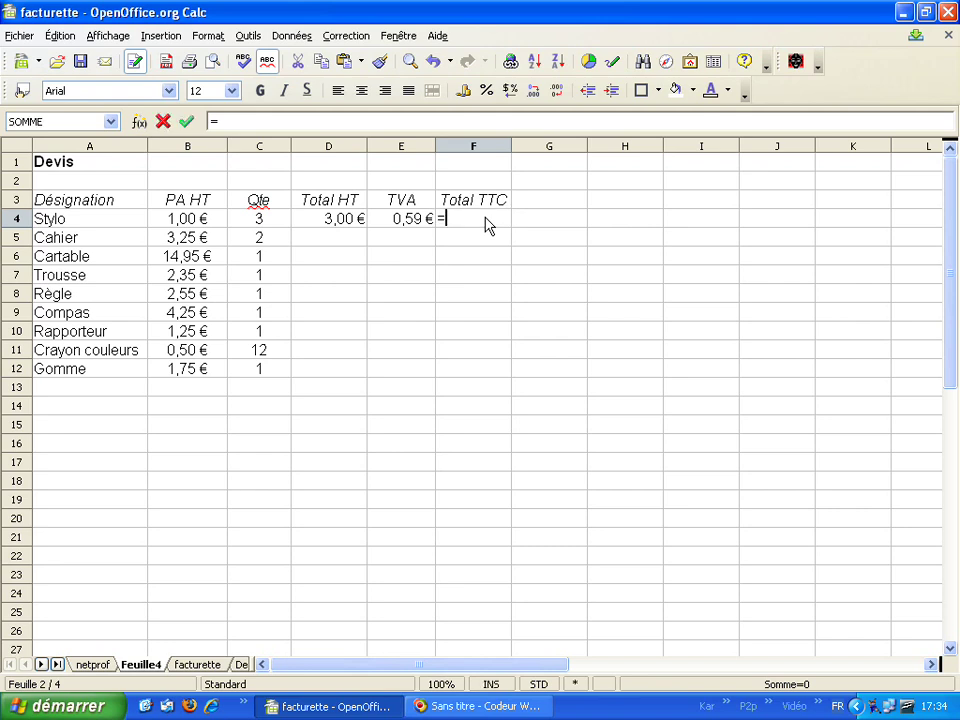
click(333, 222)
text(+)
click(417, 226)
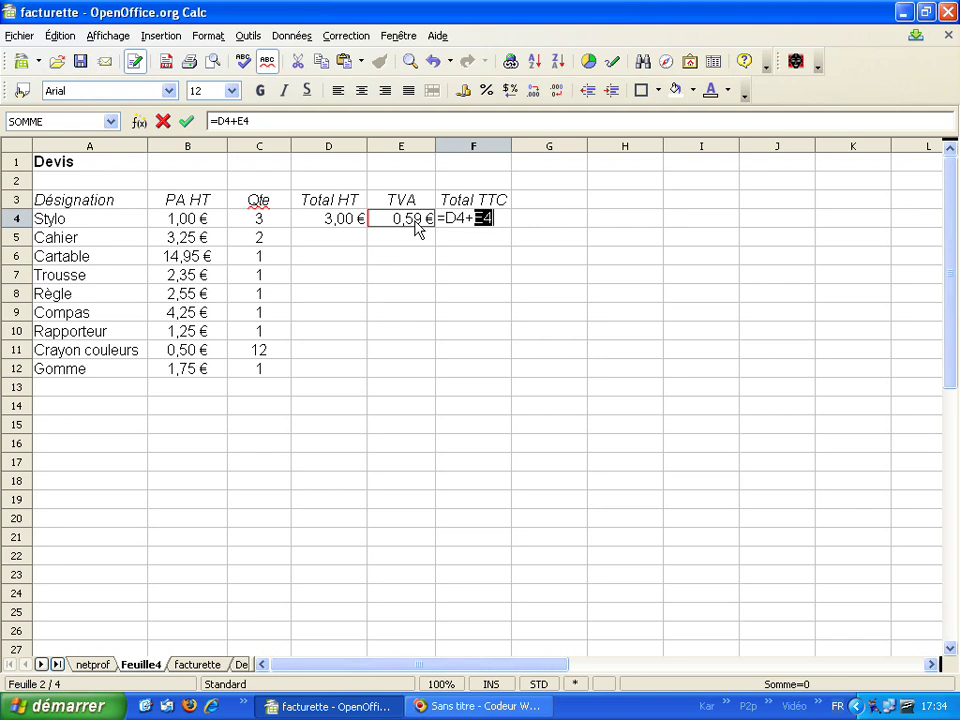
key(Return)
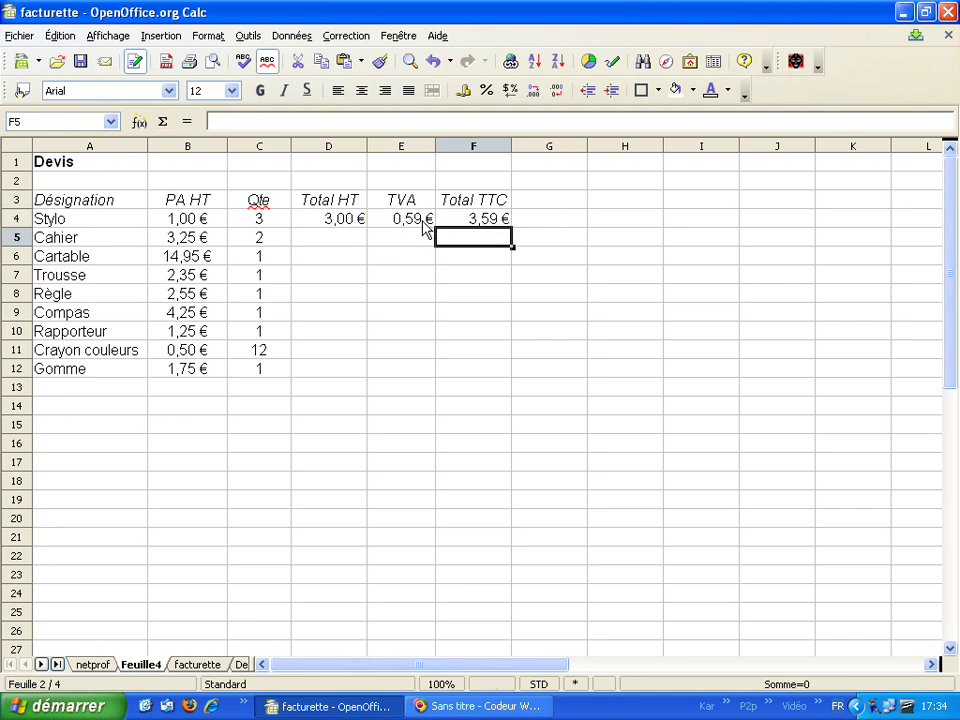
click(486, 224)
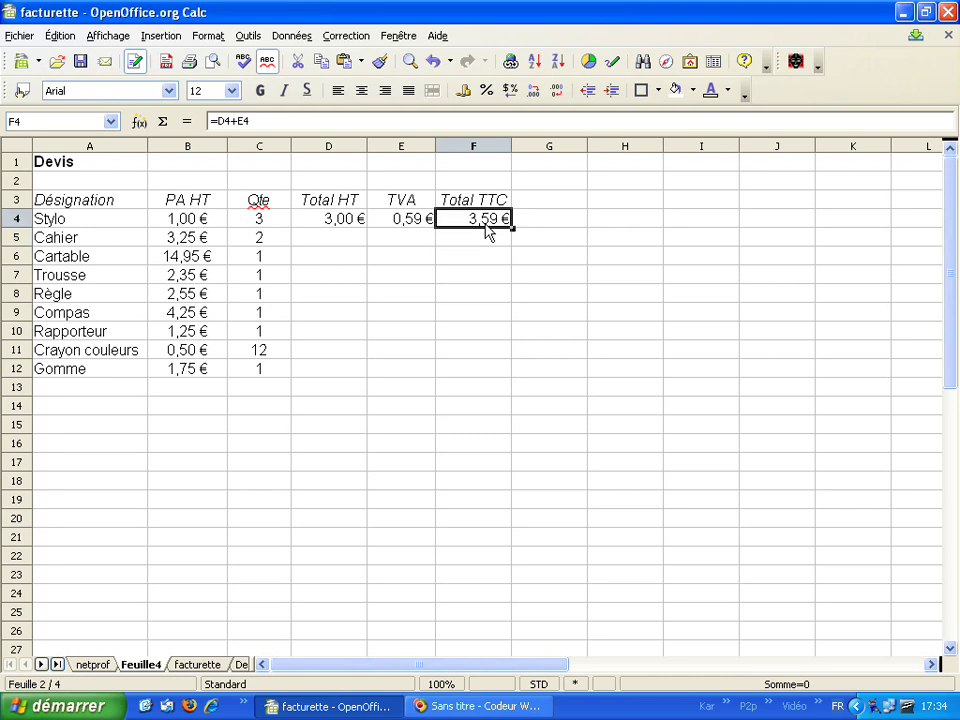
key(Return)
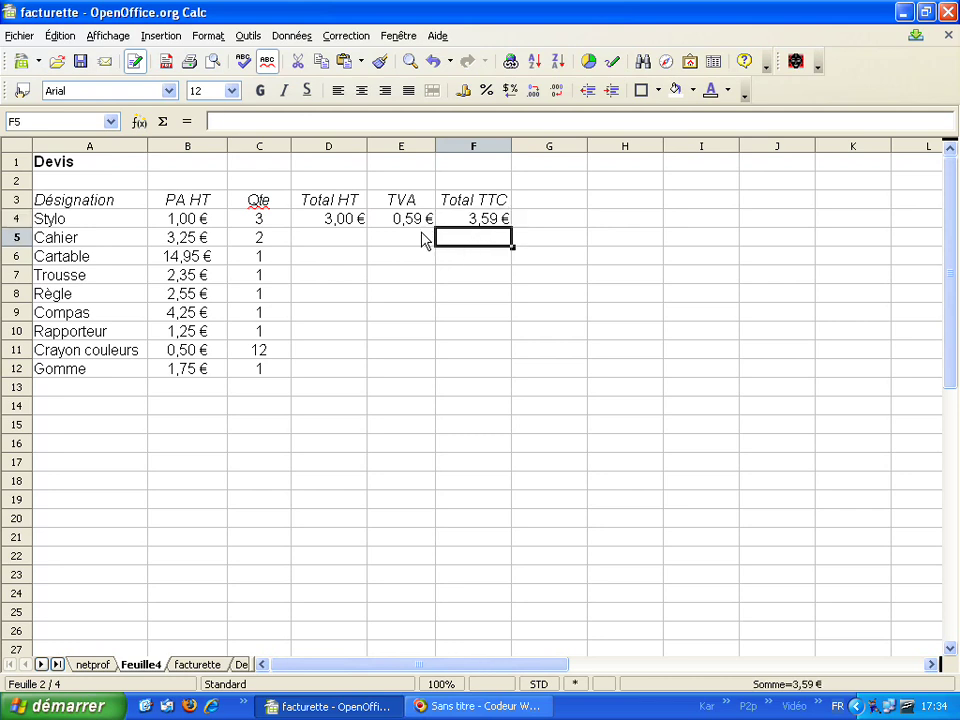
Examine the contents and formulas of the Stylo row's price, quantity, TVA and total cells.
click(343, 222)
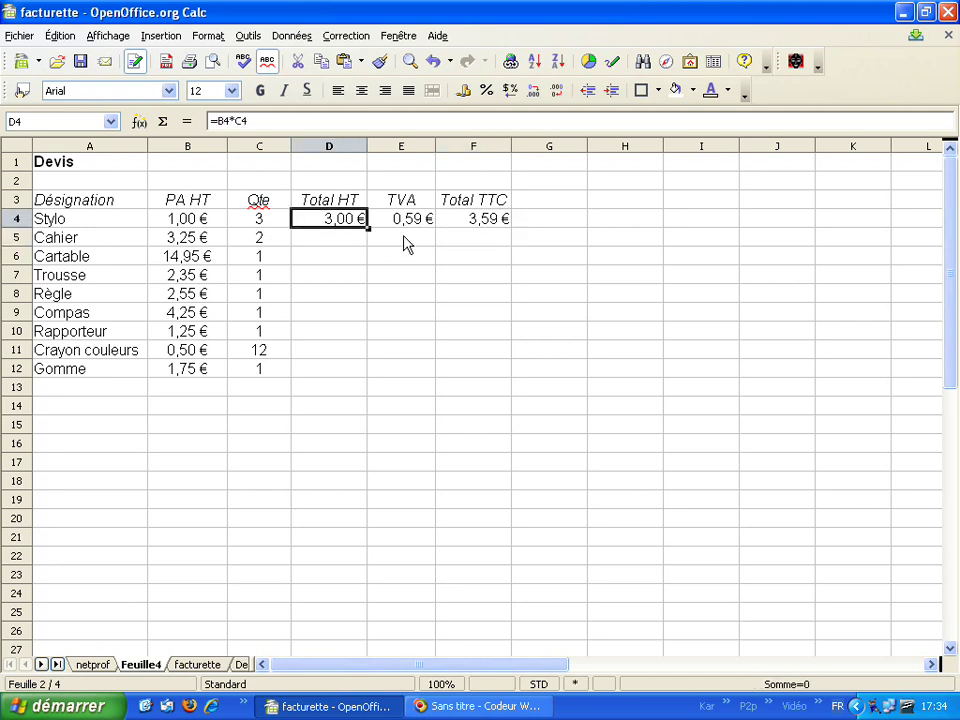
click(193, 228)
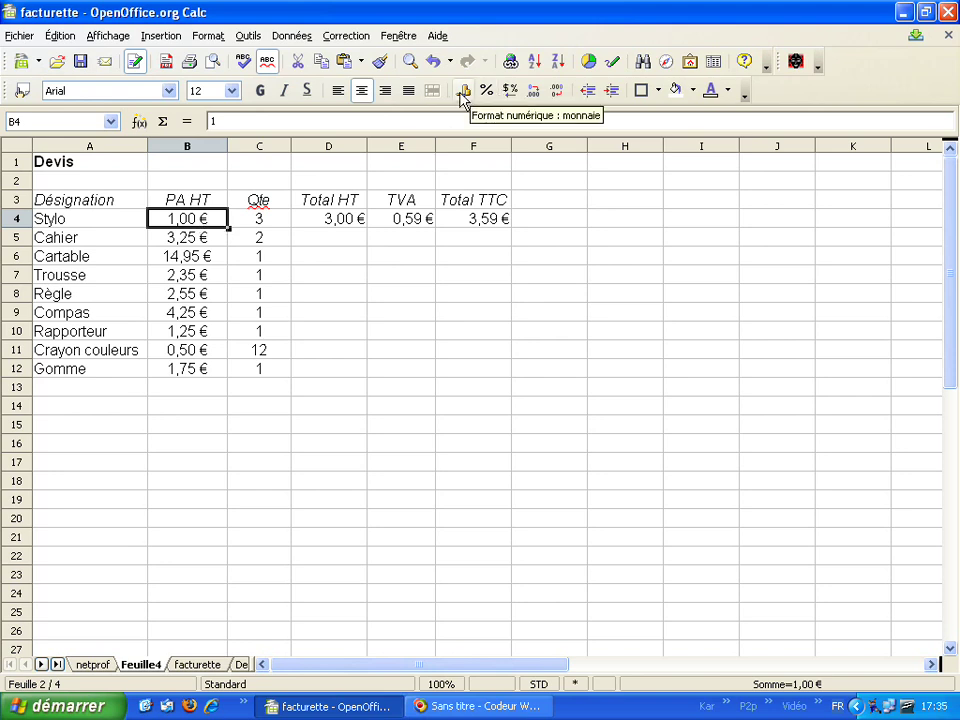
click(272, 222)
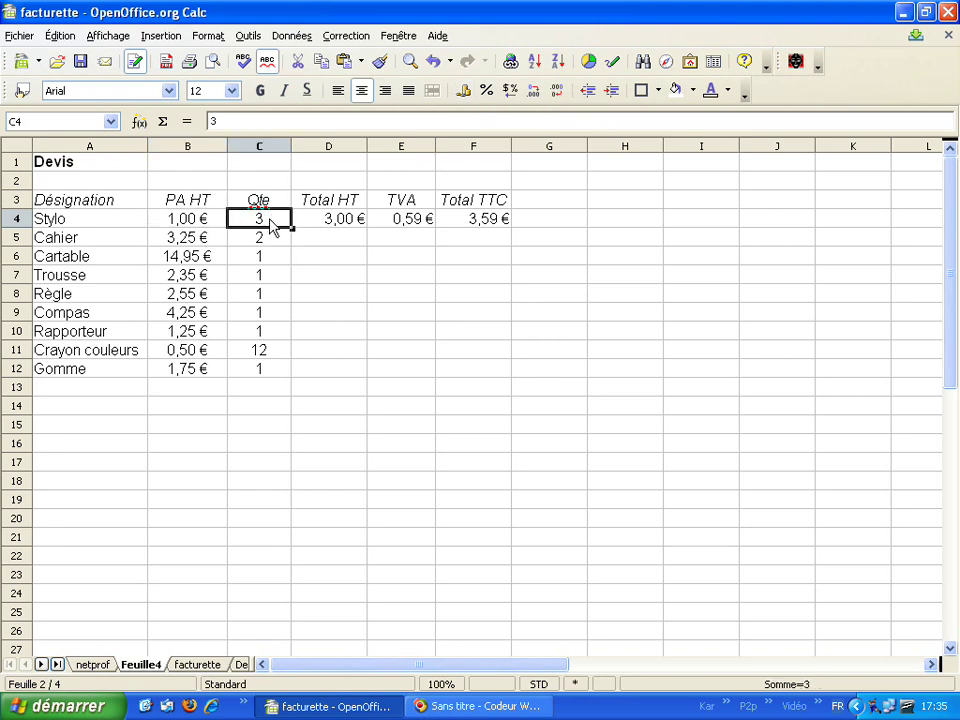
click(418, 222)
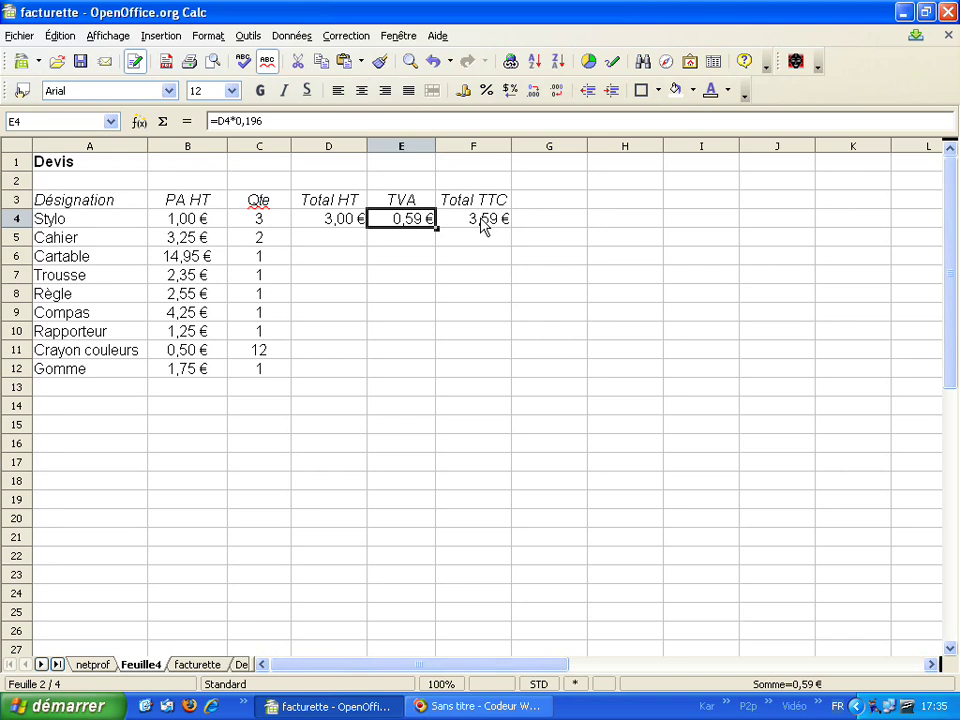
click(482, 226)
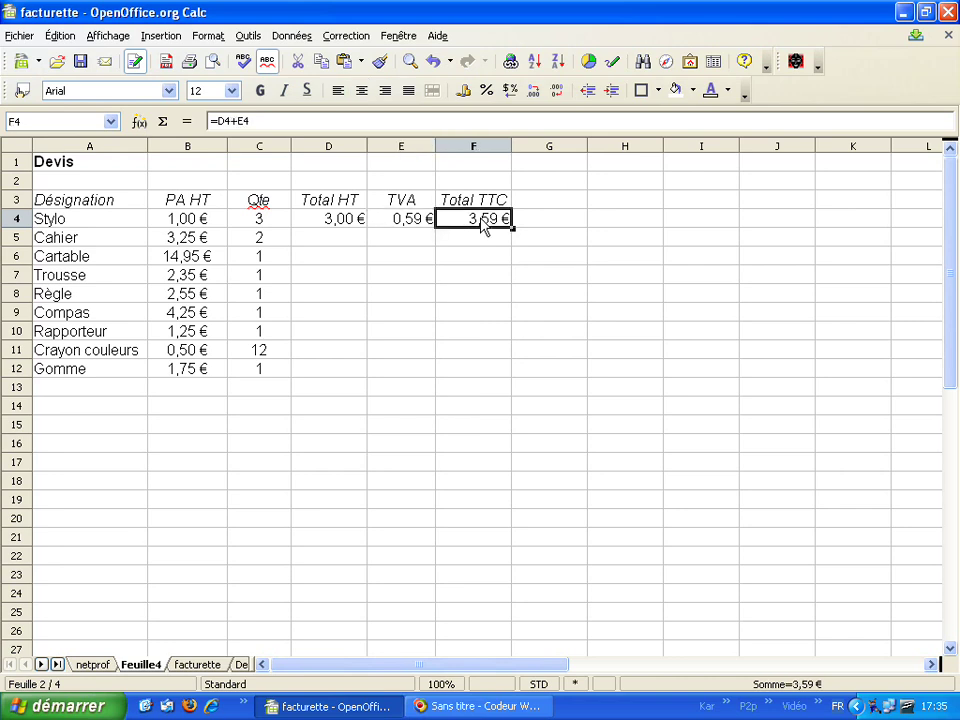
Fill the D4:F4 formulas down through row 12 and check the copied formulas in the product rows.
click(340, 222)
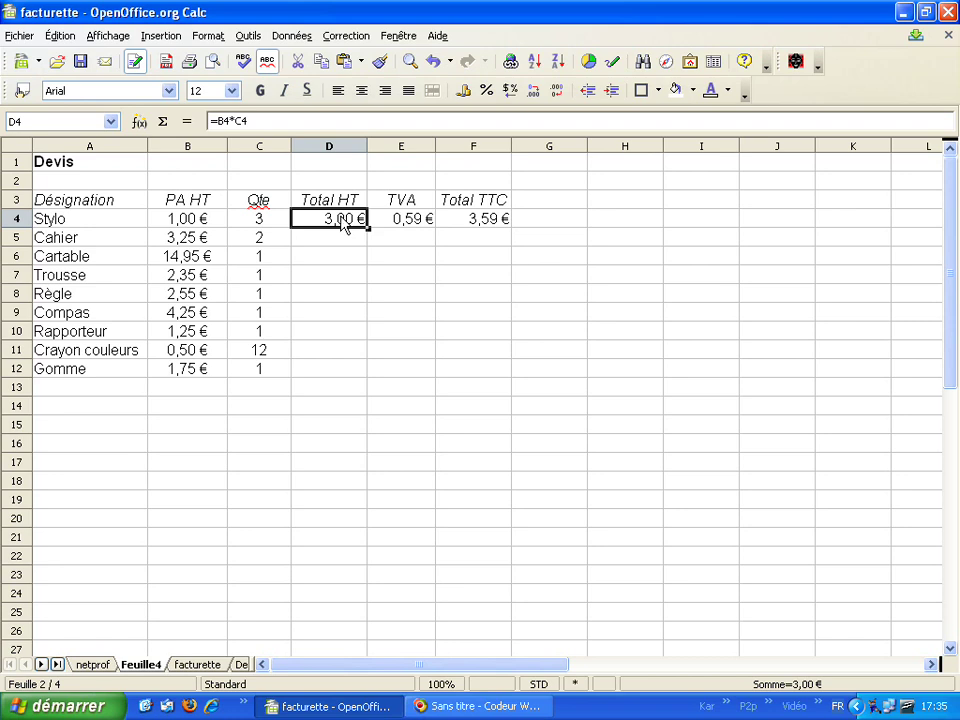
drag(343, 224, 474, 221)
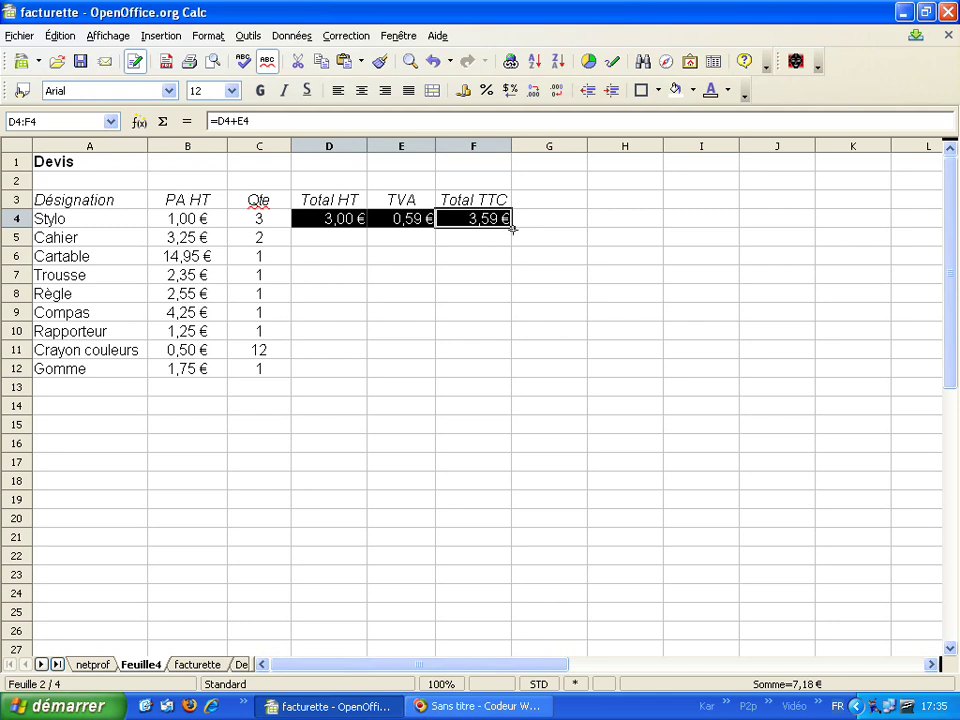
drag(511, 229, 489, 379)
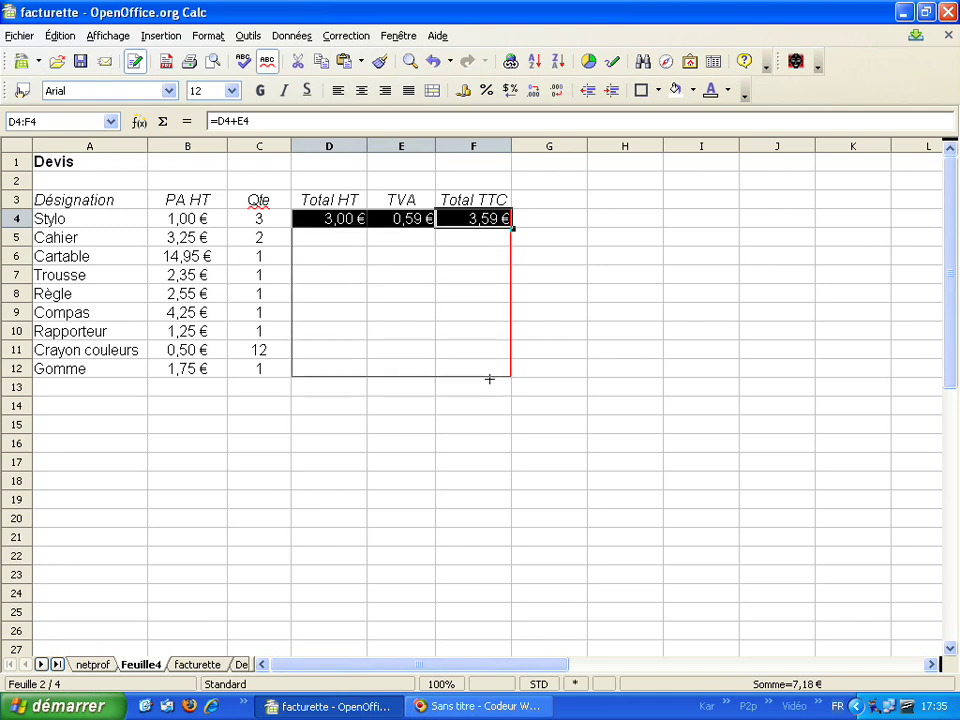
drag(489, 379, 492, 385)
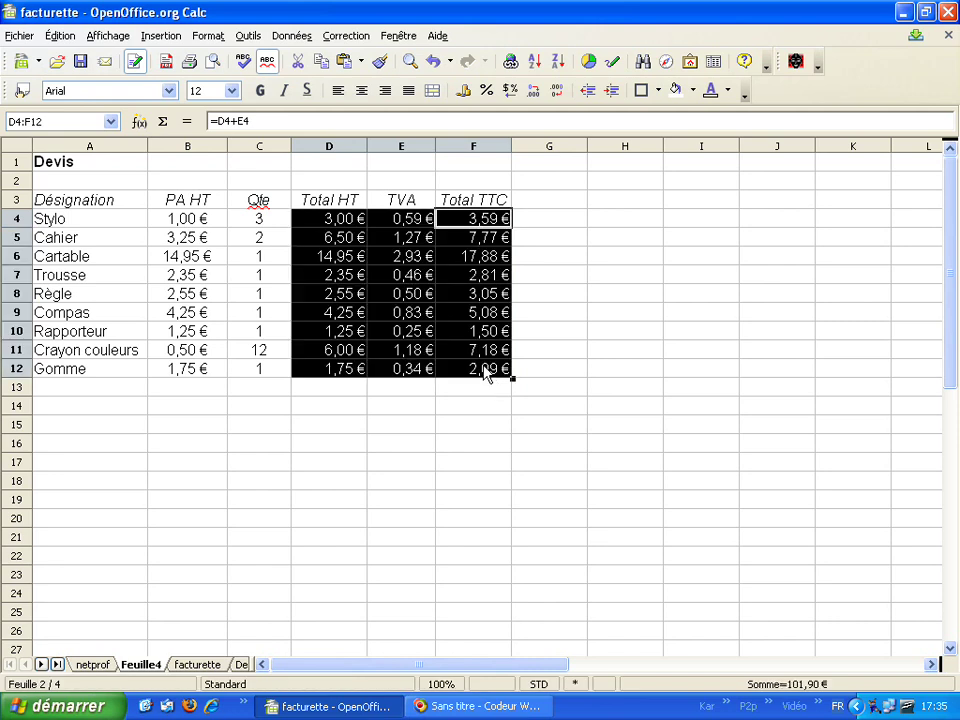
click(440, 334)
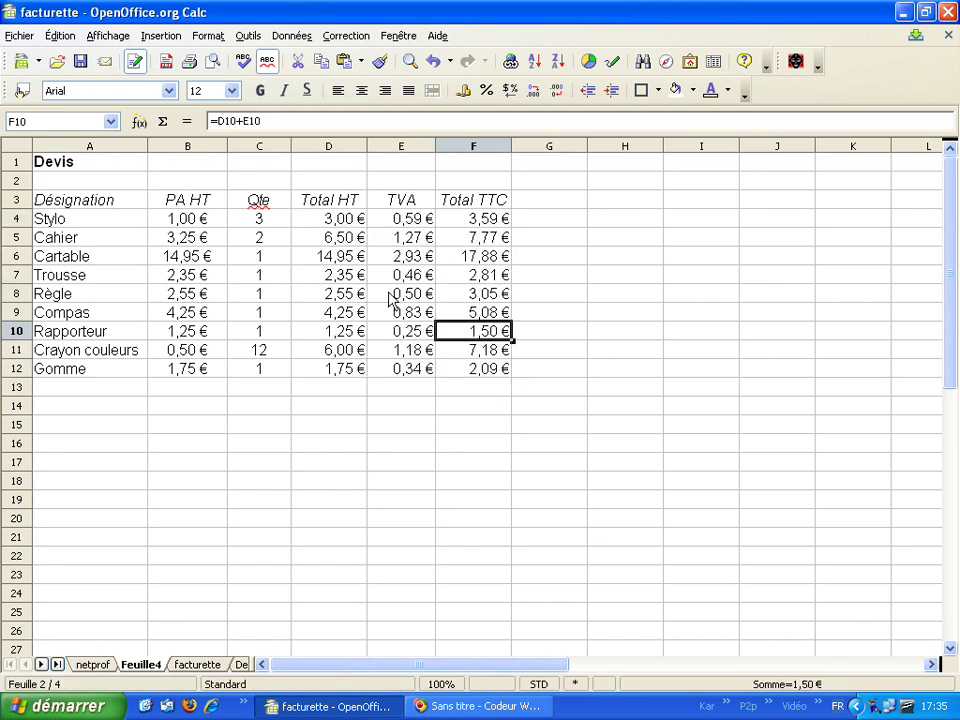
click(348, 242)
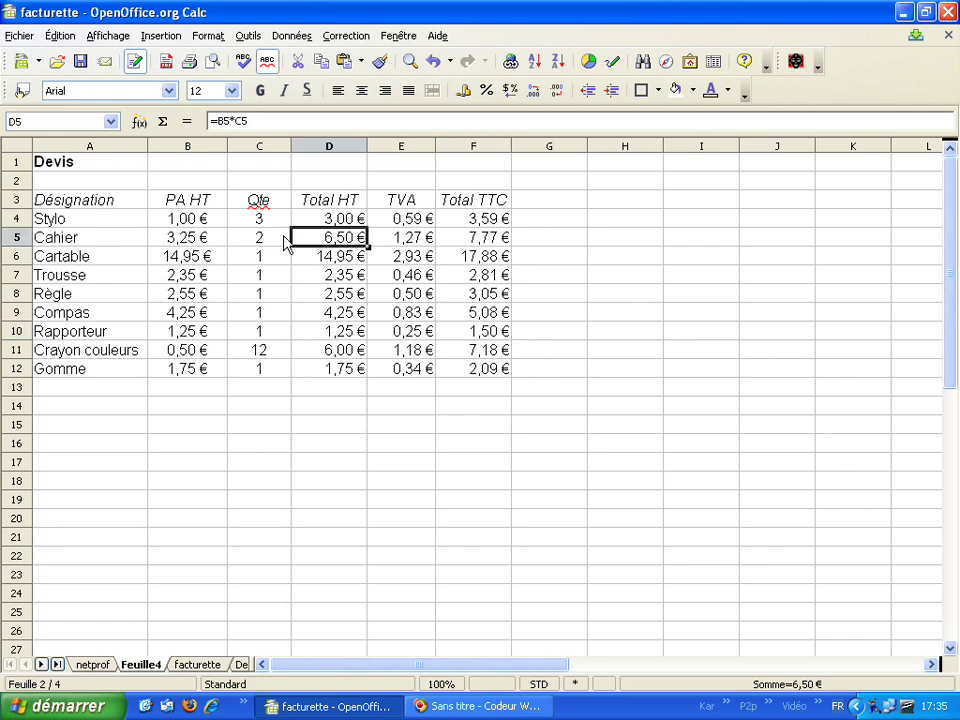
click(410, 241)
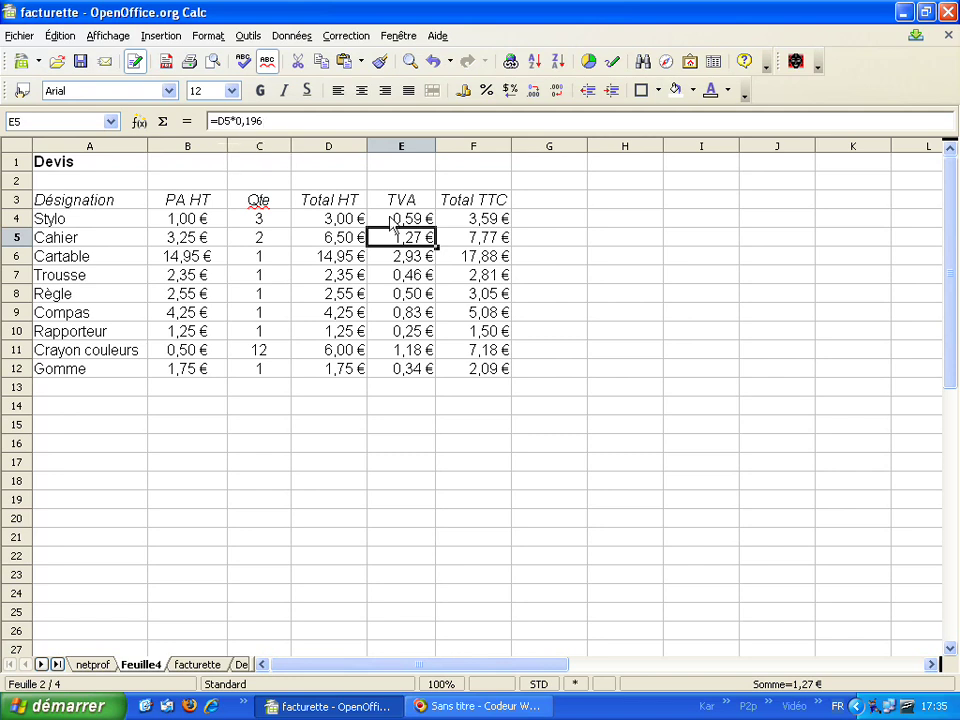
Check the copied Total HT, TVA and Total TTC formulas in the Cahier and Cartable rows against those in the Stylo row.
click(491, 240)
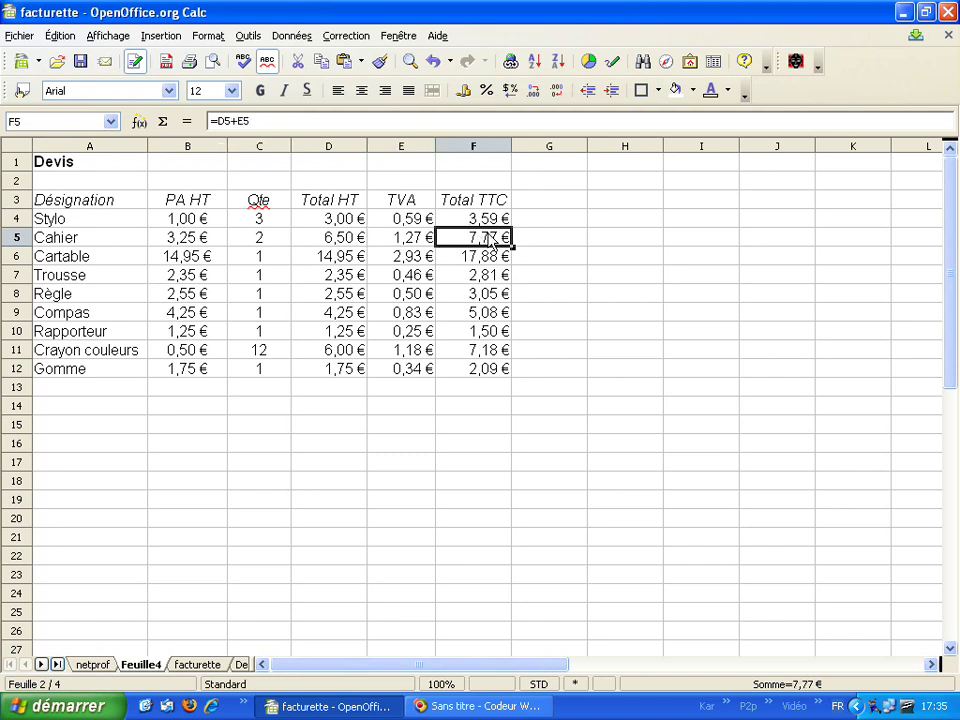
click(346, 263)
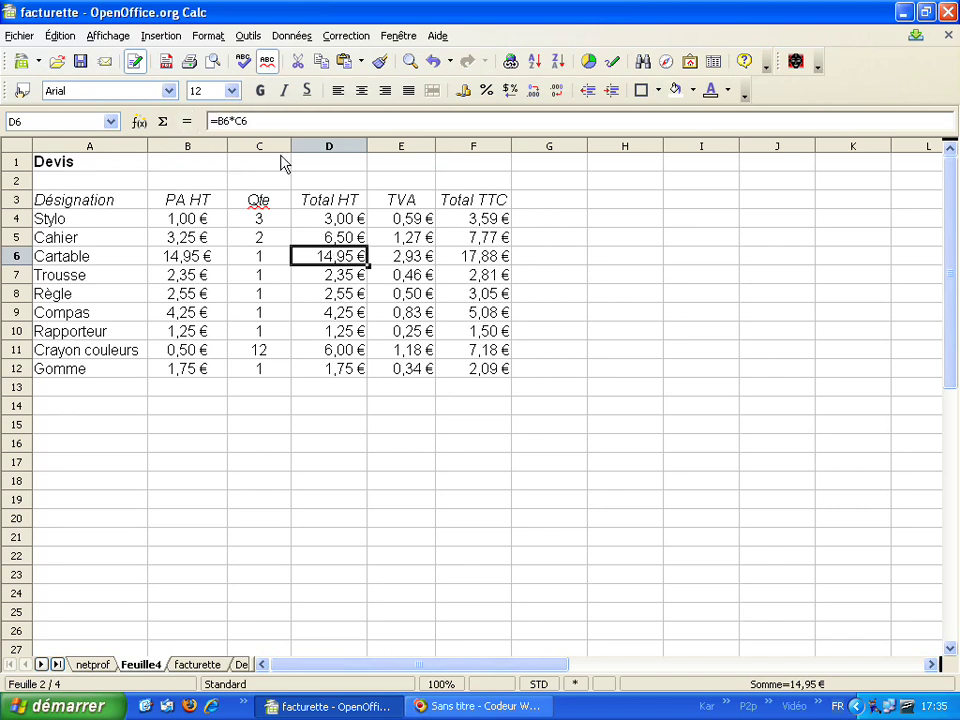
click(400, 258)
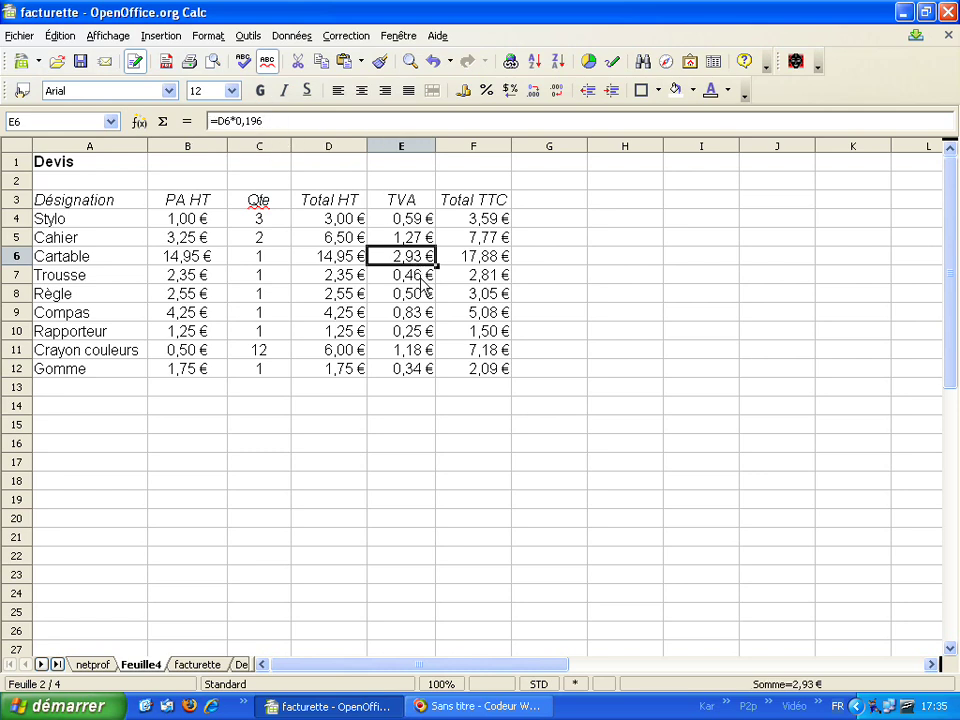
click(492, 262)
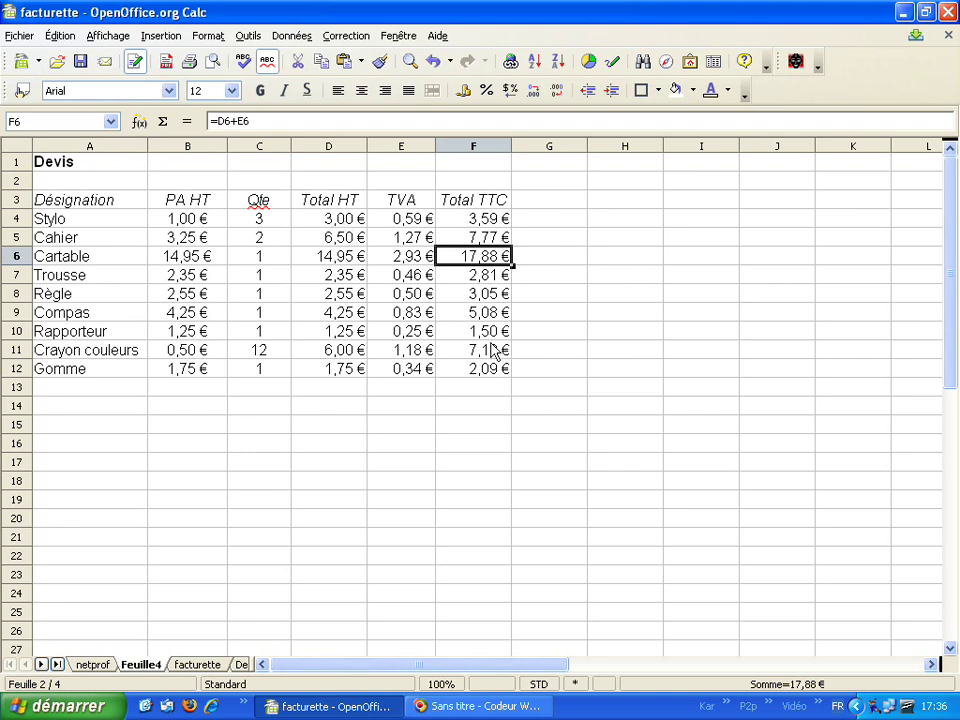
click(340, 218)
click(407, 221)
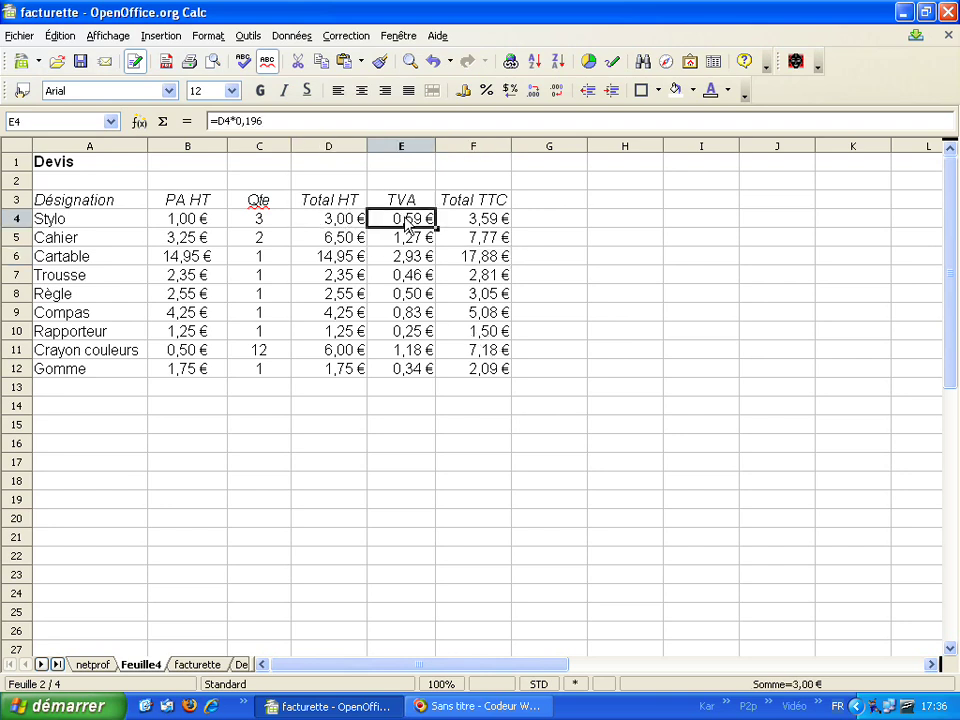
click(478, 228)
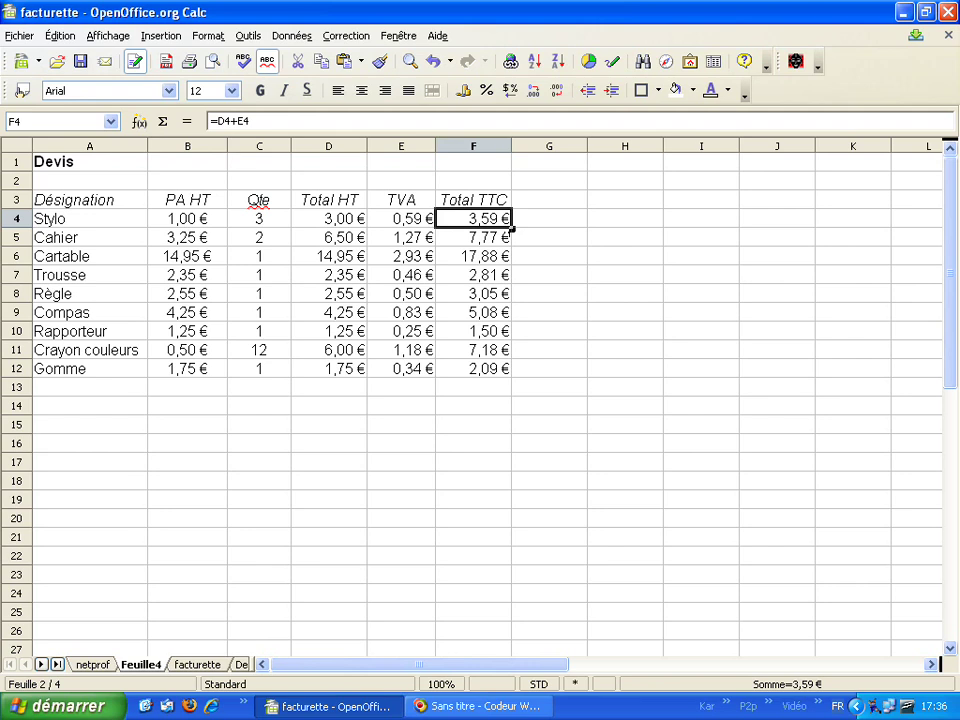
Add up the Total HT column in D13 with the formula =D4+D5+D6+D7+D8+D9+D10+D11+D12.
click(308, 392)
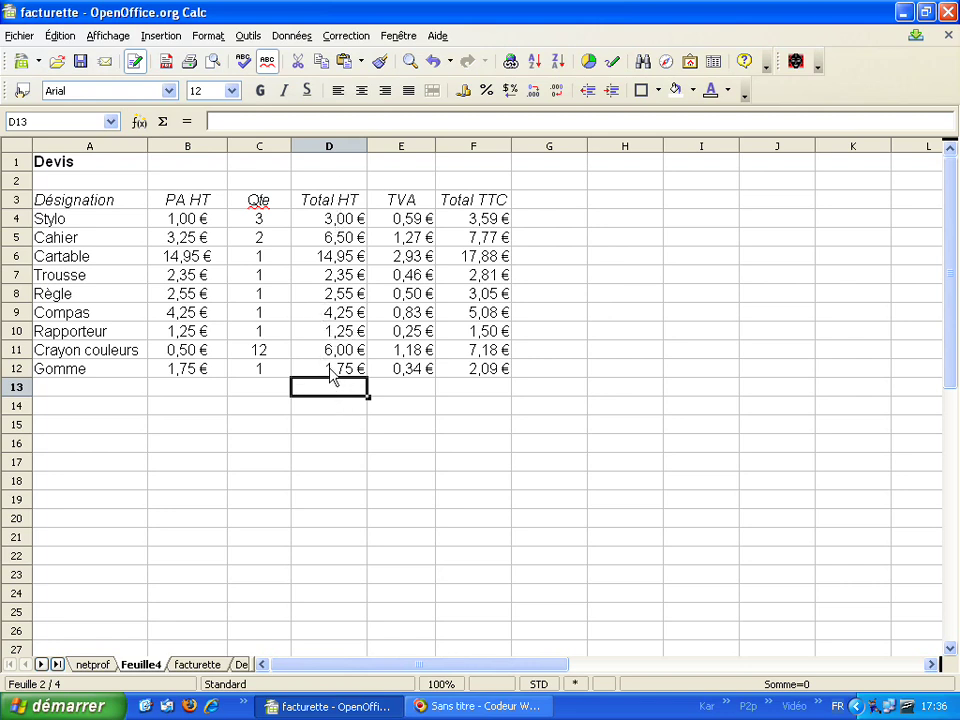
text(=)
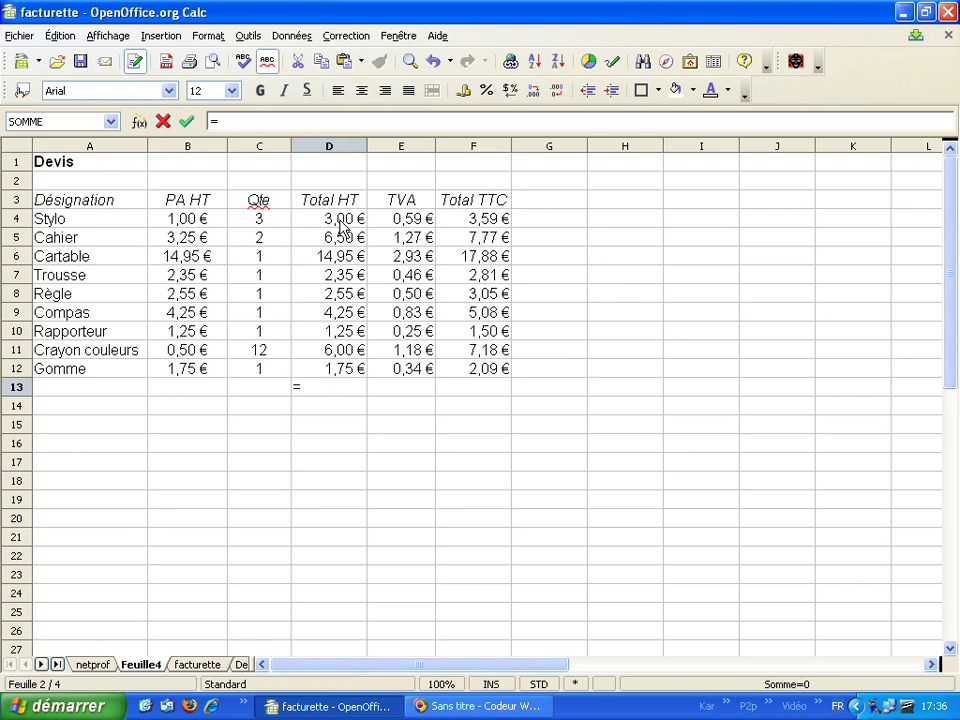
click(339, 224)
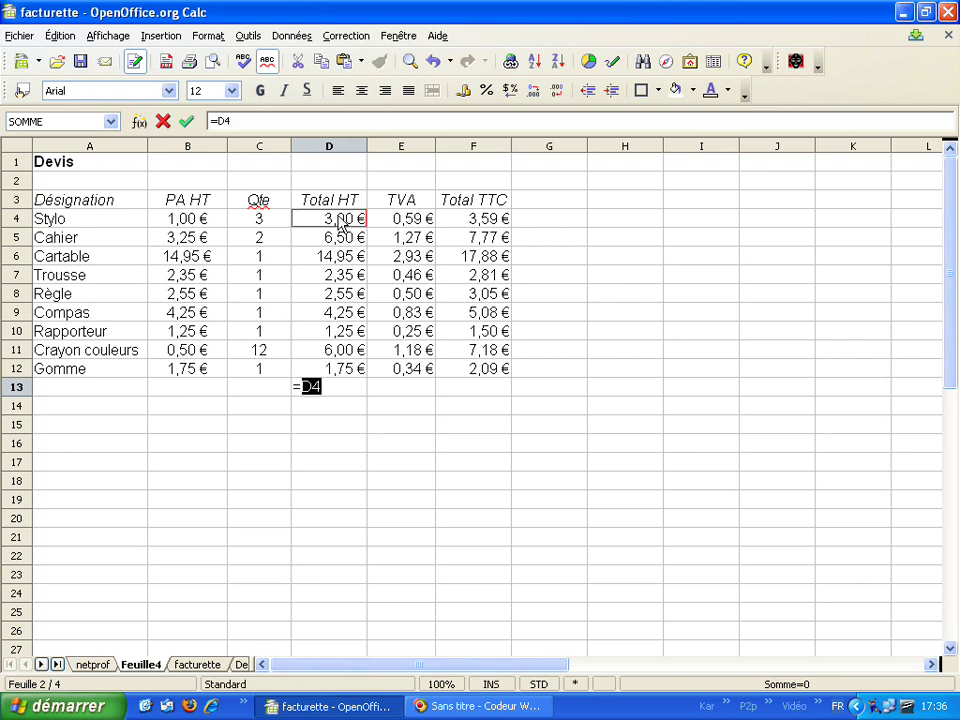
text(+)
click(341, 244)
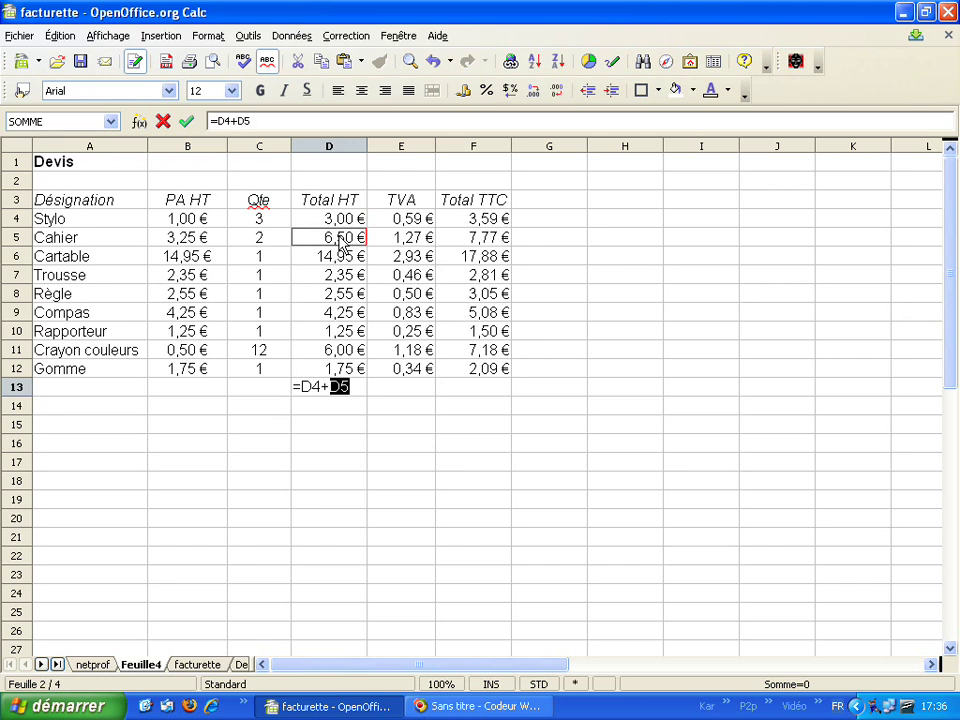
text(+)
click(346, 260)
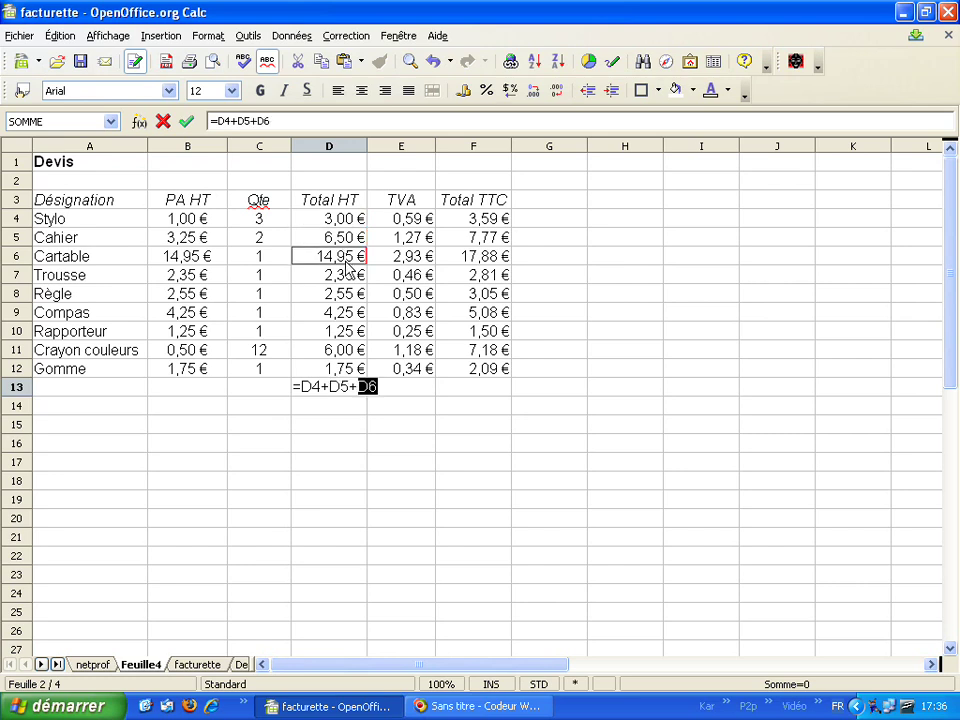
text(+)
click(346, 275)
text(+)
click(350, 295)
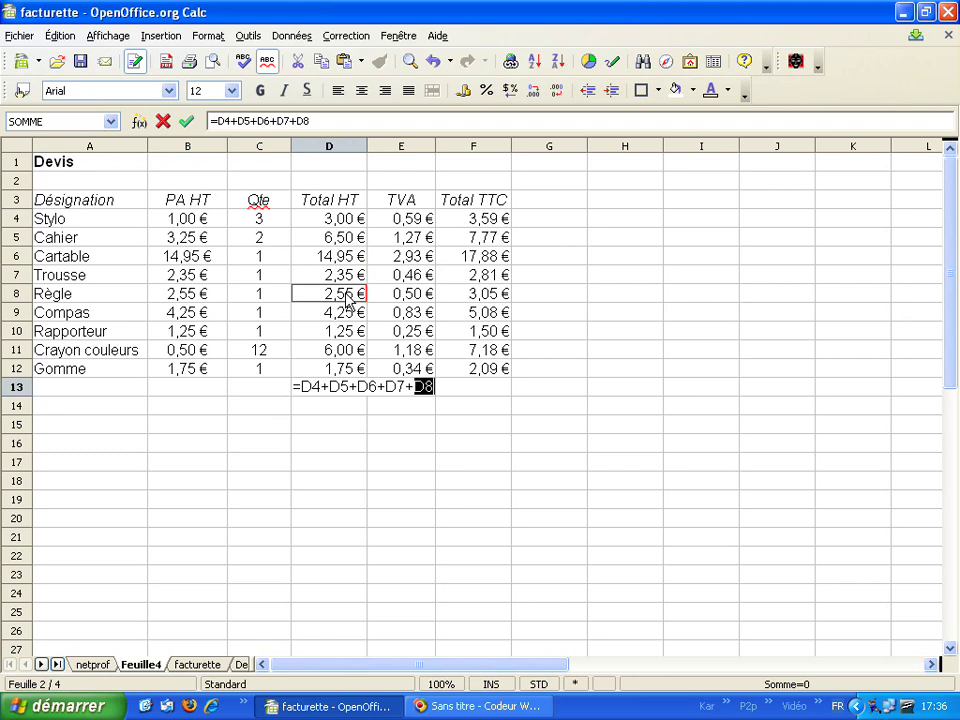
text(+)
click(348, 313)
text(+)
click(350, 335)
text(+)
click(347, 353)
text(+)
click(350, 369)
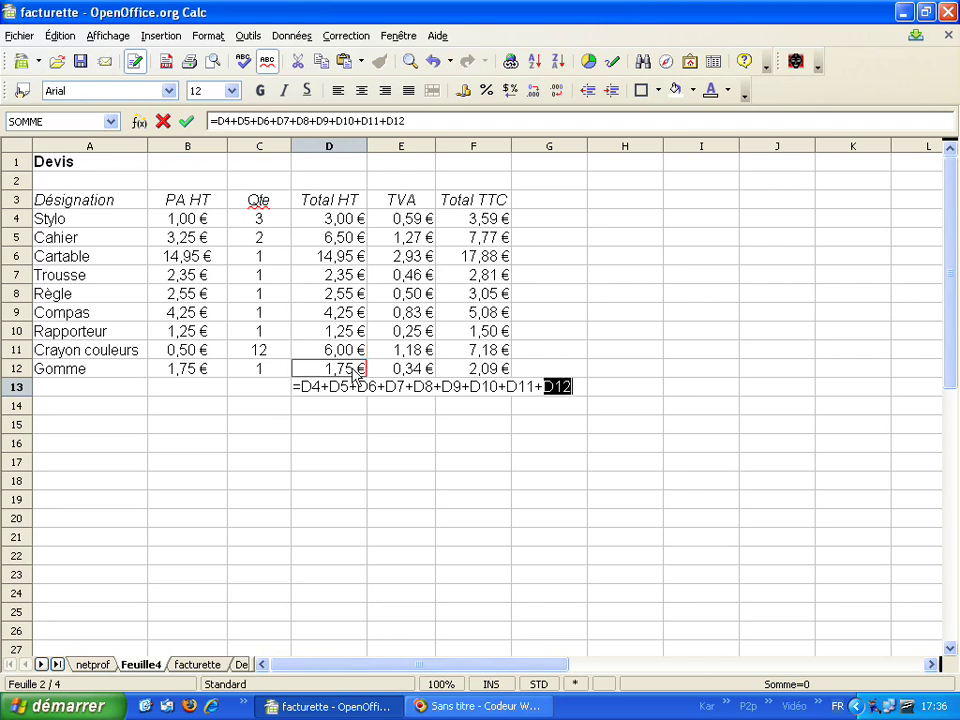
key(Return)
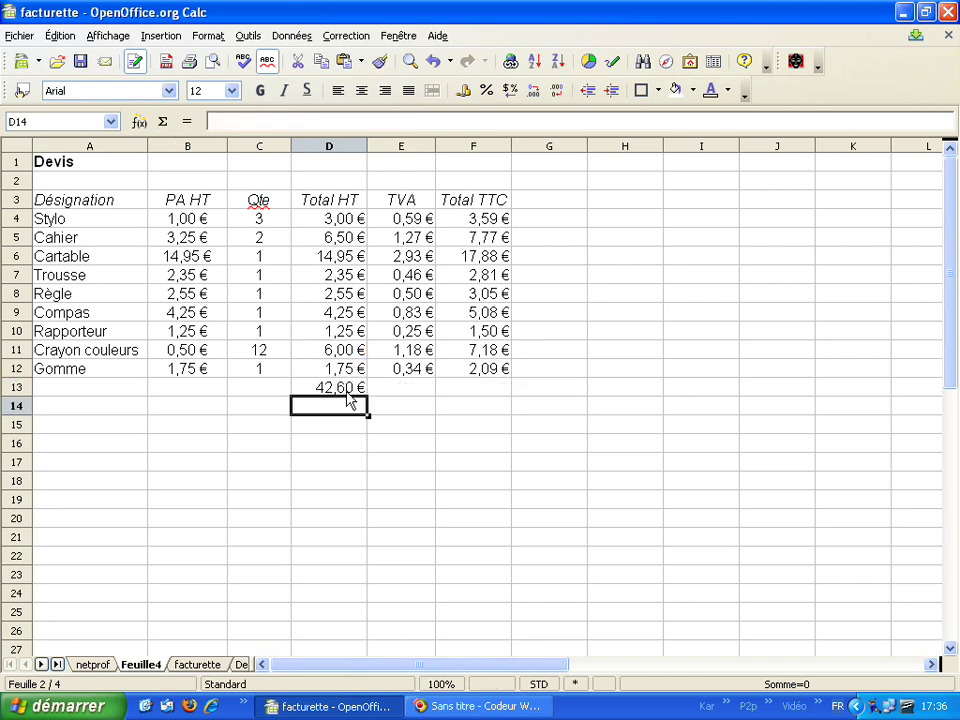
Fill the D13 sum formula across to F13 and check the copied formulas in E13 and F13.
click(347, 392)
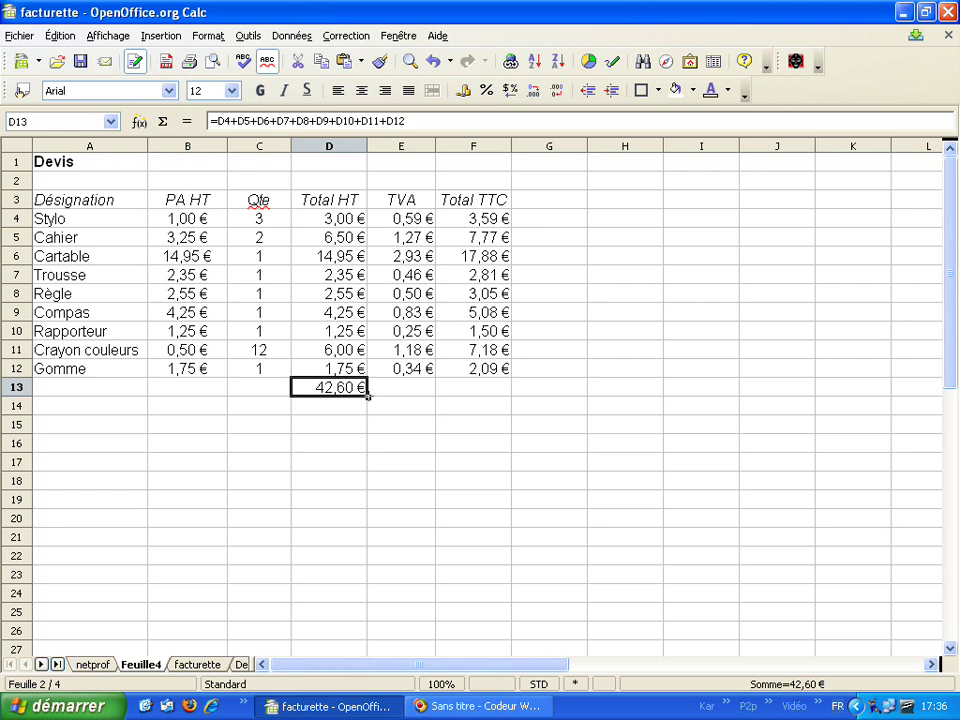
drag(371, 395, 504, 403)
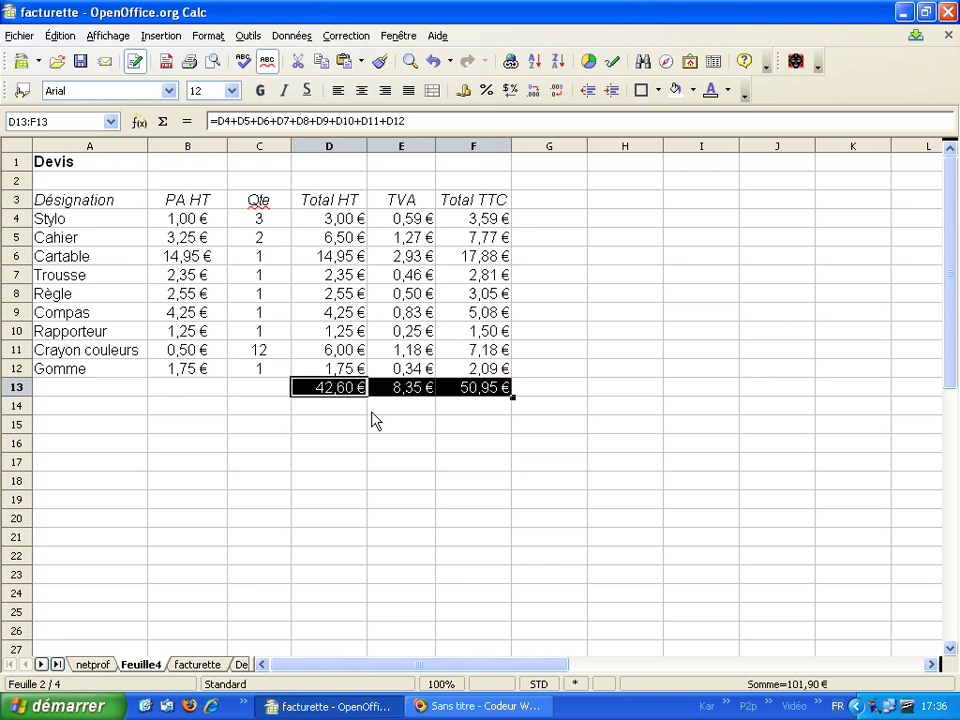
click(400, 402)
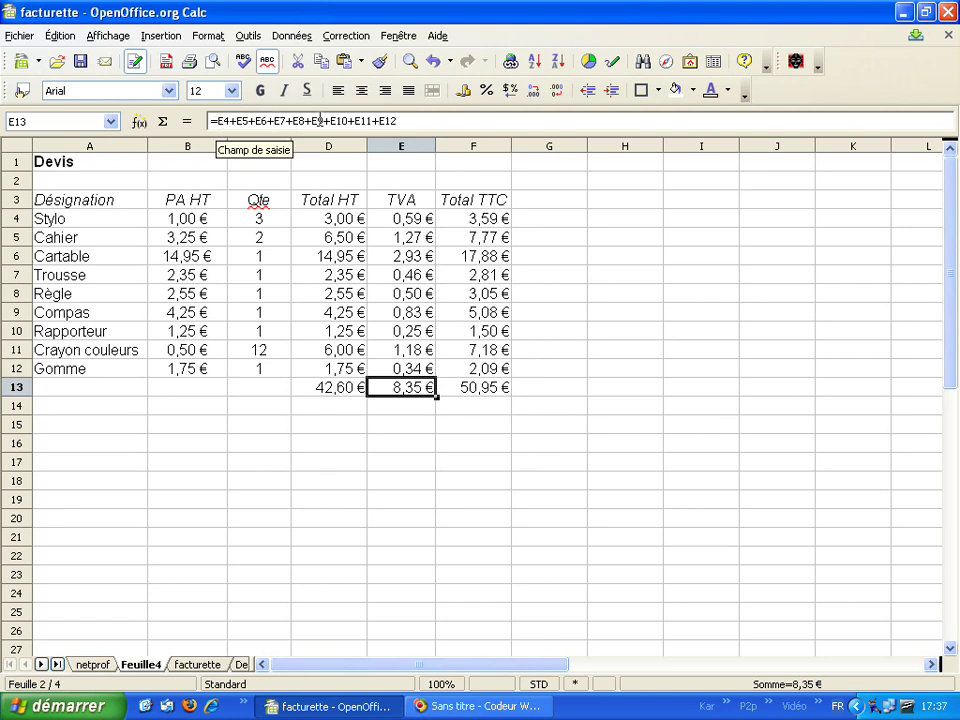
click(483, 392)
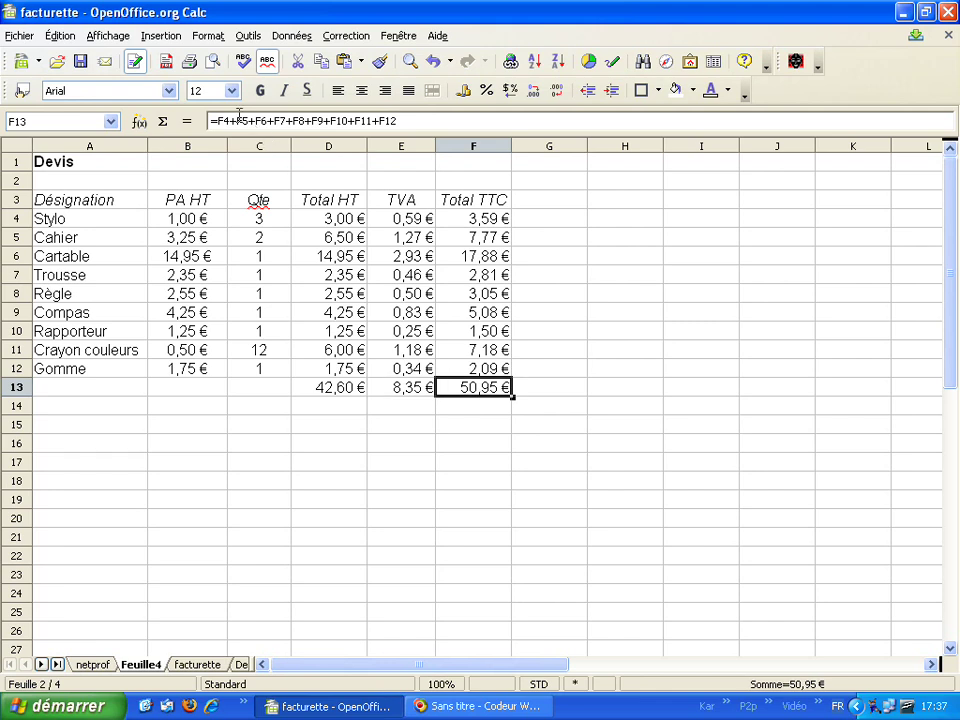
click(457, 408)
Review the column totals in D13:F13 and the formula behind each of them.
drag(330, 393, 497, 388)
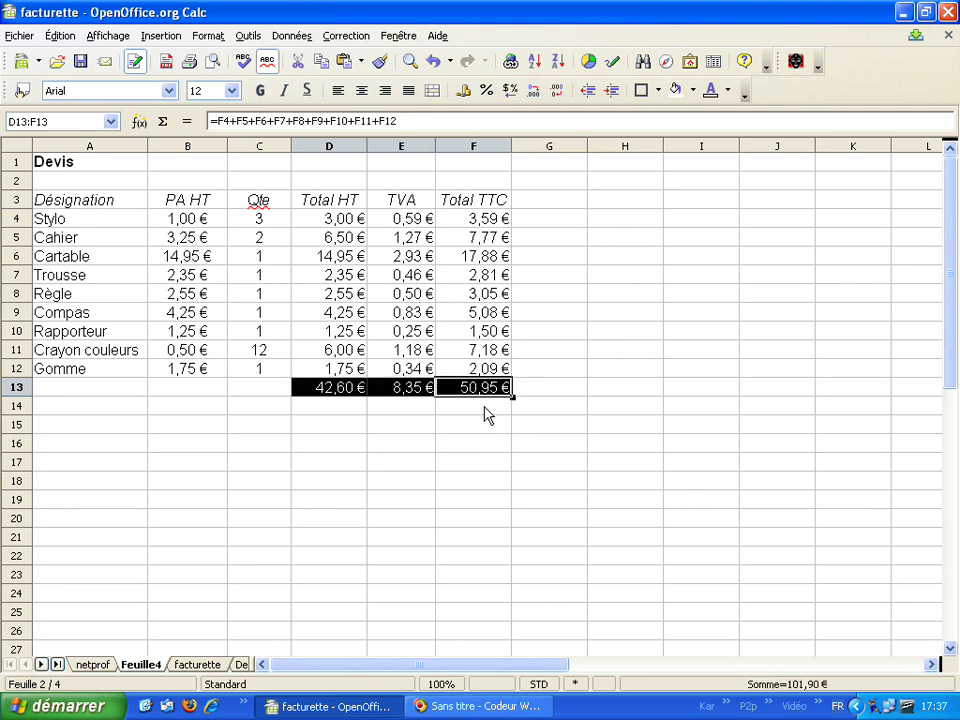
click(486, 412)
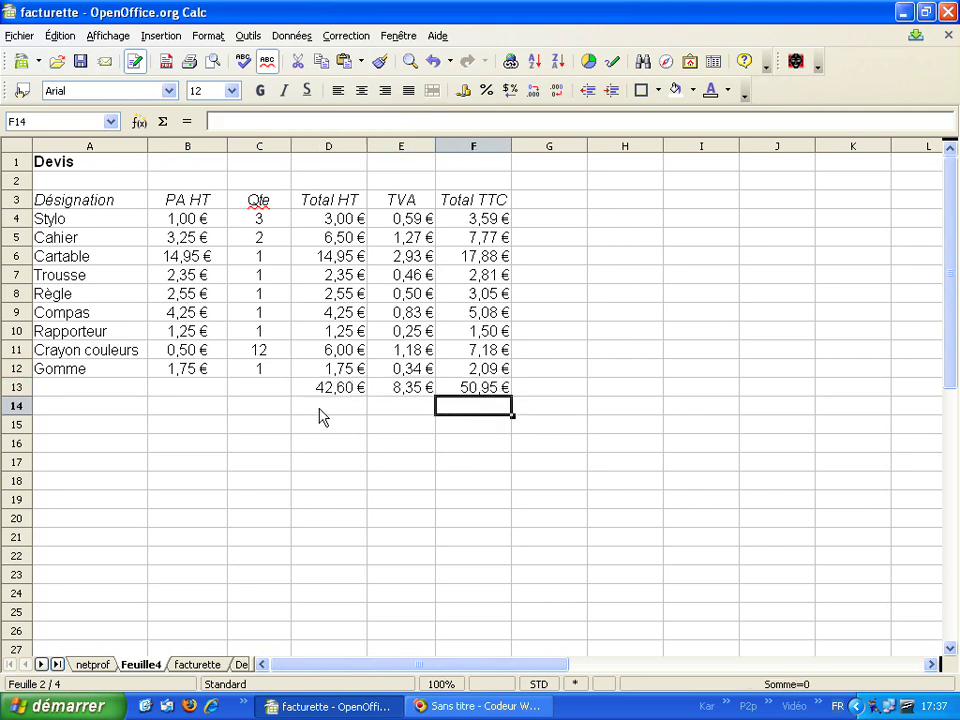
click(358, 392)
click(416, 396)
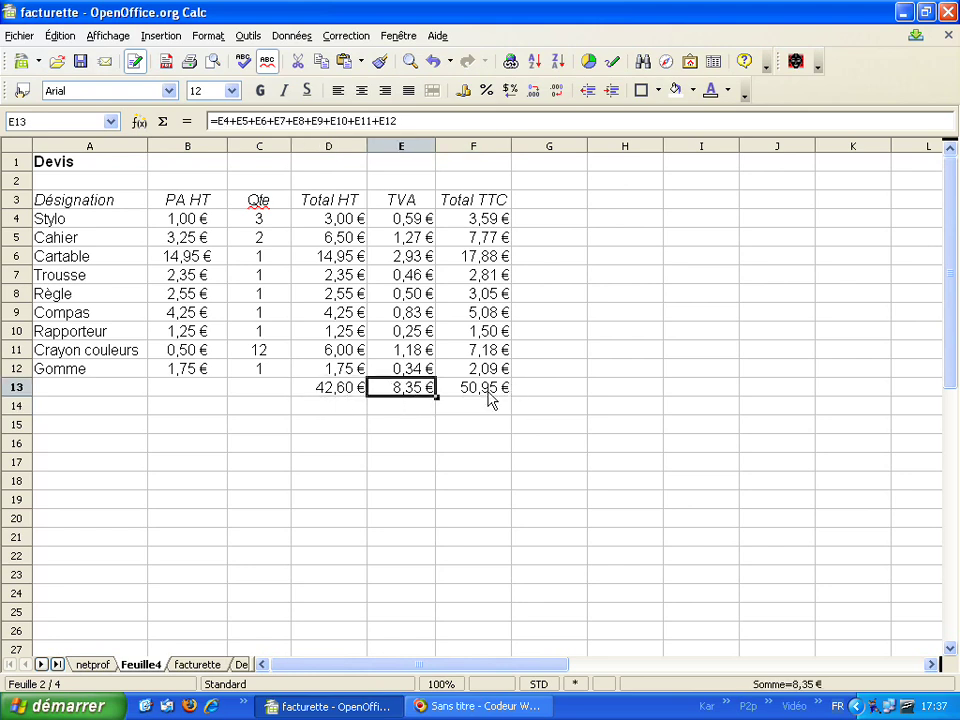
click(487, 400)
click(396, 396)
click(349, 398)
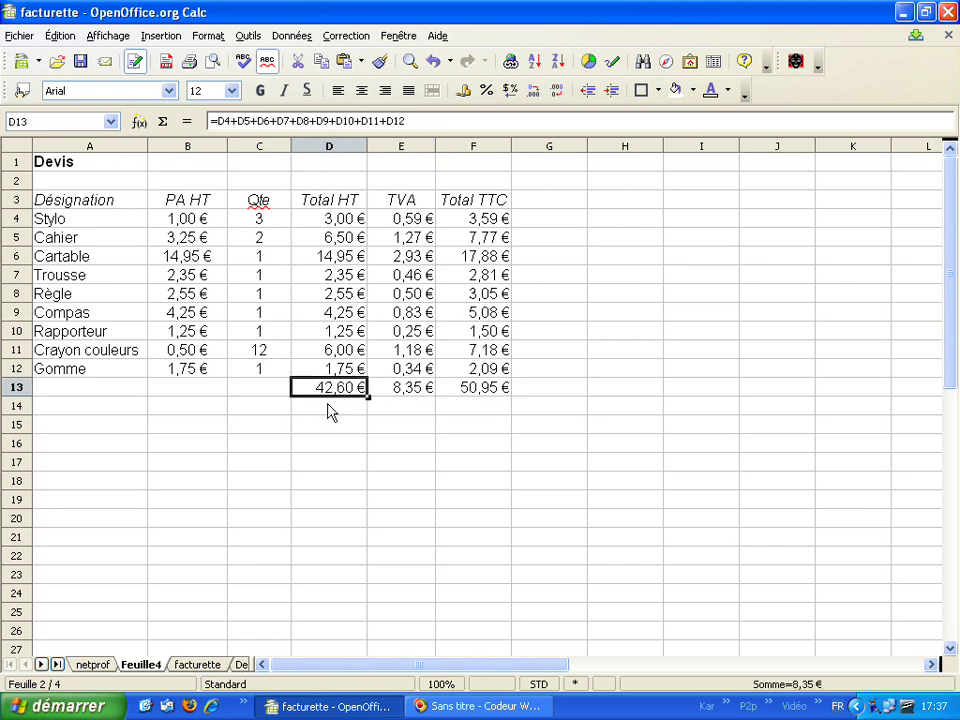
click(395, 404)
click(352, 413)
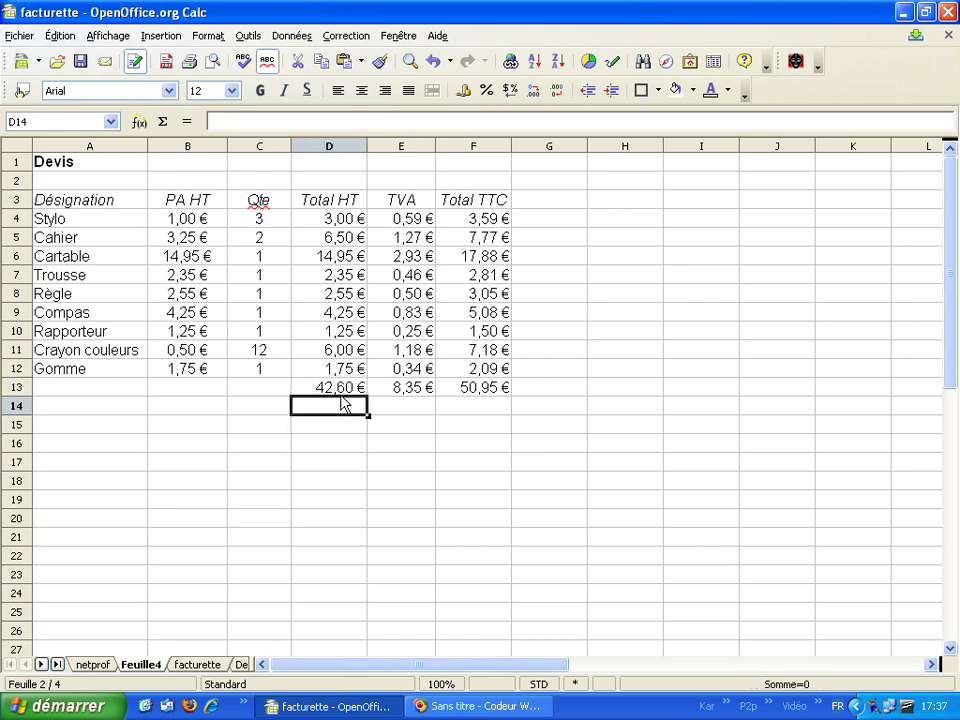
Clear the three column totals from D13:F13.
drag(343, 396, 490, 390)
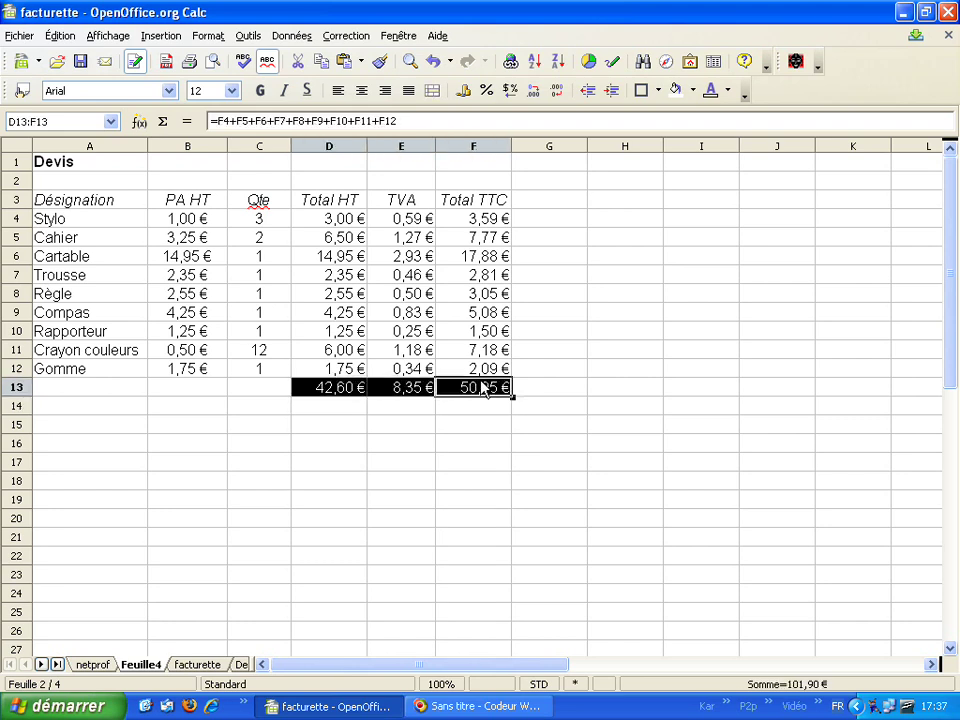
key(Delete)
click(568, 282)
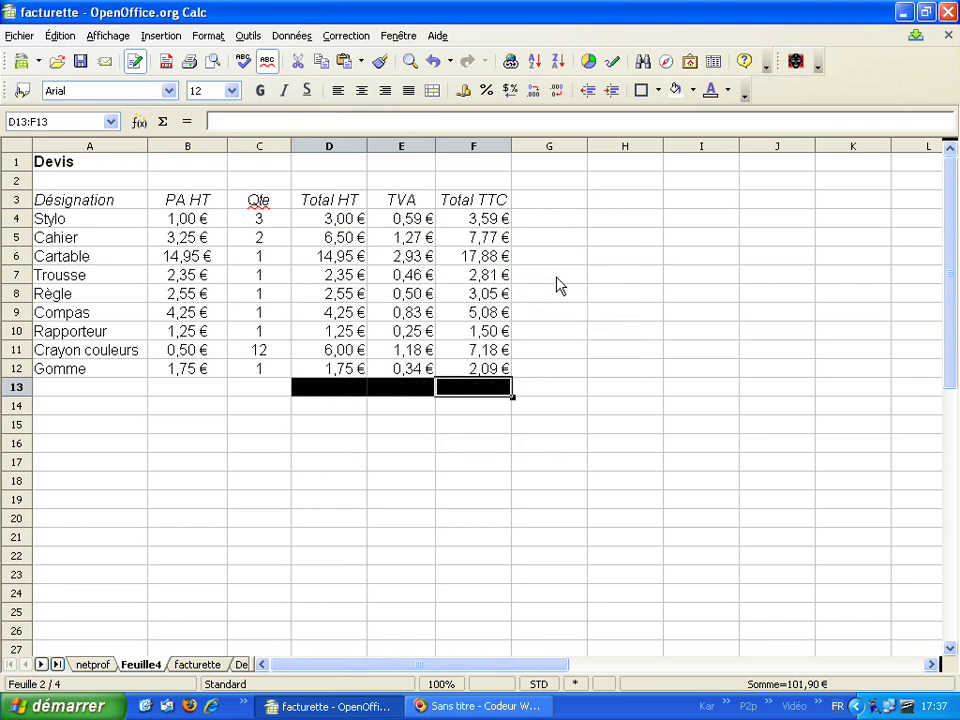
Clear everything from D5:F12 with the Tout supprimer option, keeping only the Stylo row's calculations.
drag(335, 240, 476, 379)
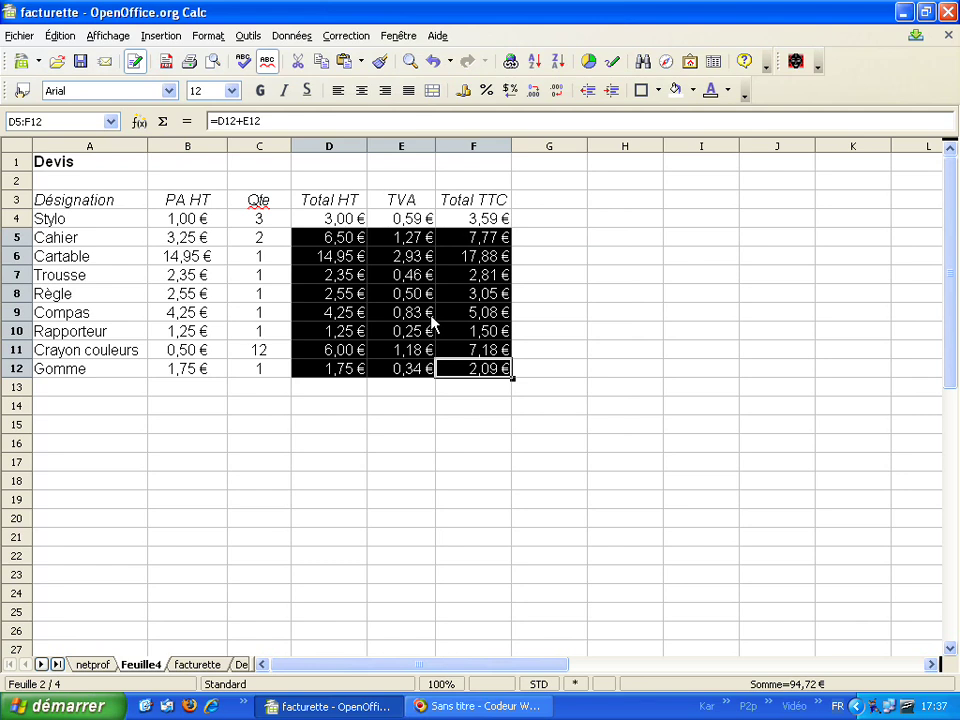
key(Delete)
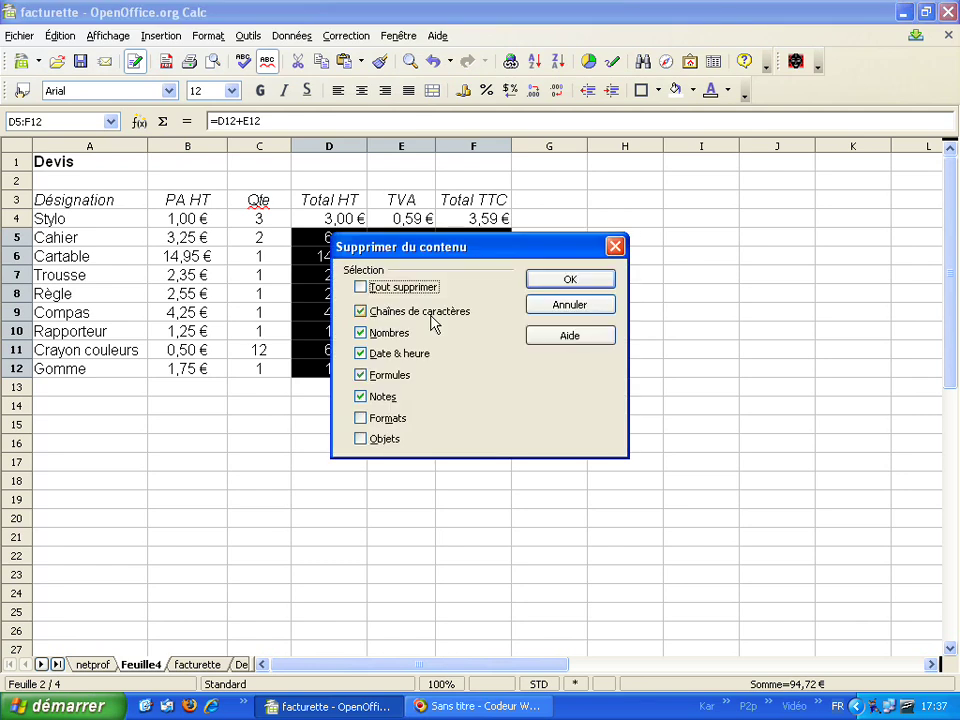
click(362, 288)
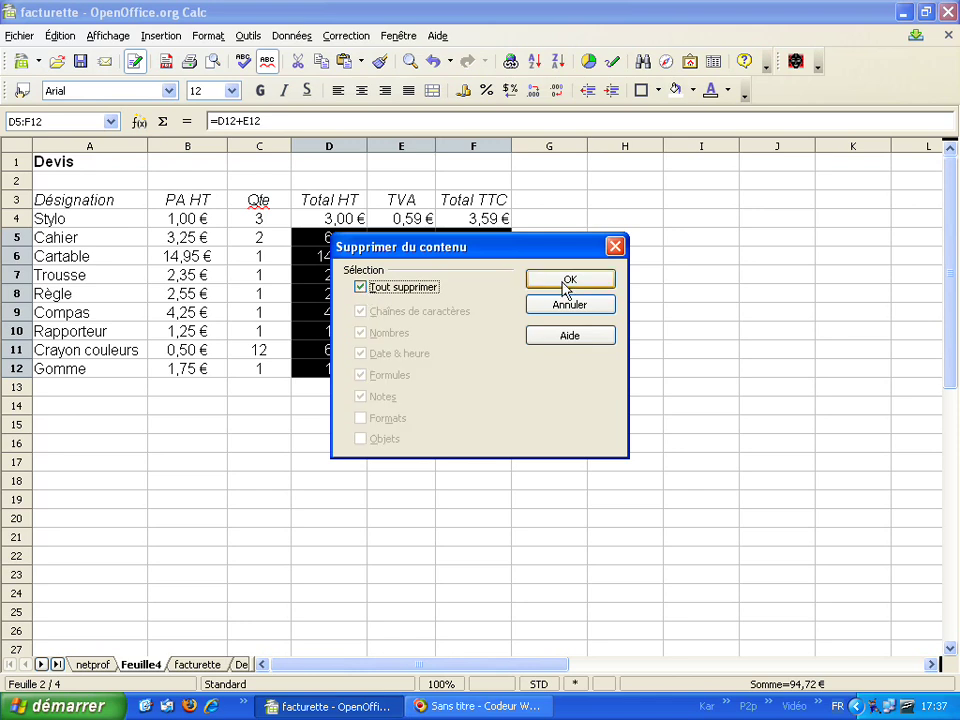
click(560, 286)
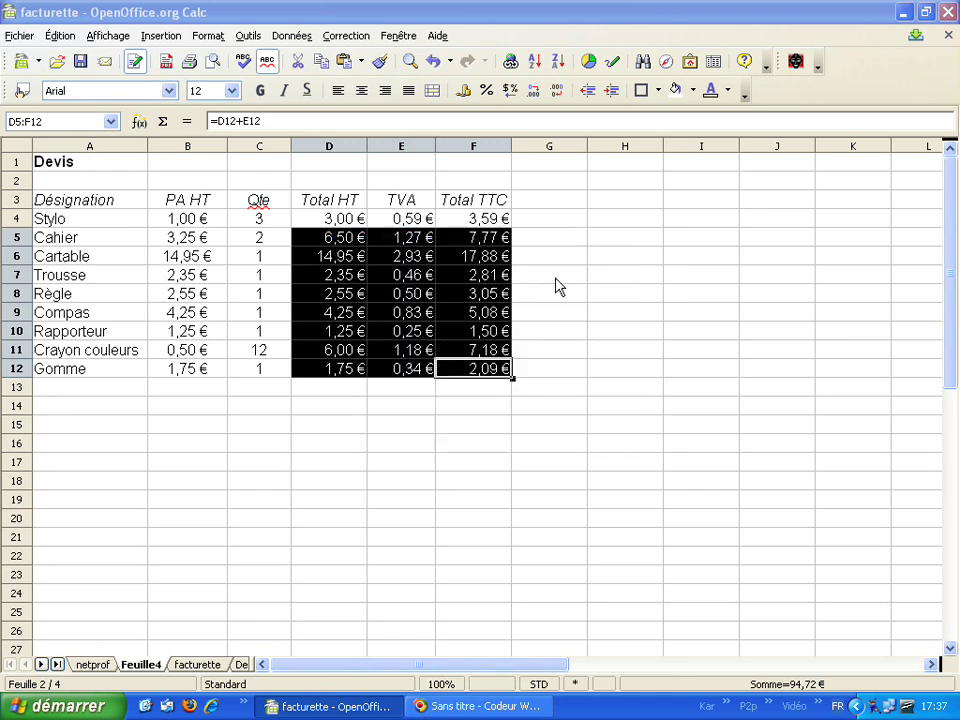
click(455, 279)
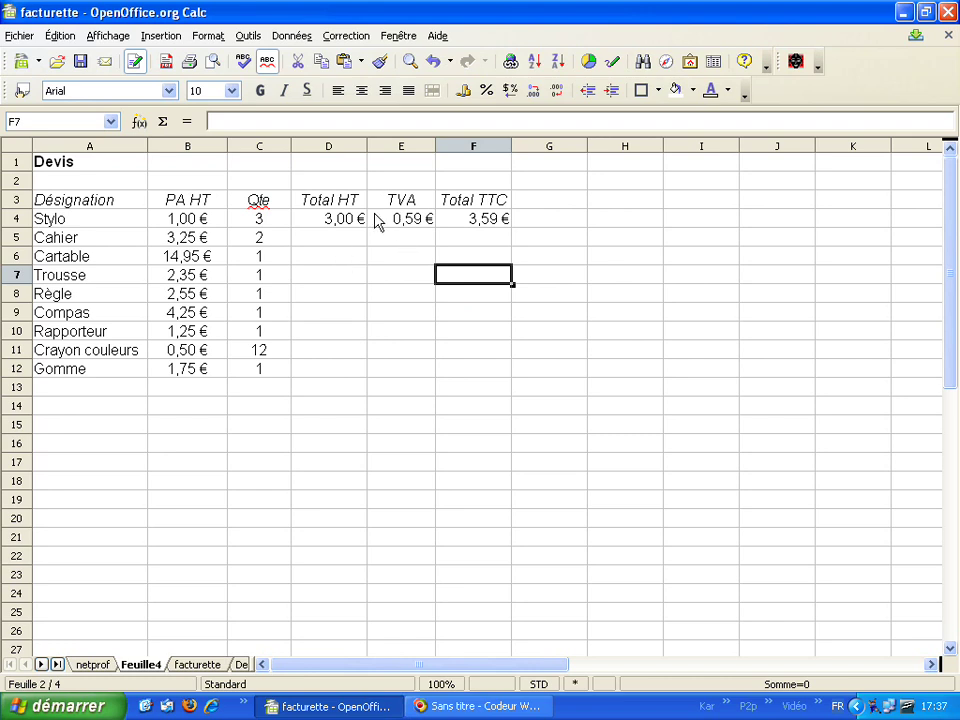
Clear the Stylo row's TVA and Total TTC formulas from E4:F4.
drag(401, 225, 484, 227)
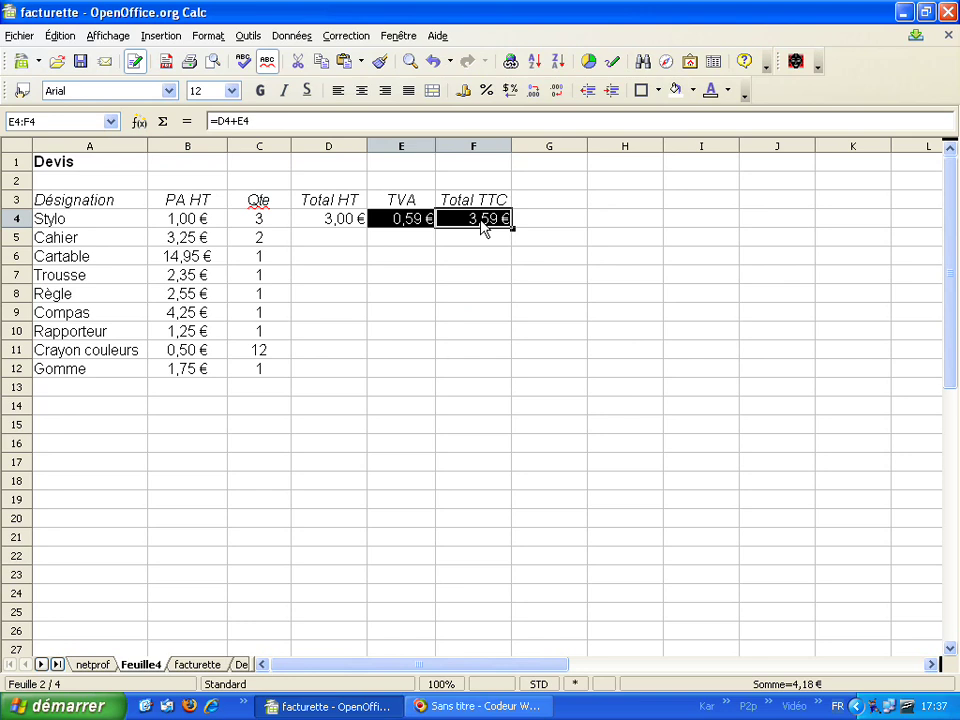
key(Delete)
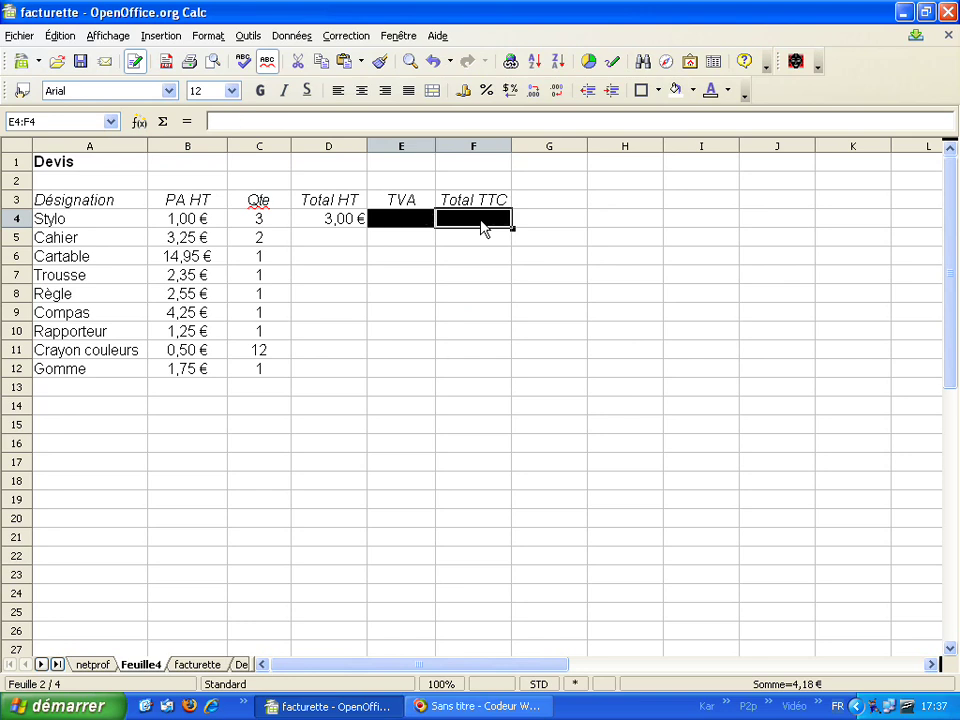
click(420, 238)
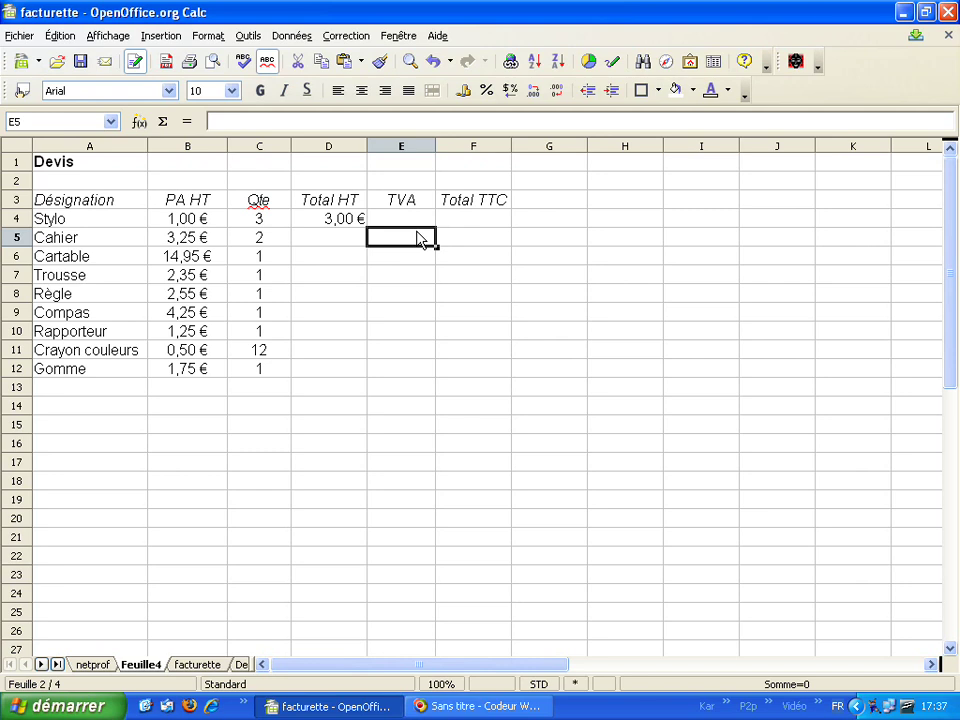
Review the Stylo row's Total HT formula in D4 and select its empty TVA cell, E4.
click(334, 206)
click(335, 222)
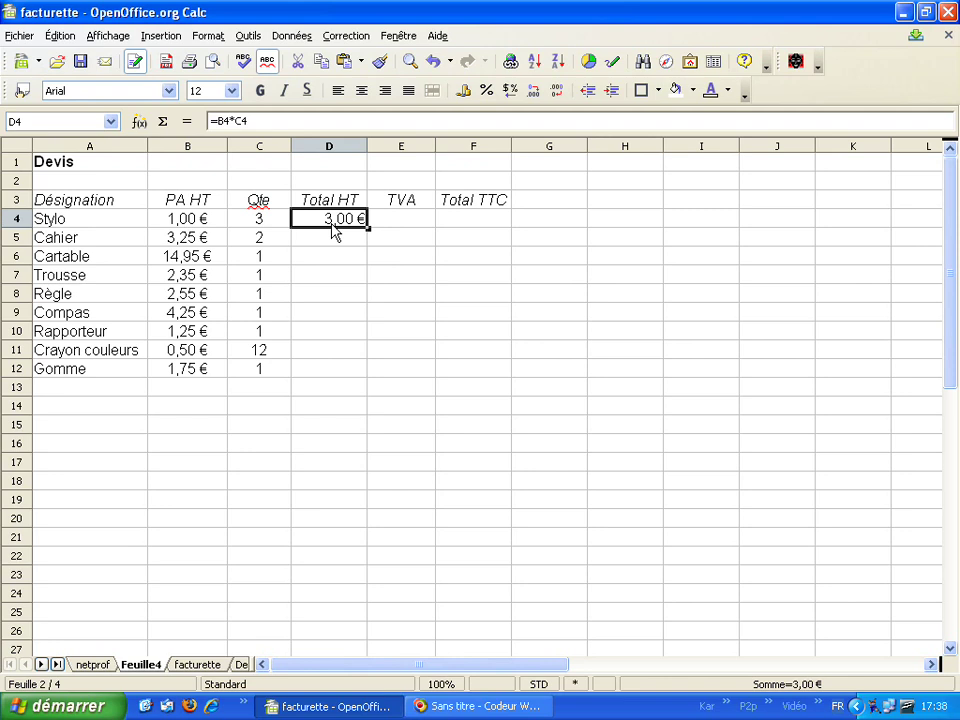
click(396, 220)
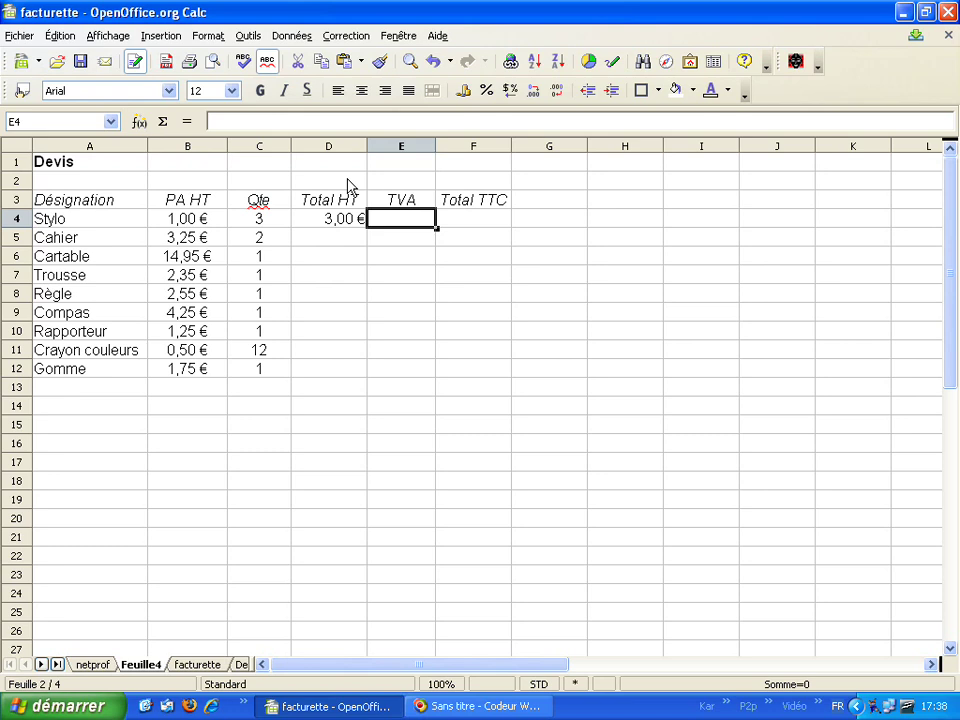
Label A14 as TVA, enter the rate 0,196 in B14 and format it as a percentage.
click(88, 410)
text(TVA)
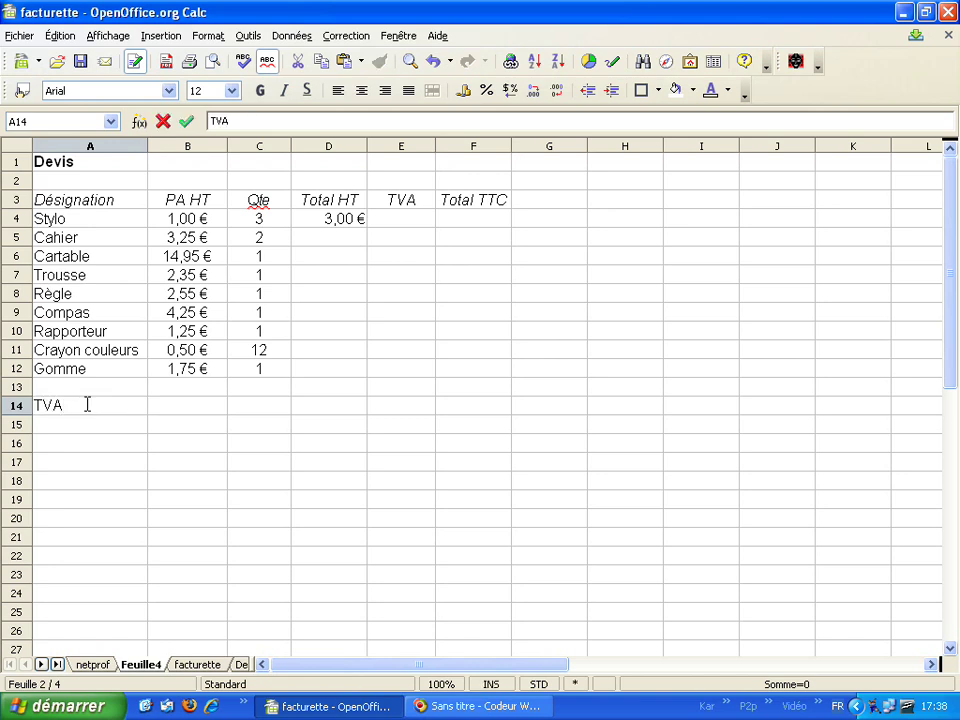
key(Tab)
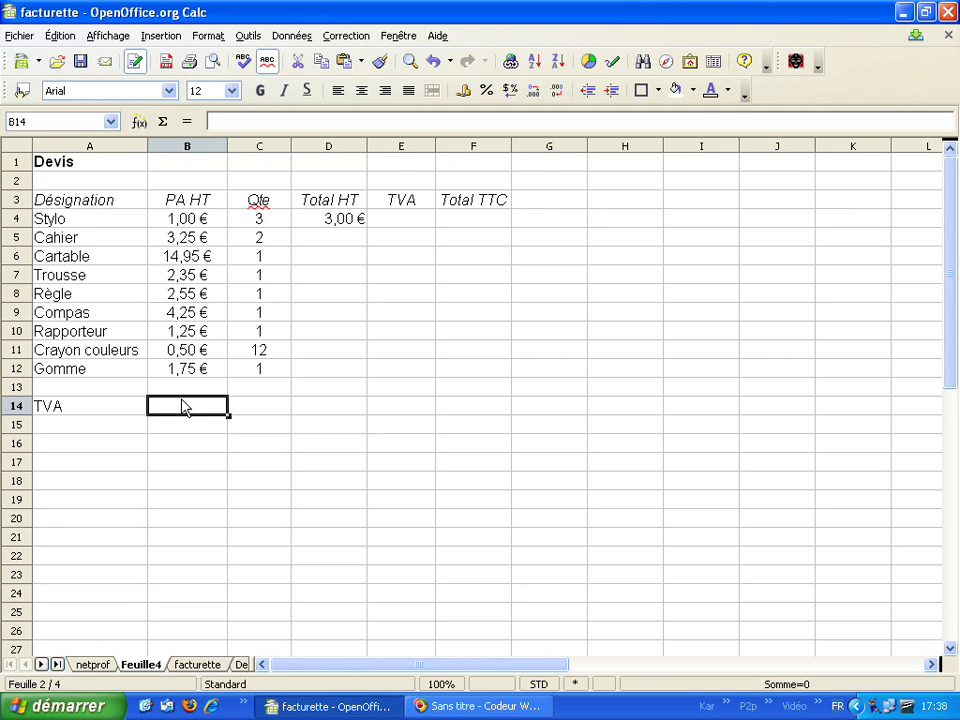
text(0,196)
key(Return)
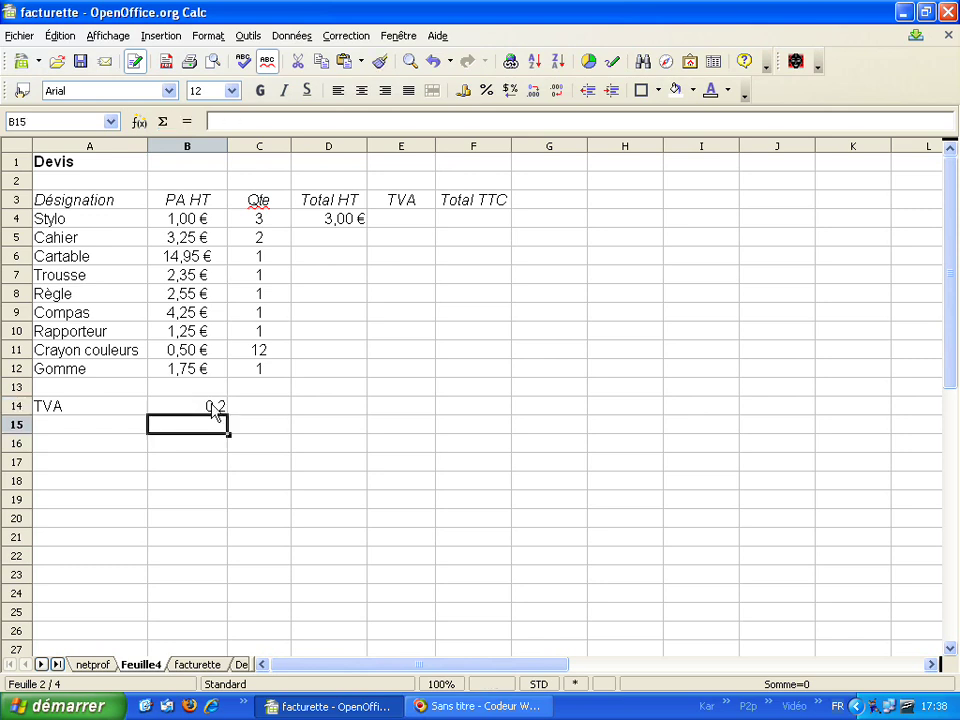
click(217, 410)
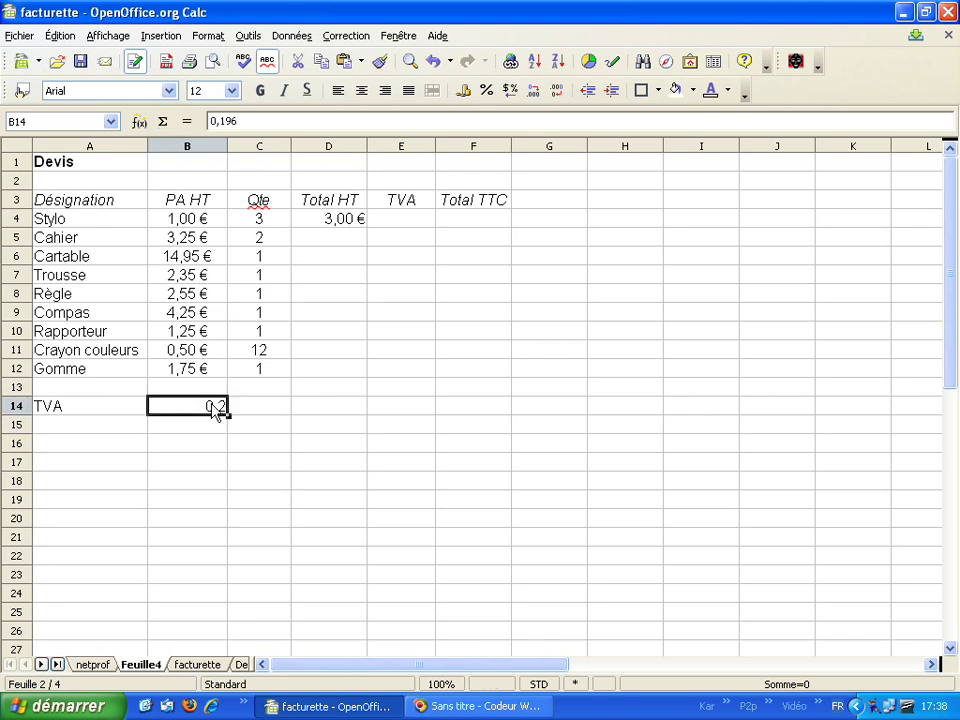
click(487, 91)
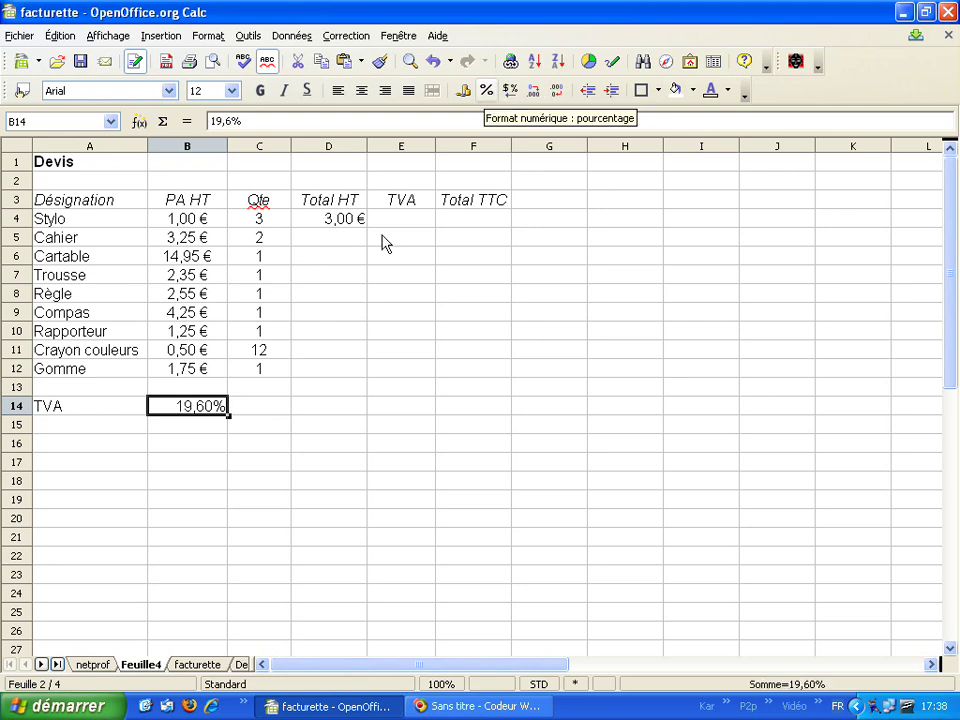
Clear the TVA rate in B14 and try to re-enter it with its own percent sign as 19,6%.
click(100, 415)
click(184, 418)
click(94, 422)
click(182, 420)
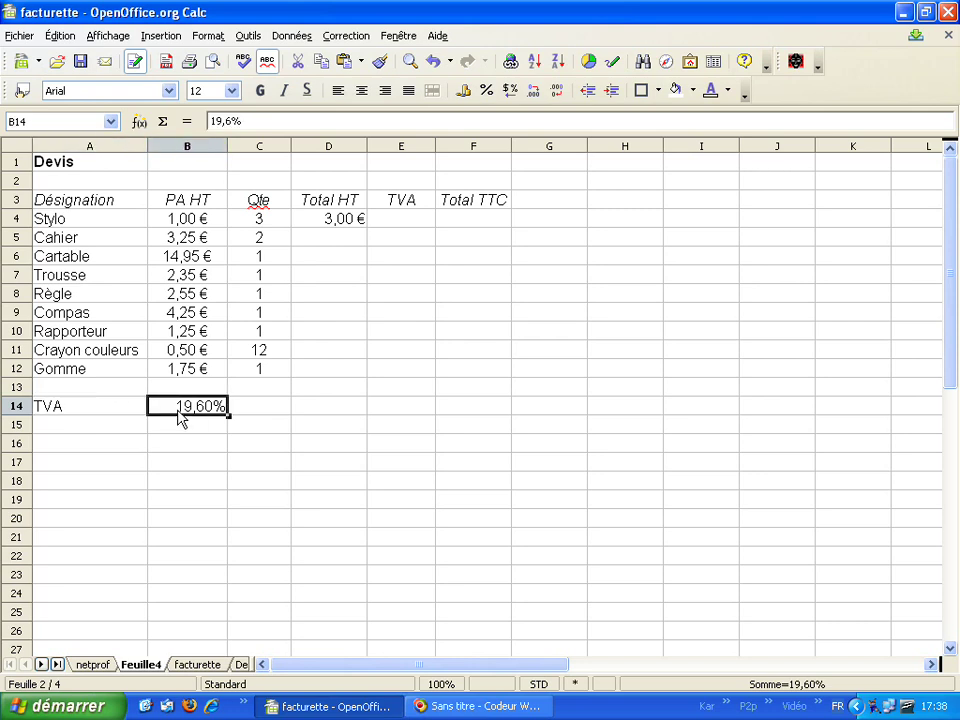
key(Delete)
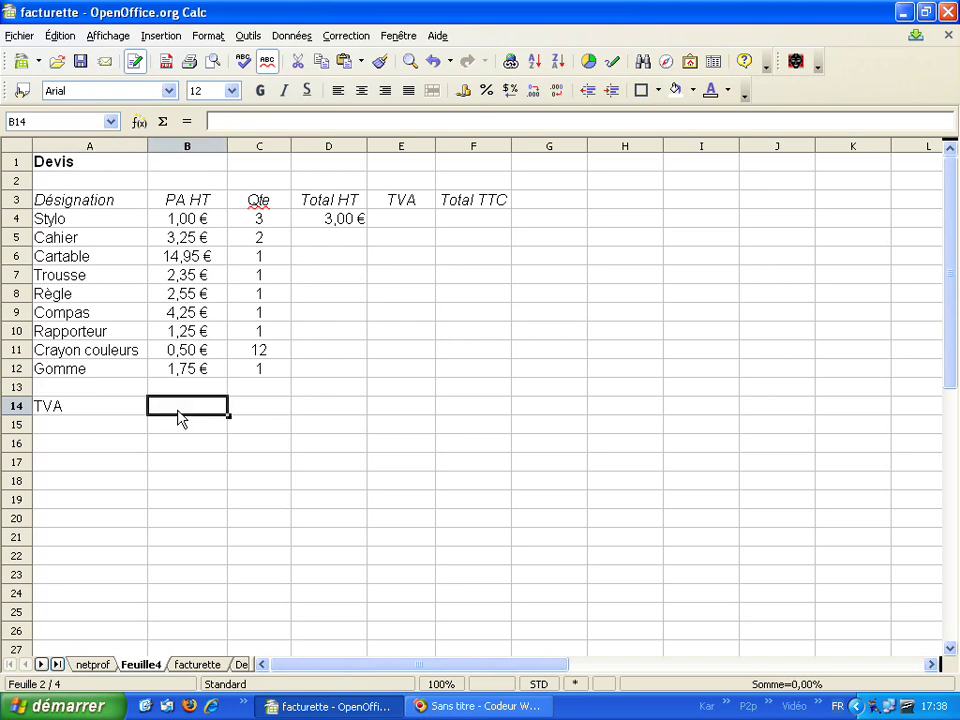
text(19)
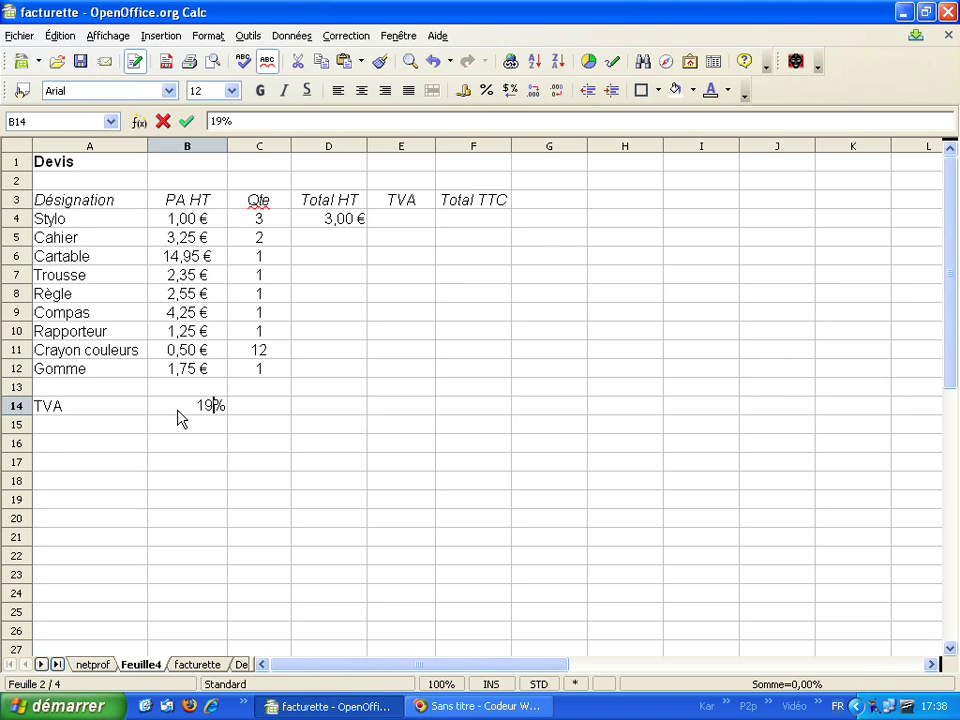
text(,6%)
key(Return)
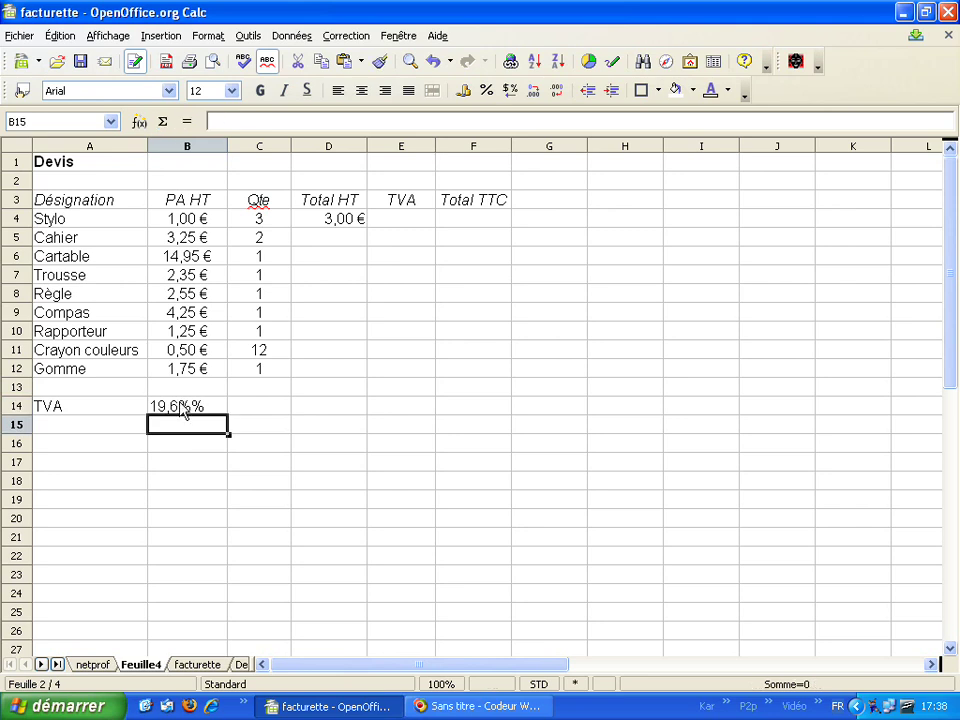
Replace the wrongly entered TVA rate in B14 with 19,6%.
click(187, 410)
key(Delete)
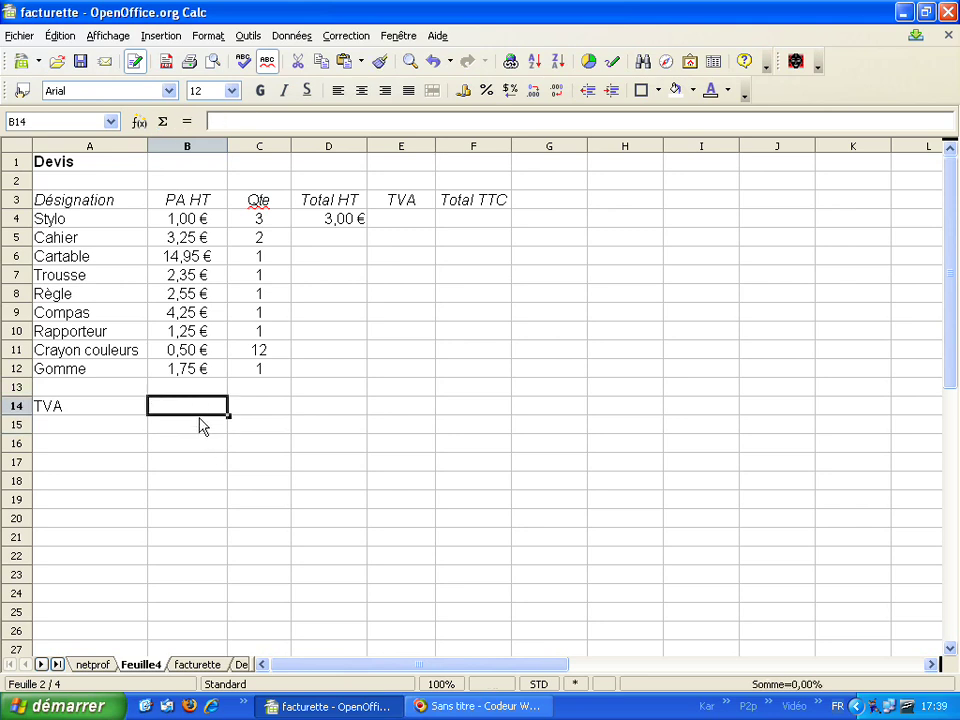
text(19)
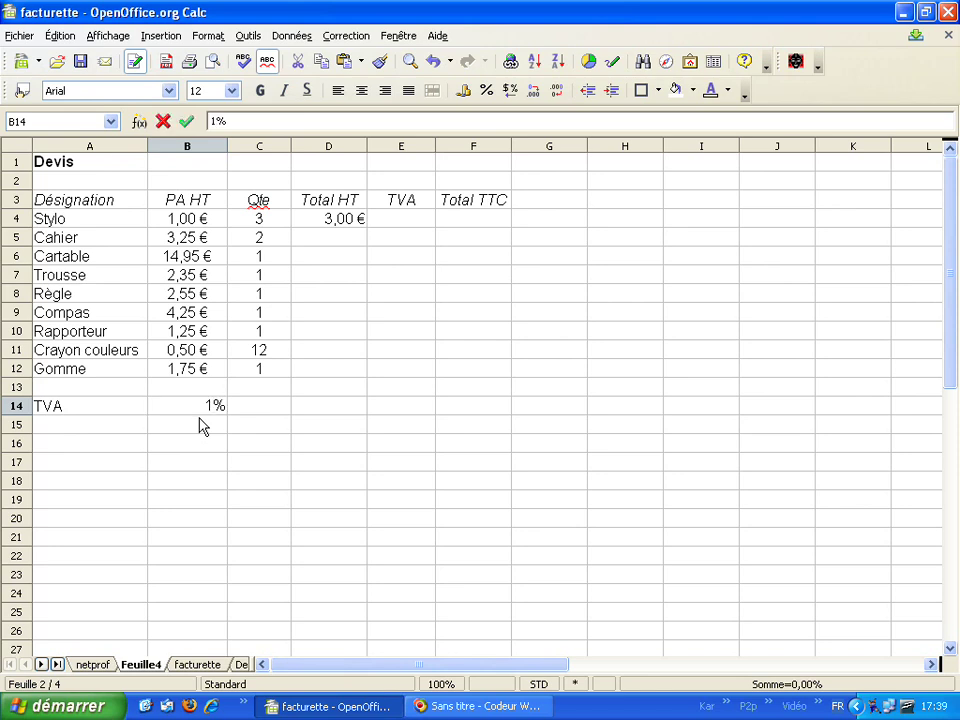
text(,6)
key(Return)
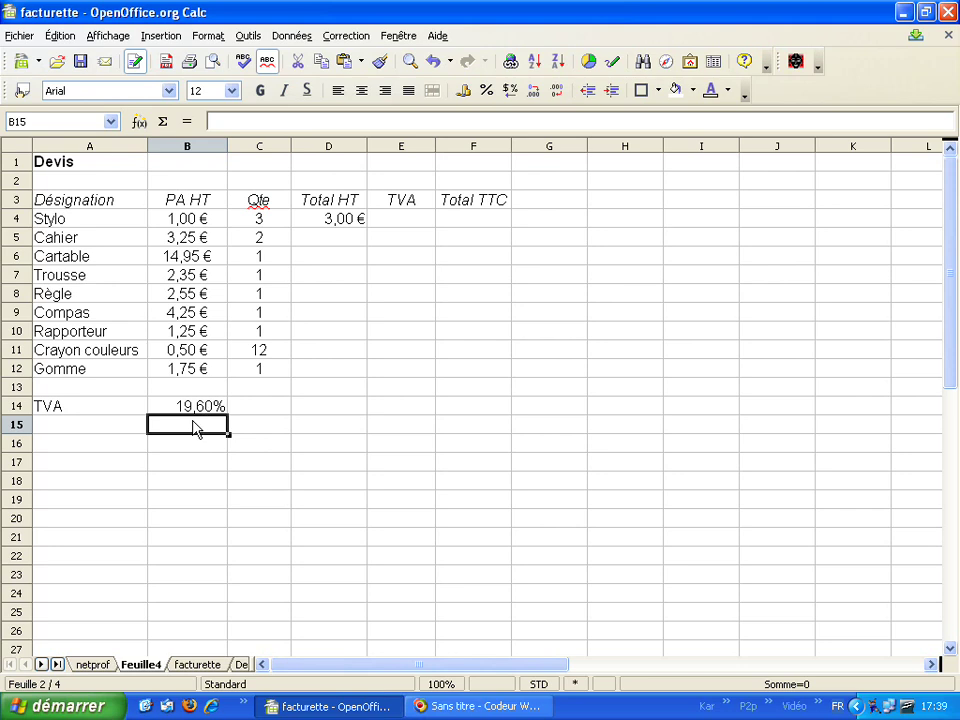
Enter 25,8% in the unformatted cell B16 to test direct percentage entry, and clear the cell again.
click(198, 446)
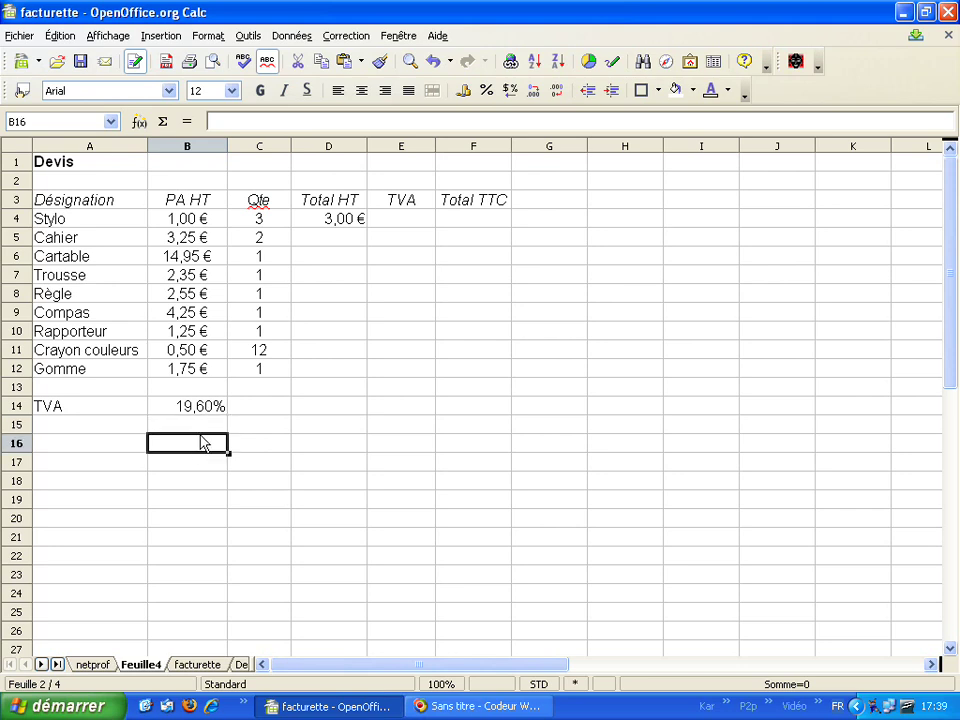
text(25,8)
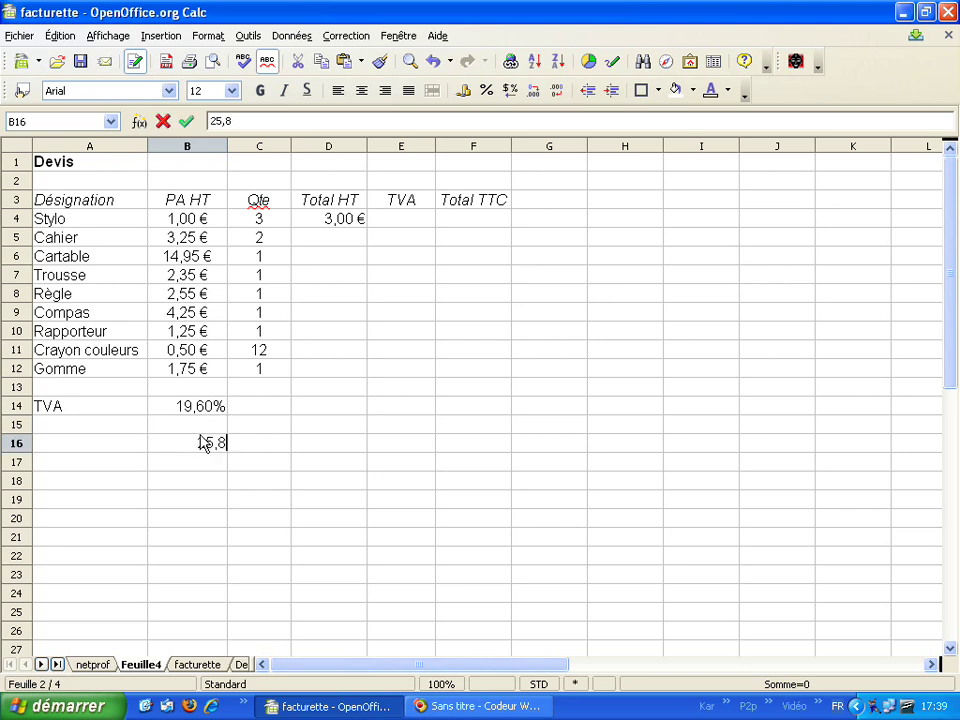
text(%)
key(Return)
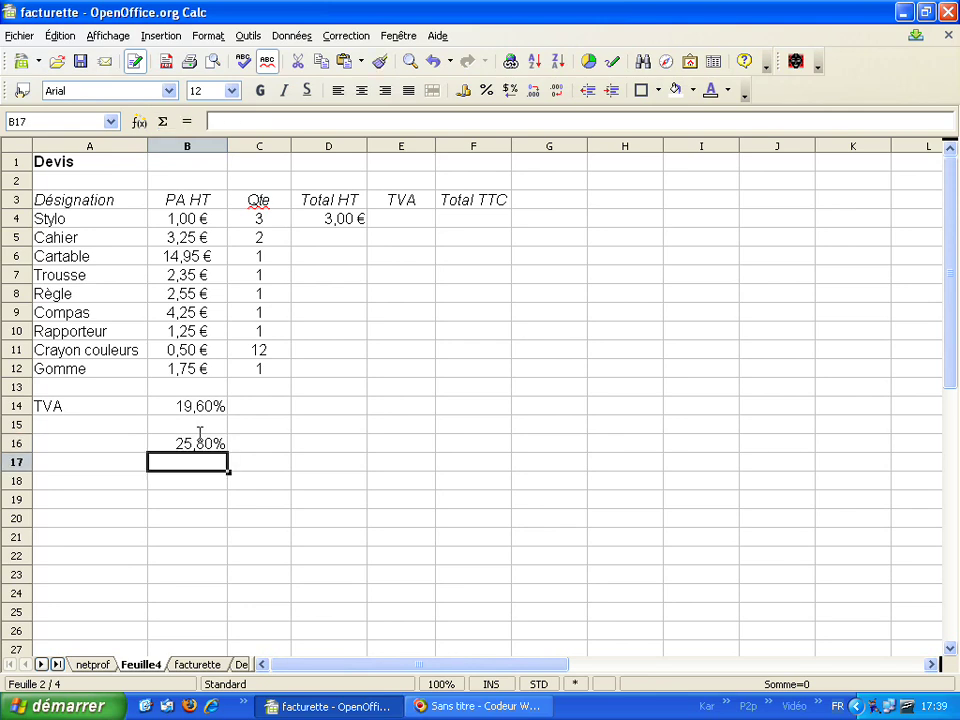
click(203, 447)
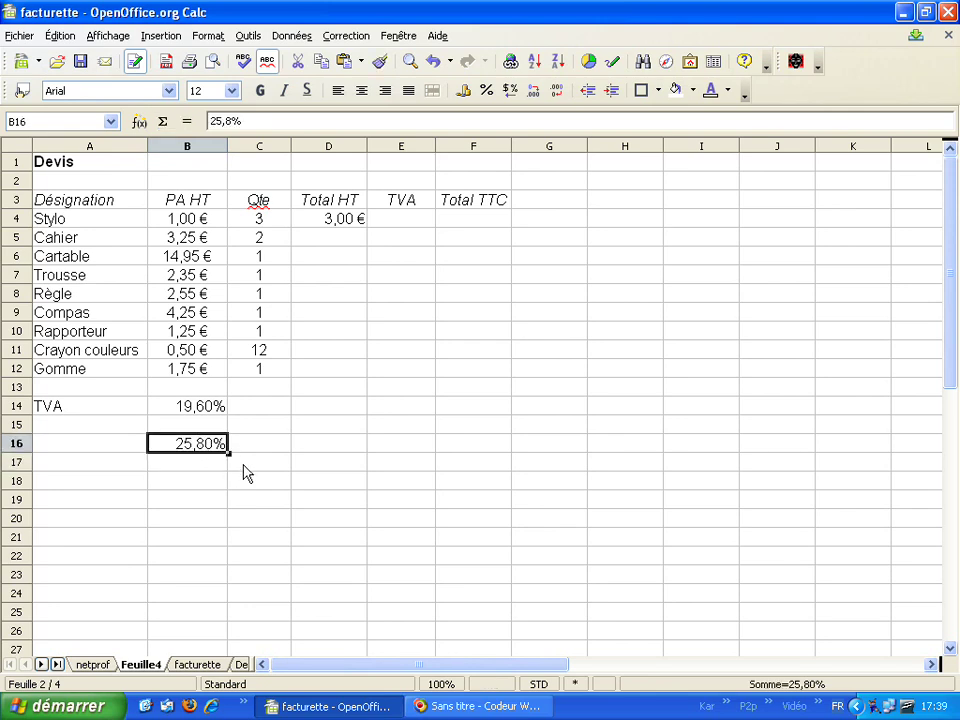
key(BackSpace)
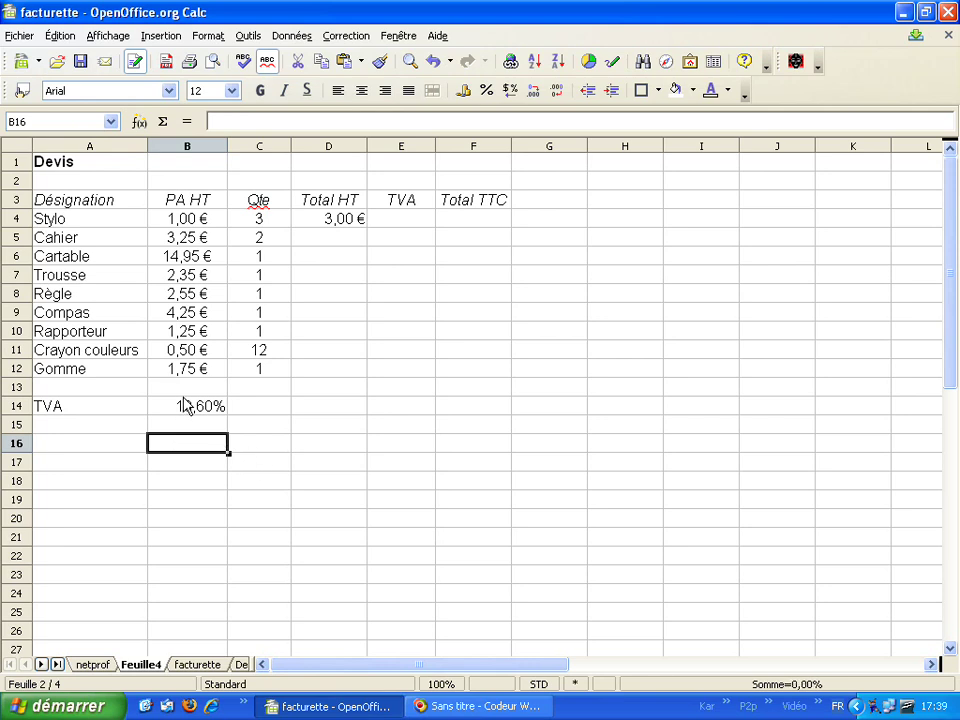
Calculate the Stylo row's TVA in E4 with =D4*B14, using the TVA rate cell.
click(186, 406)
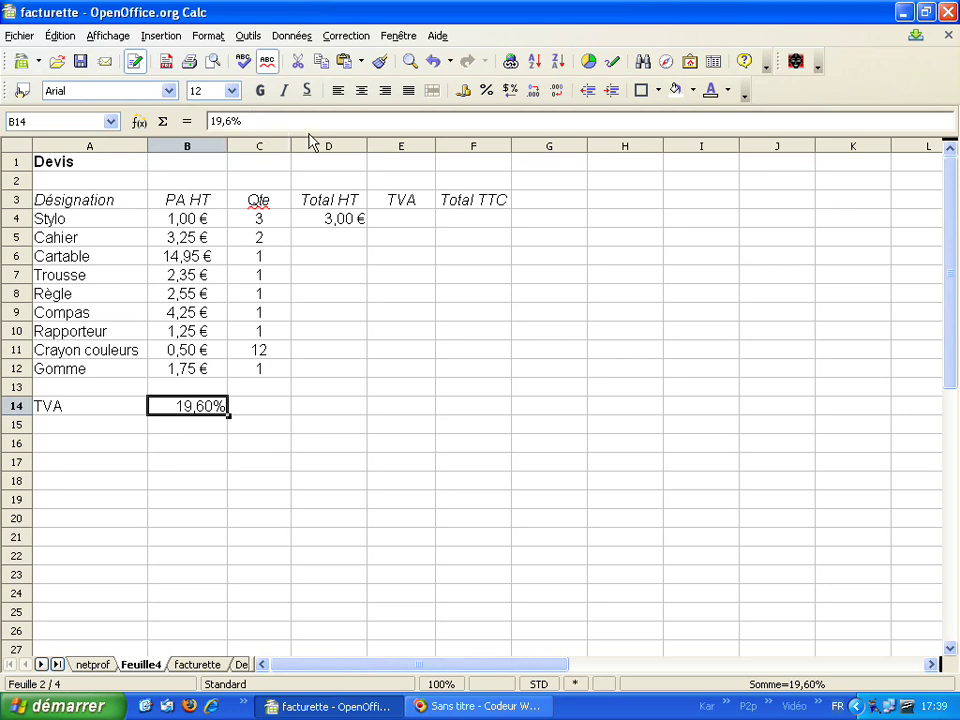
click(401, 218)
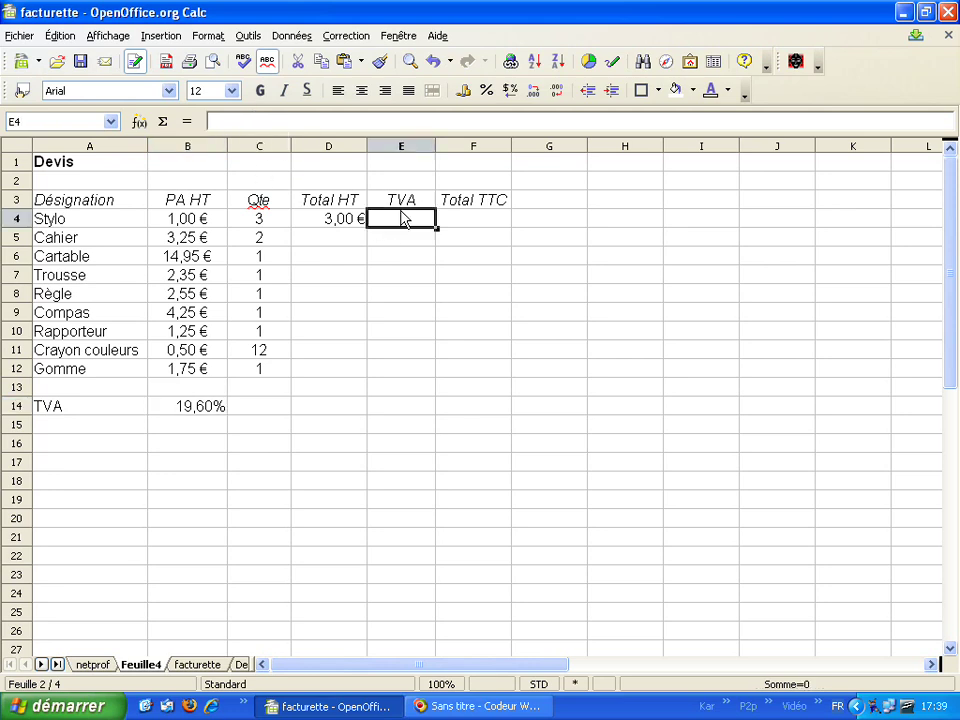
text(=)
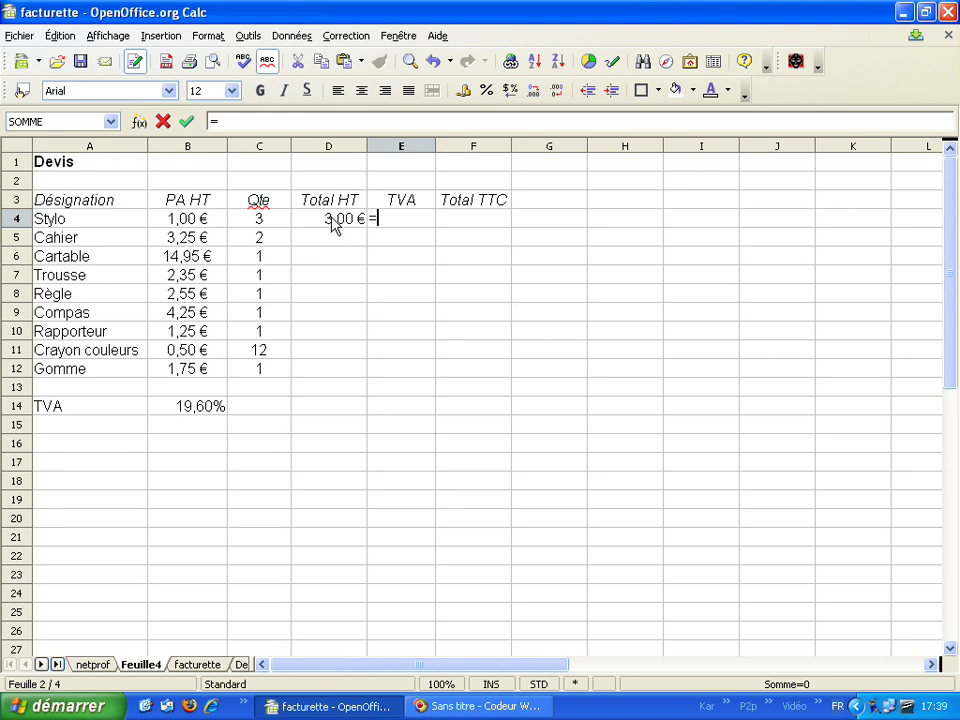
click(334, 223)
text(*)
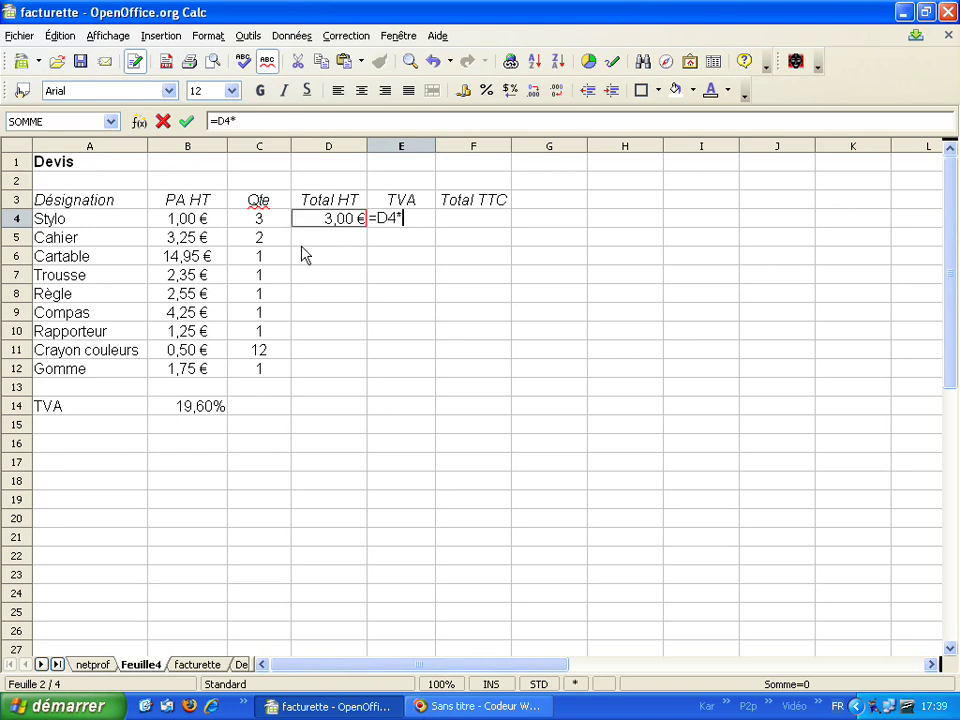
click(197, 410)
key(Return)
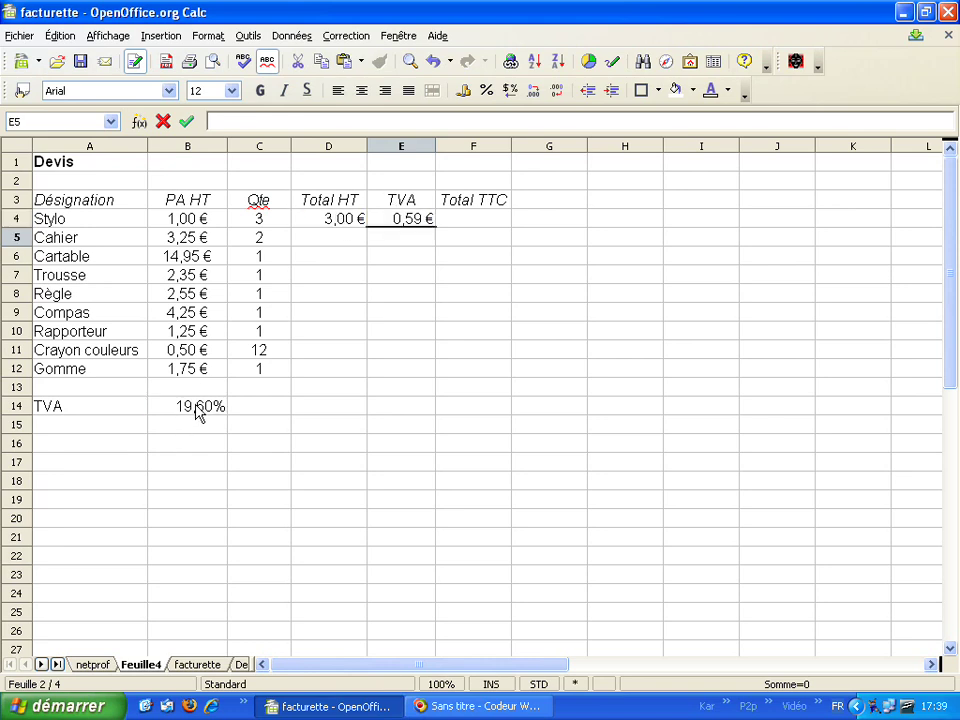
click(428, 222)
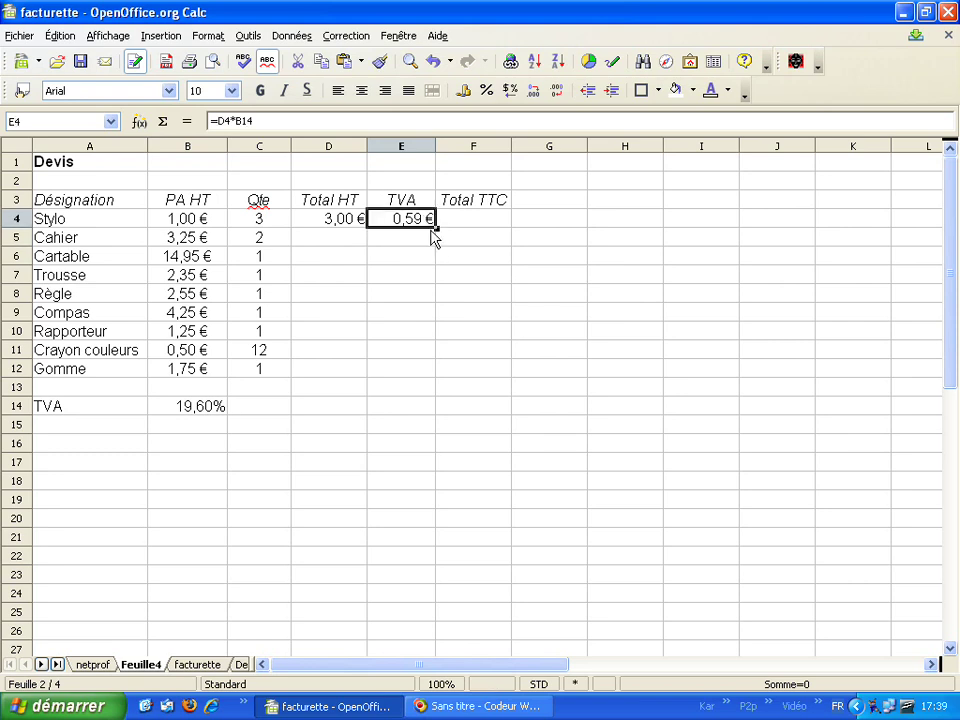
Calculate the Stylo row's Total TTC in F4 by adding Total HT and TVA, =D4+E4.
click(479, 222)
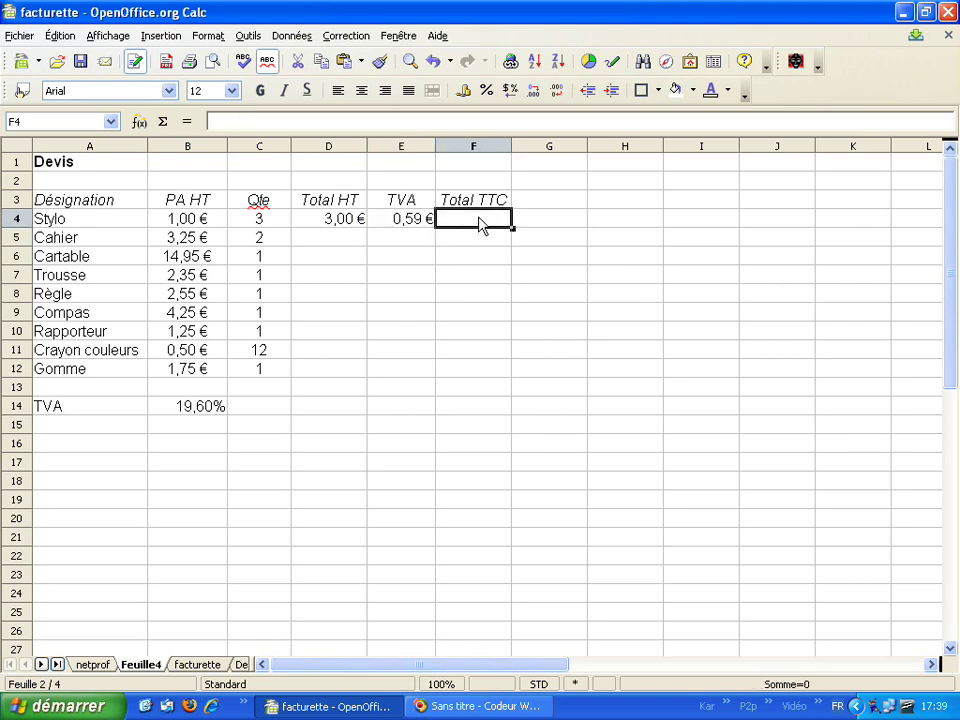
text(=)
click(343, 227)
text(+)
click(407, 221)
key(Return)
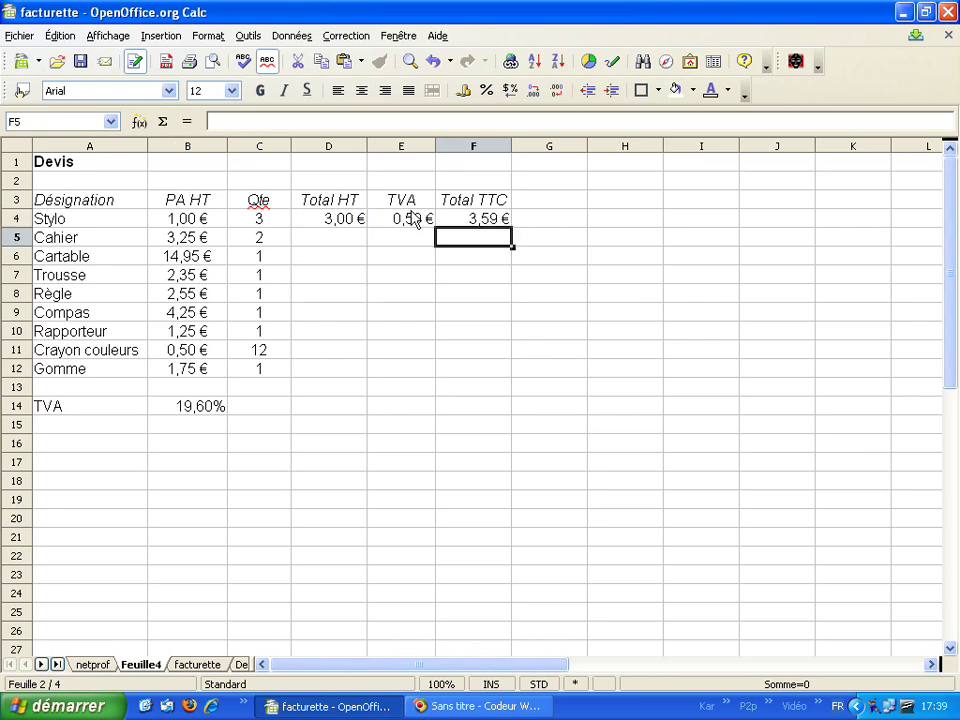
click(473, 222)
Check the TVA formula in E4 and fill the Stylo row's formulas D4:F4 down to the Cahier row.
click(411, 221)
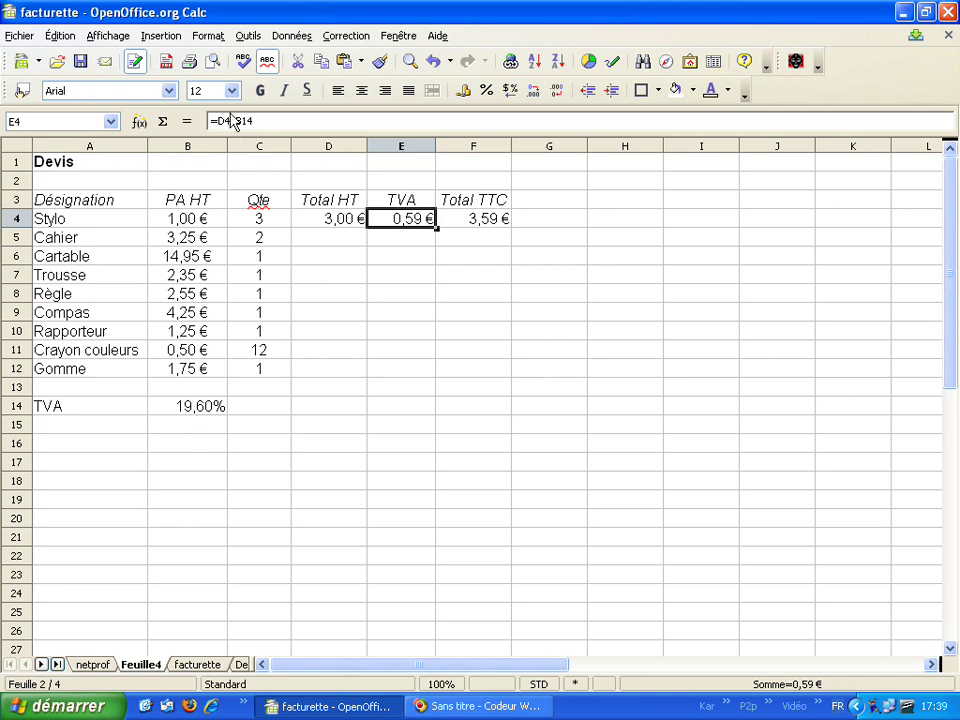
click(405, 242)
click(352, 224)
drag(362, 228, 516, 244)
click(445, 255)
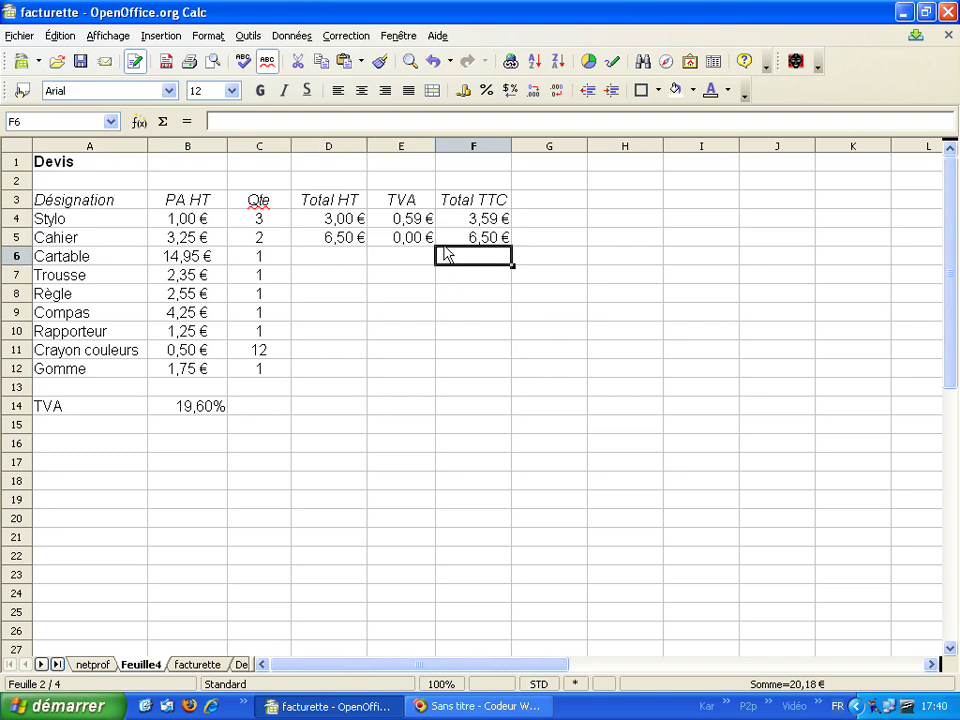
Examine the copied Total HT and TVA formulas in D5 and E5 and the cells they reference.
click(332, 243)
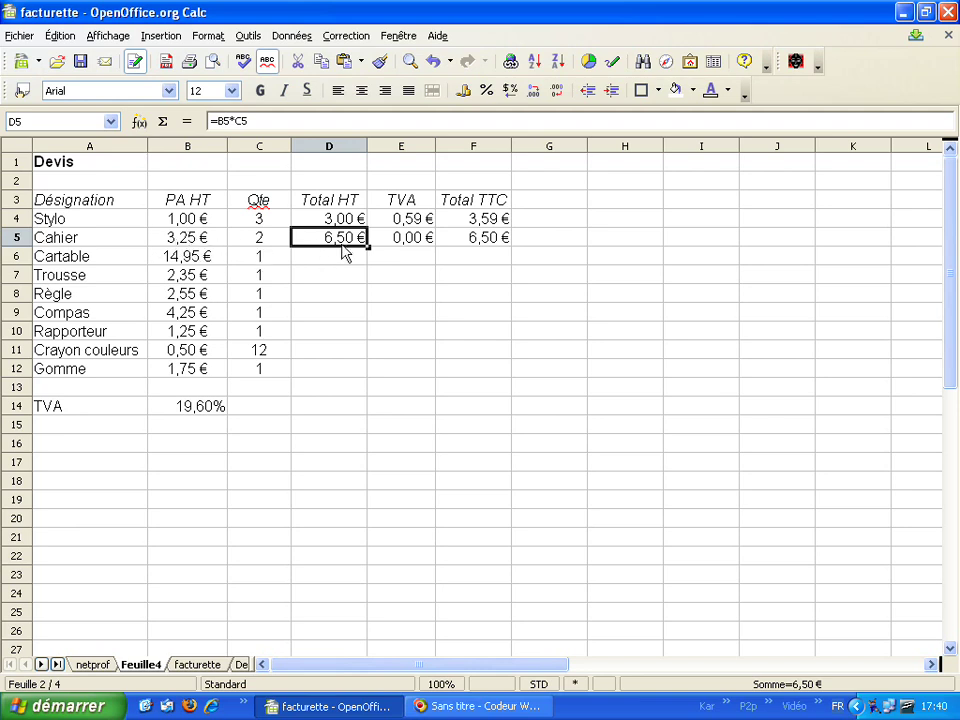
click(411, 249)
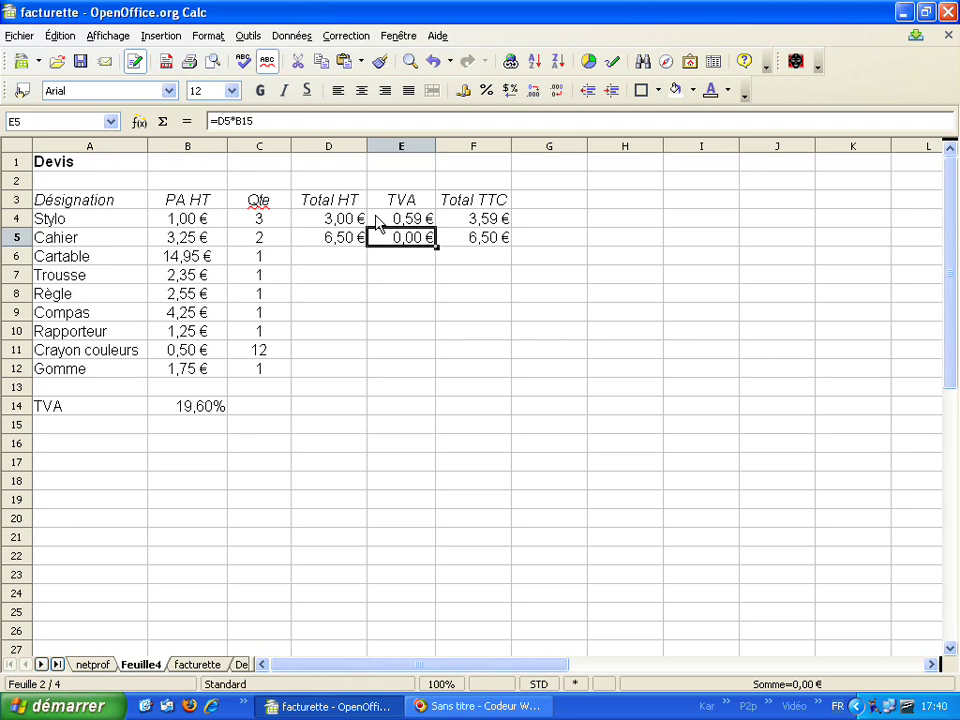
click(278, 120)
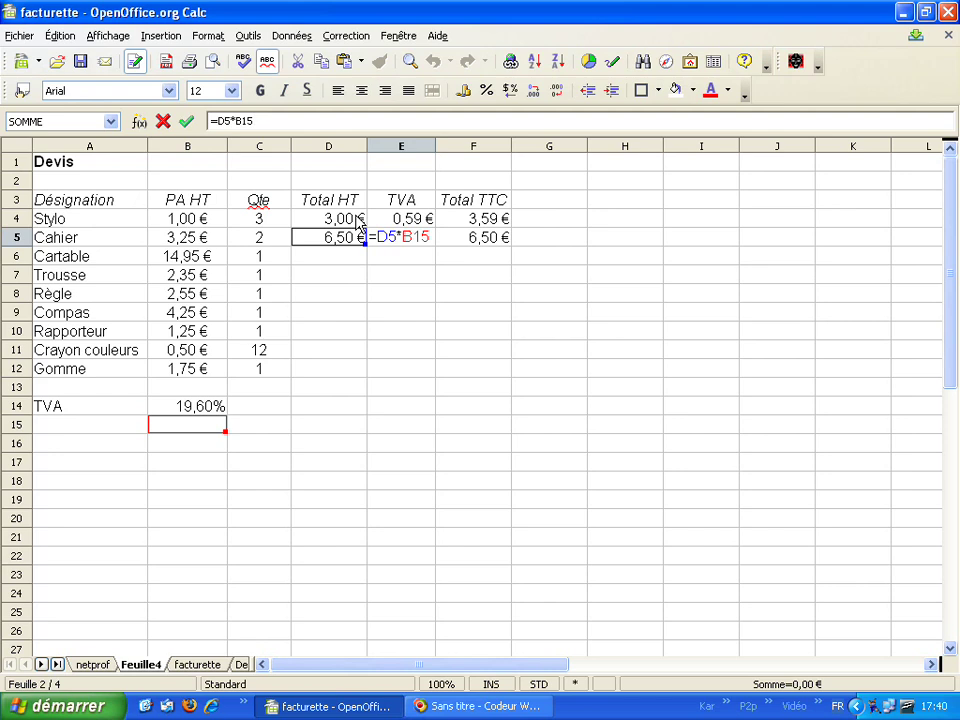
key(Return)
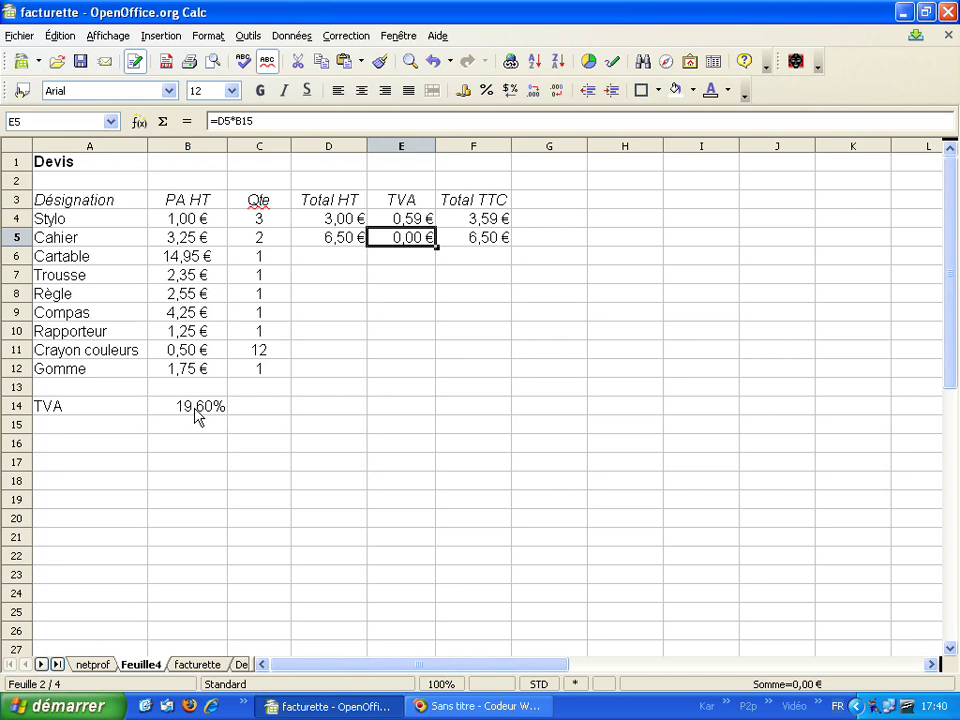
Clear the Cahier row's copied formulas from D5:F5 and the Stylo row's TVA formula from E4.
click(352, 240)
drag(478, 242, 489, 242)
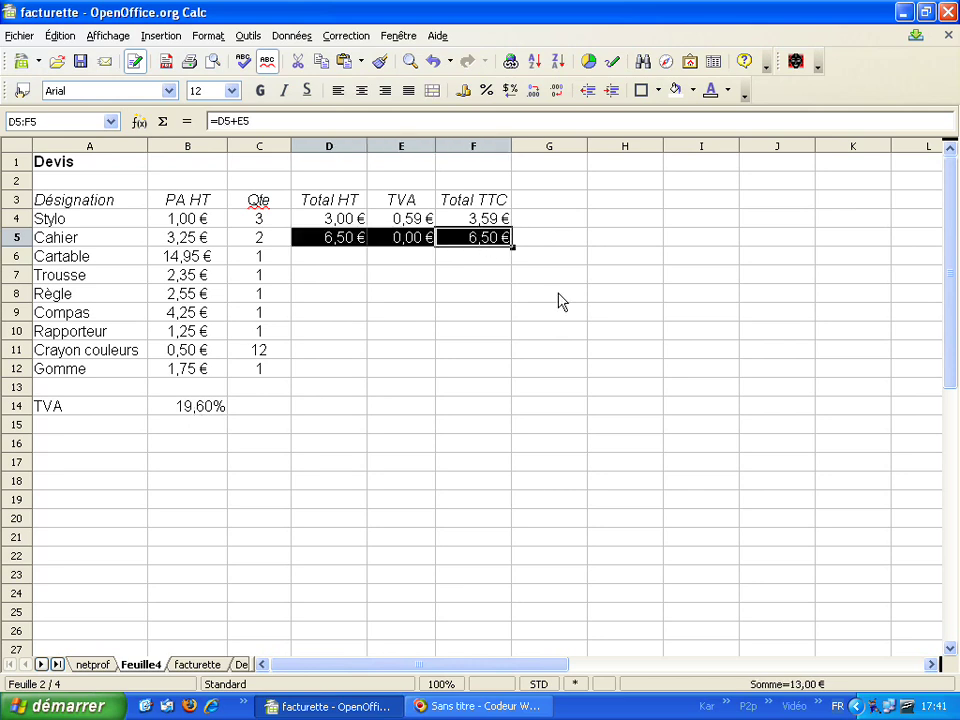
key(Delete)
click(414, 222)
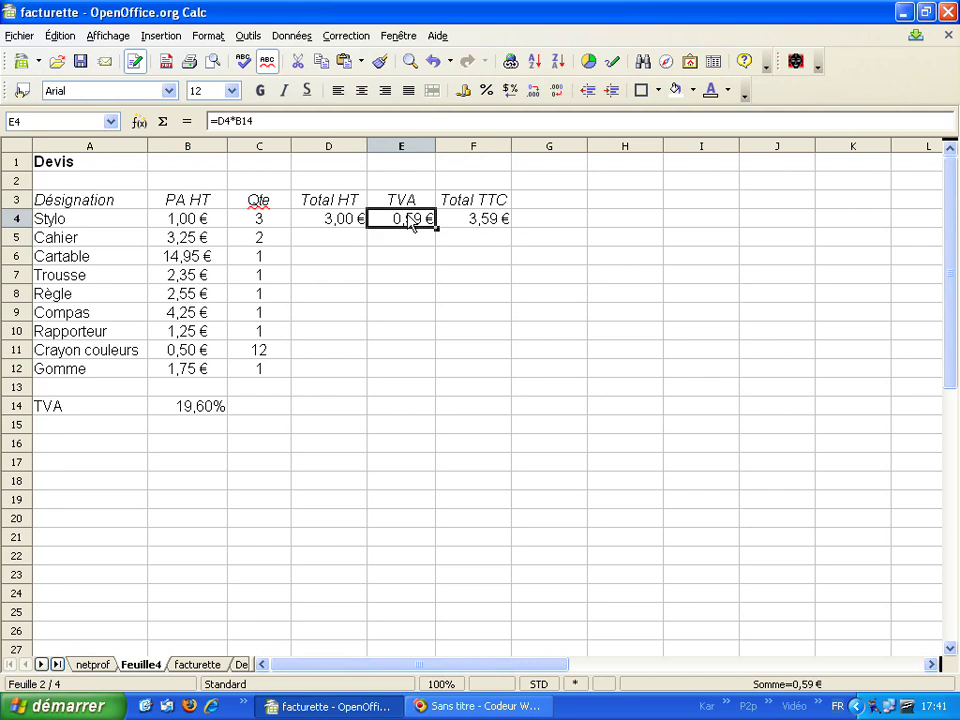
key(Delete)
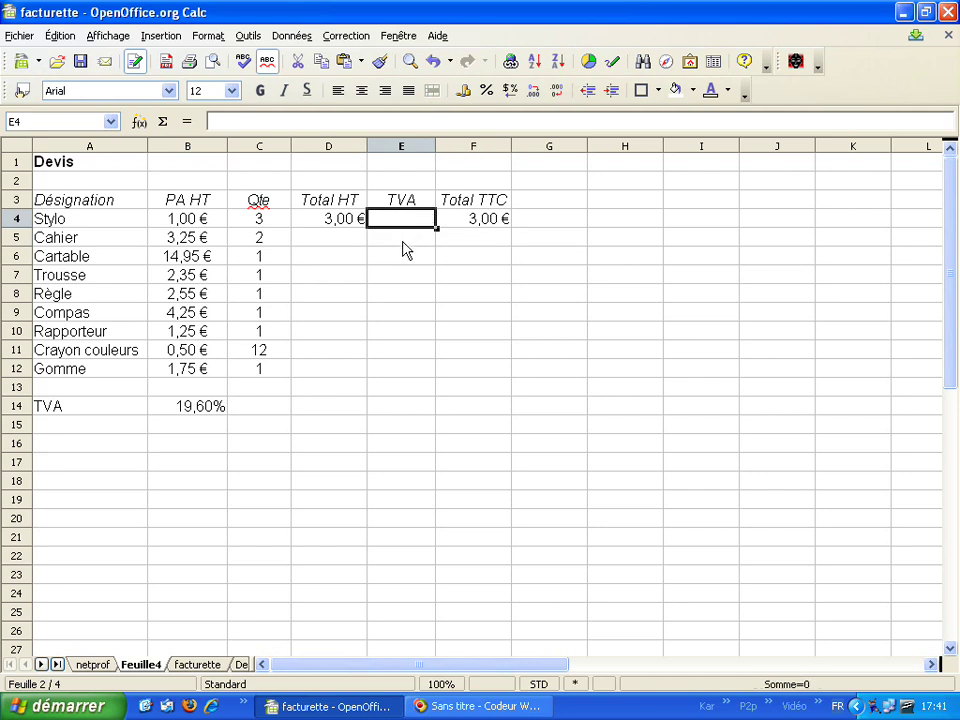
Calculate the Stylo row's TVA in E4 by multiplying Total HT by the TVA rate, =D4*B14.
key(Down)
click(342, 220)
click(405, 228)
text(=)
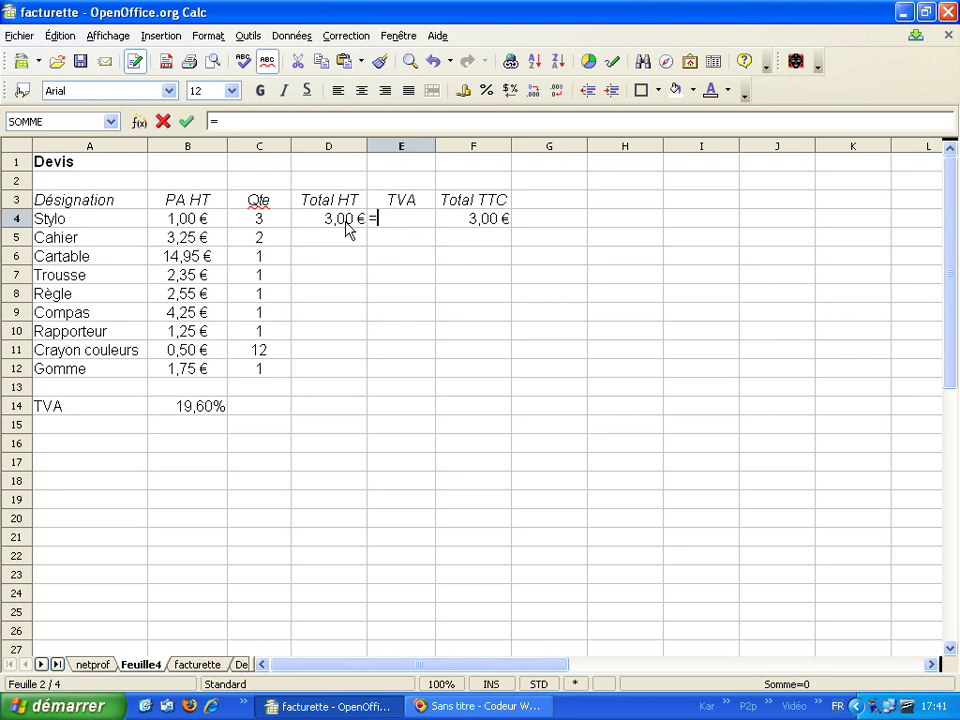
click(338, 221)
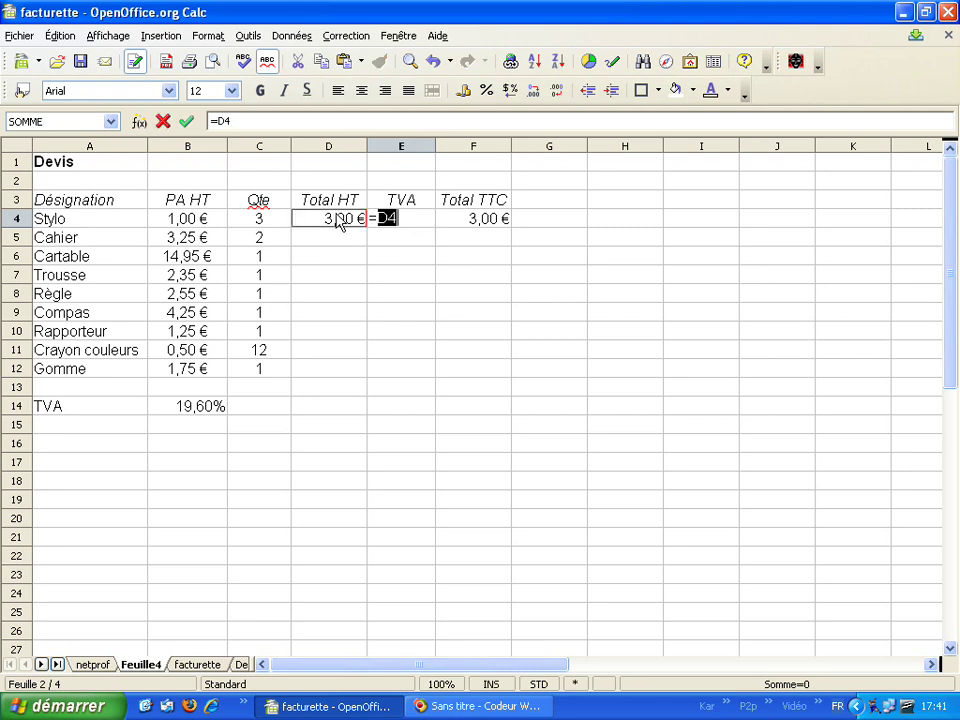
text(*)
click(193, 412)
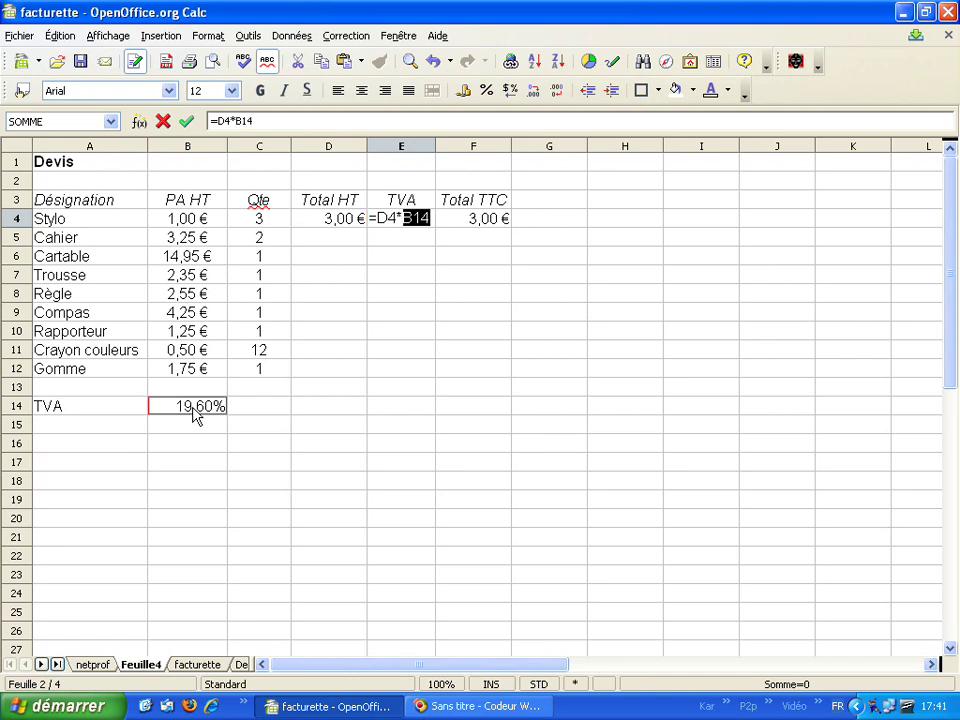
key(Return)
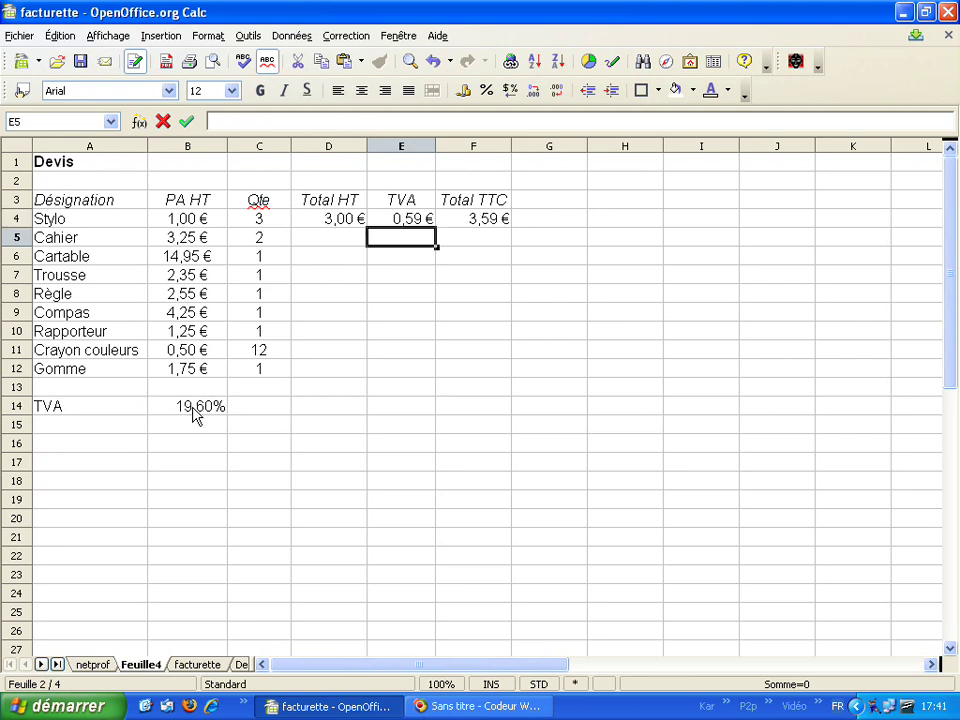
Make the TVA rate reference absolute in the E4 formula, so that it reads =D4*$B$14.
click(421, 224)
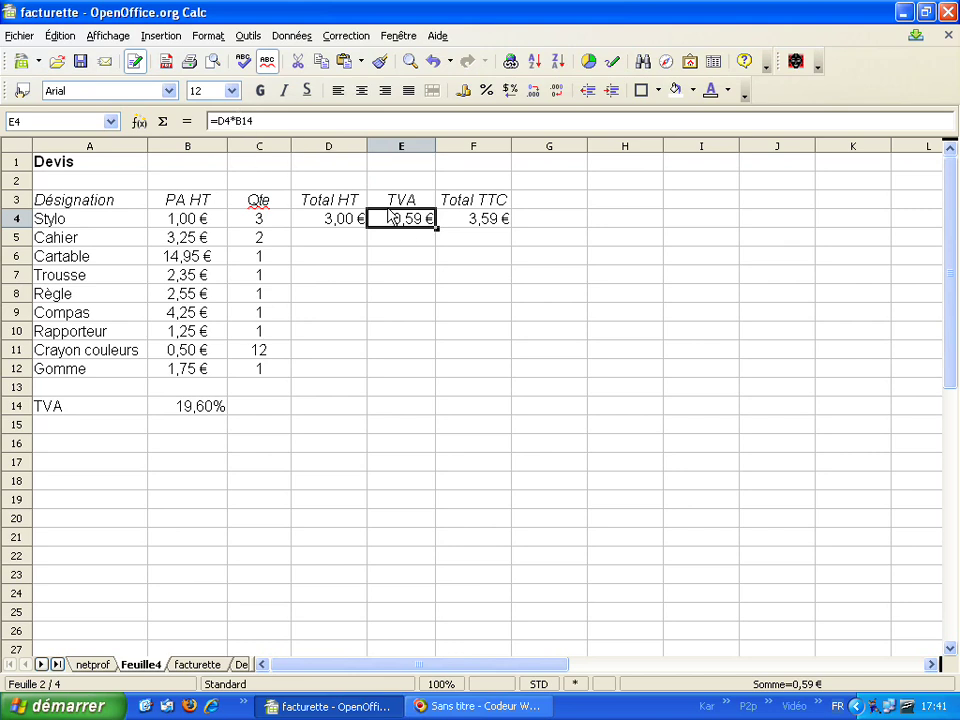
click(235, 119)
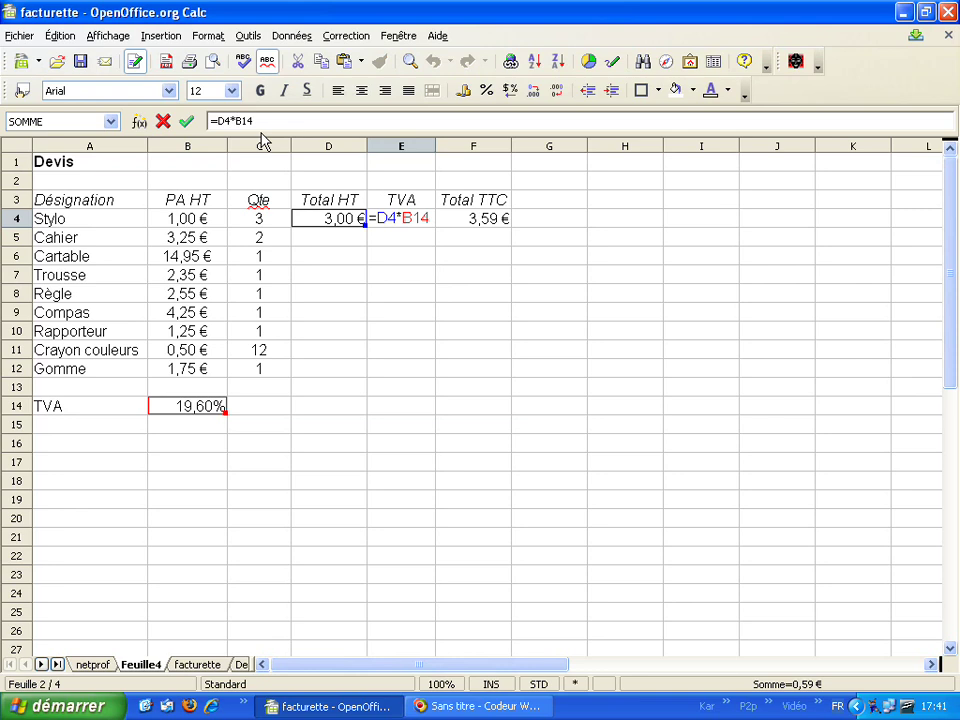
click(235, 121)
text($B$)
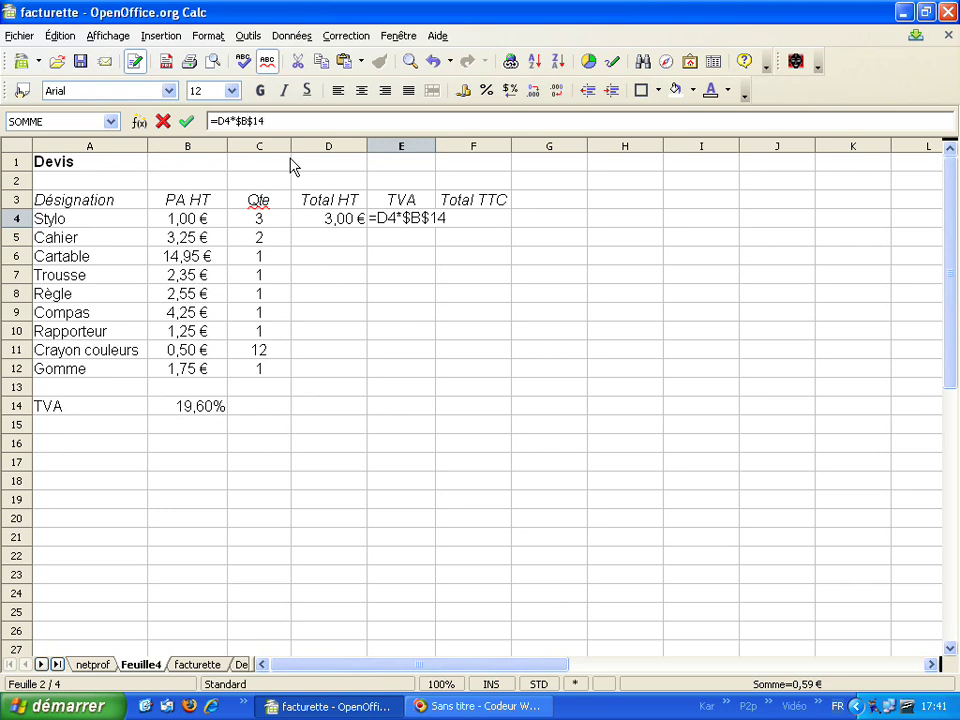
click(245, 121)
text($)
key(Return)
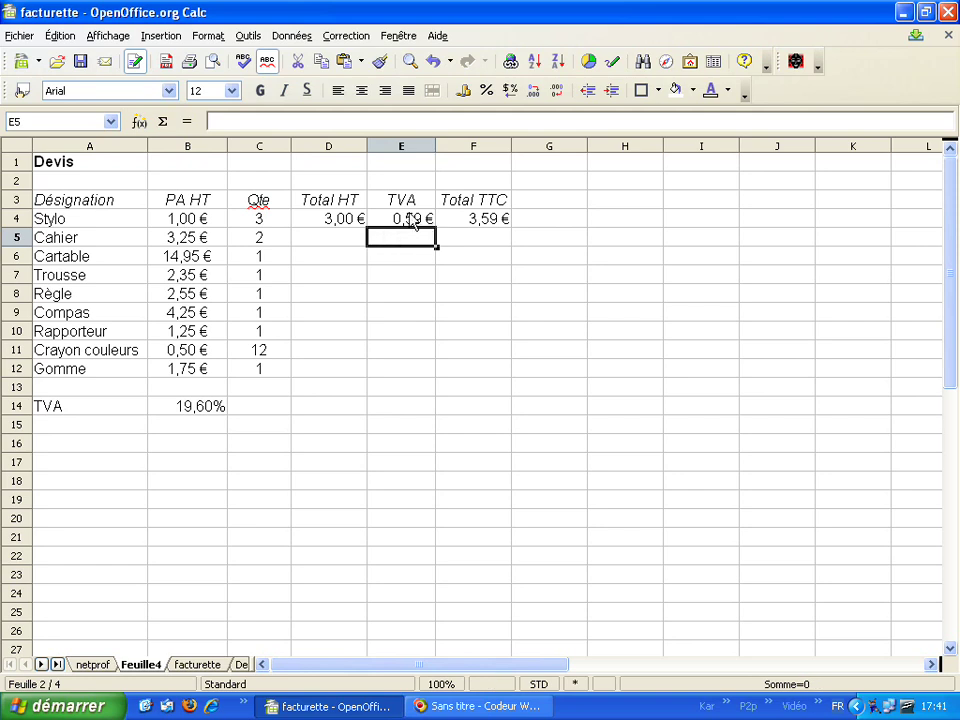
Fill the Stylo row's formulas D4:F4 down to the Cahier row and check the copied formulas in D5:F5.
click(427, 223)
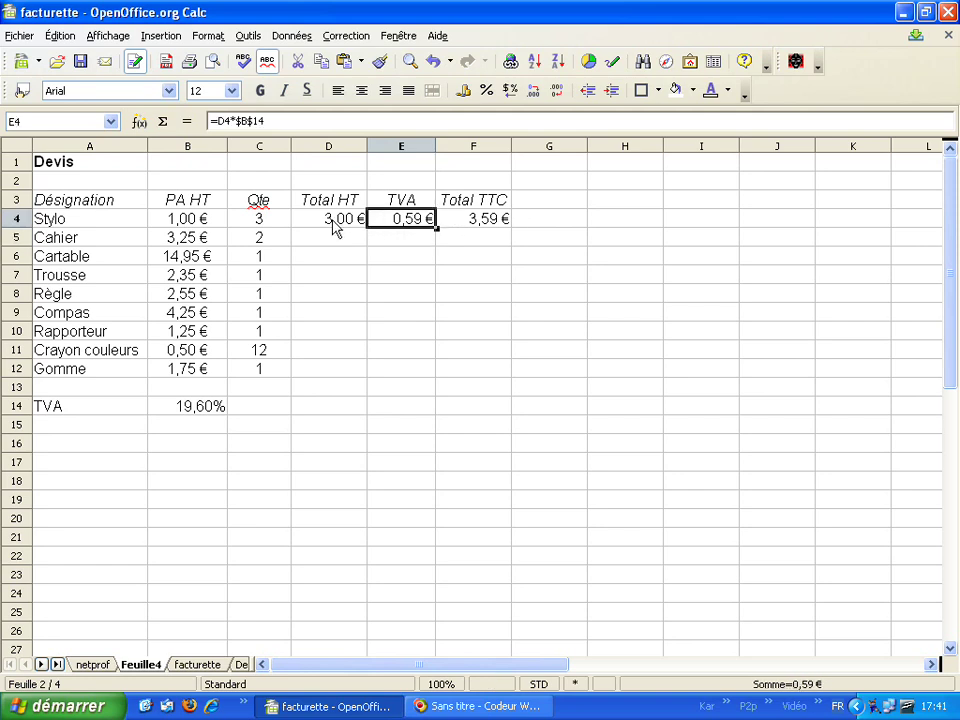
drag(335, 228, 484, 257)
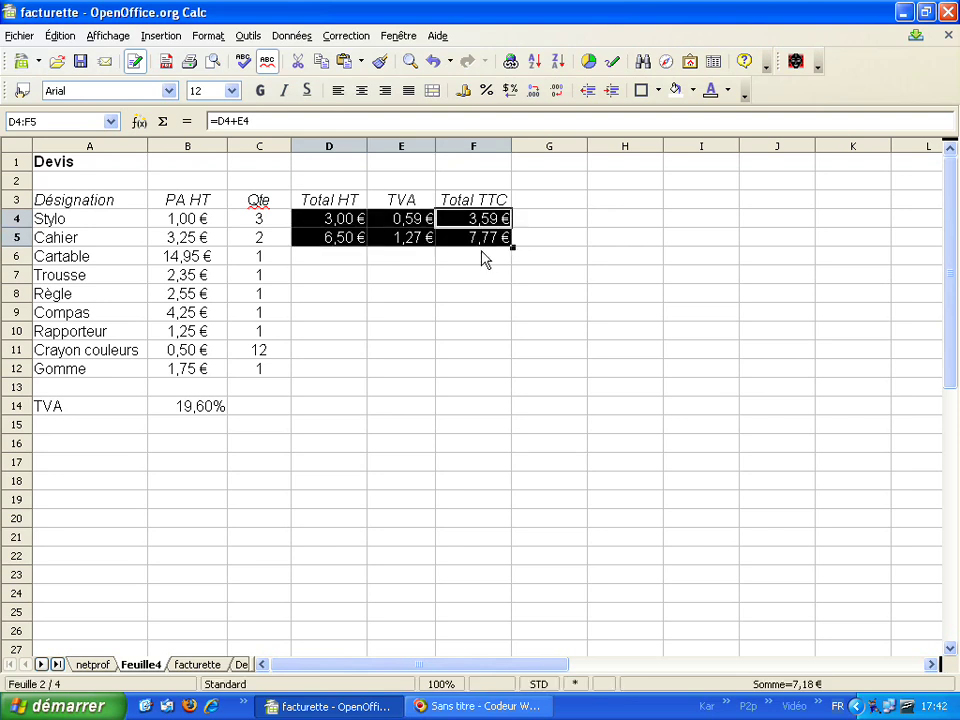
click(420, 240)
click(334, 246)
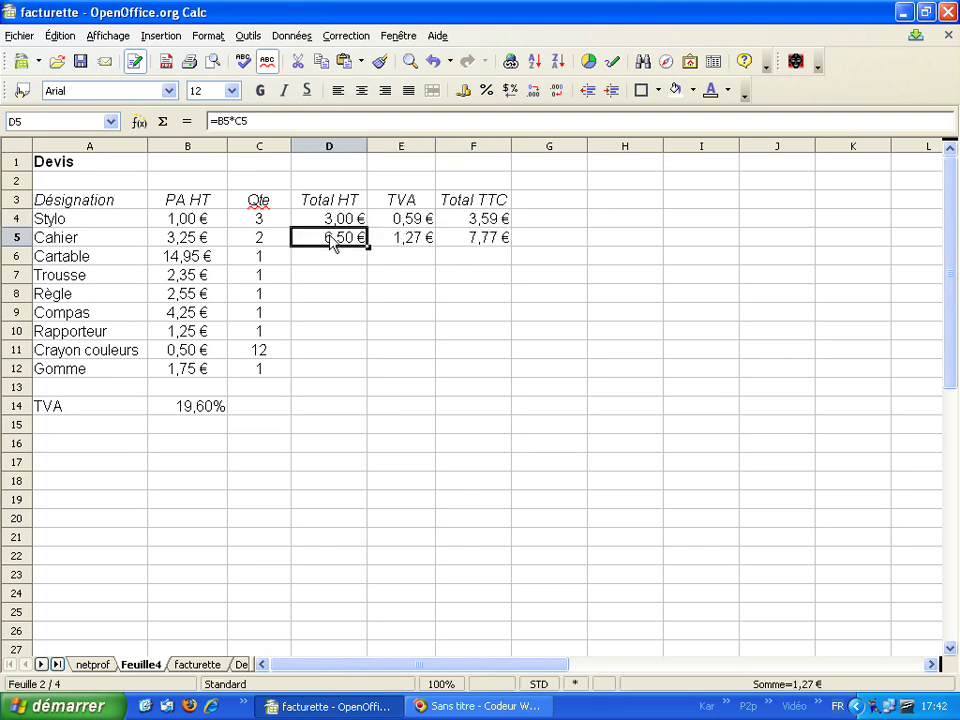
click(414, 244)
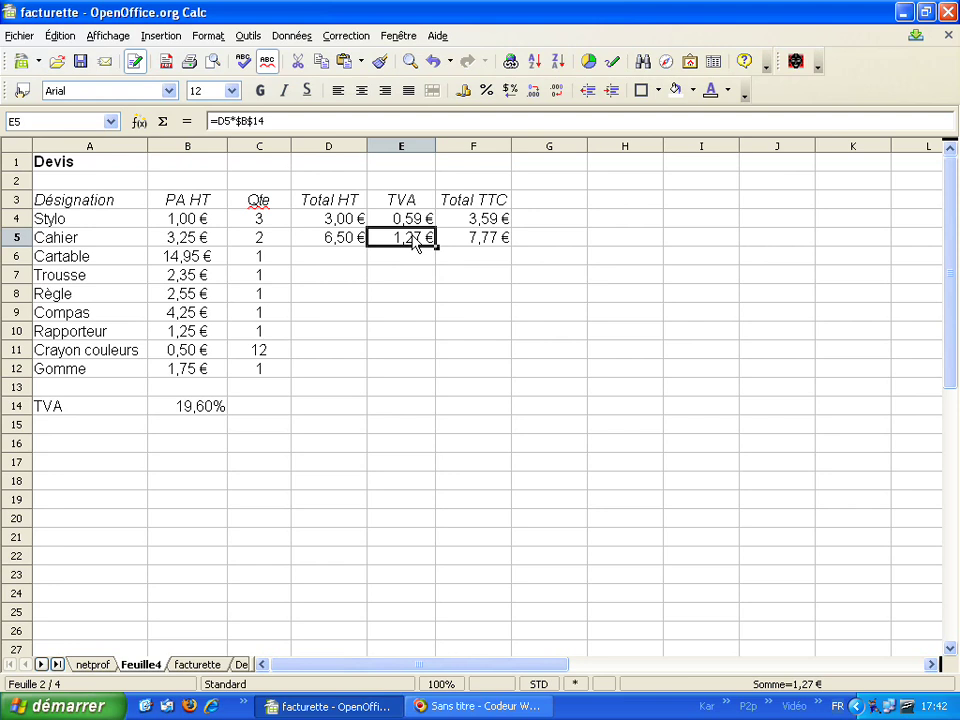
click(478, 241)
Fill the Cahier row's formulas D5:F5 down to the Gomme row and check the TVA formulas in column E.
drag(355, 240, 467, 375)
click(471, 371)
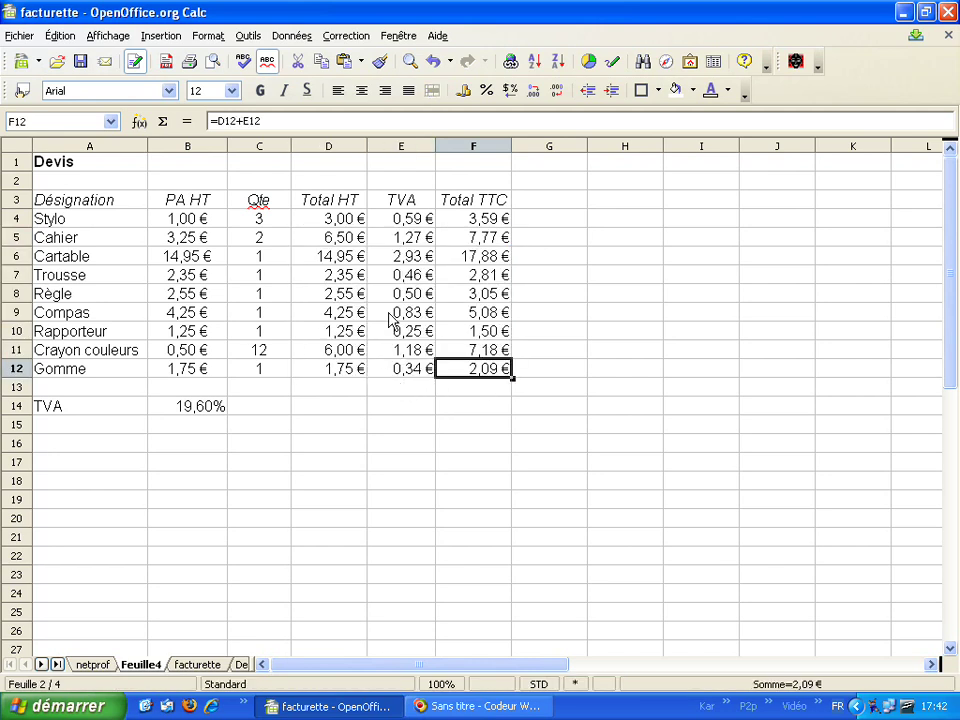
click(347, 378)
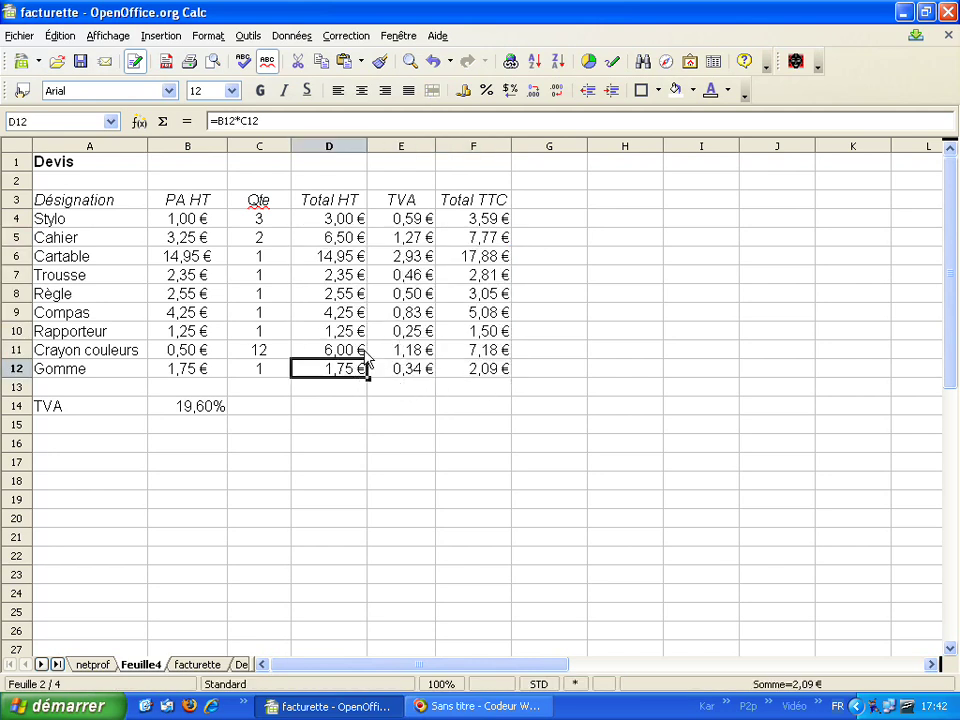
click(412, 219)
click(414, 237)
click(414, 257)
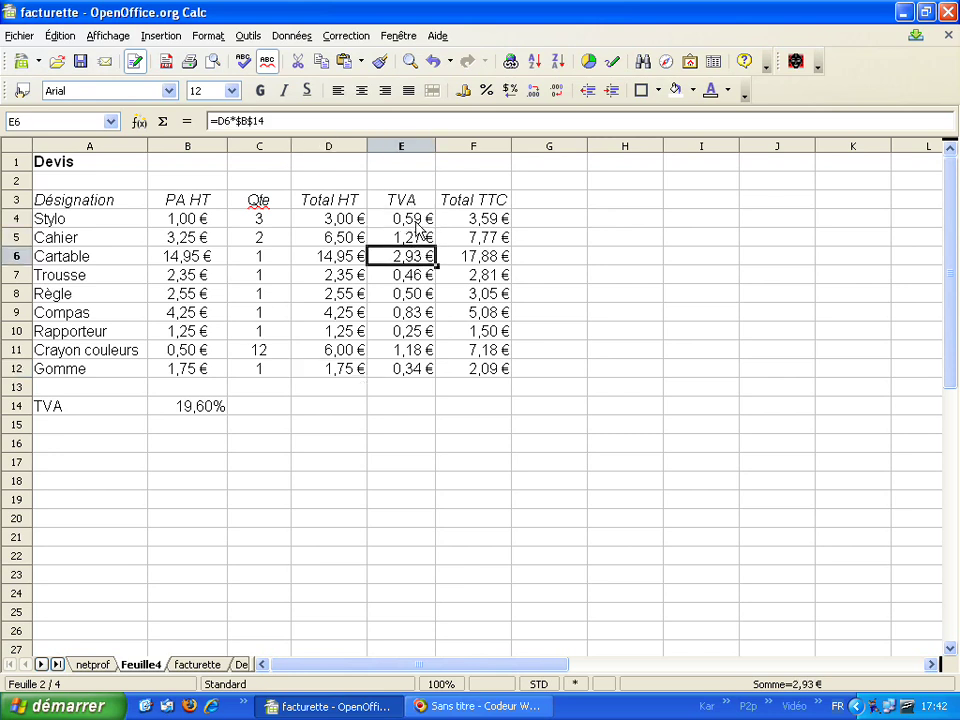
click(405, 219)
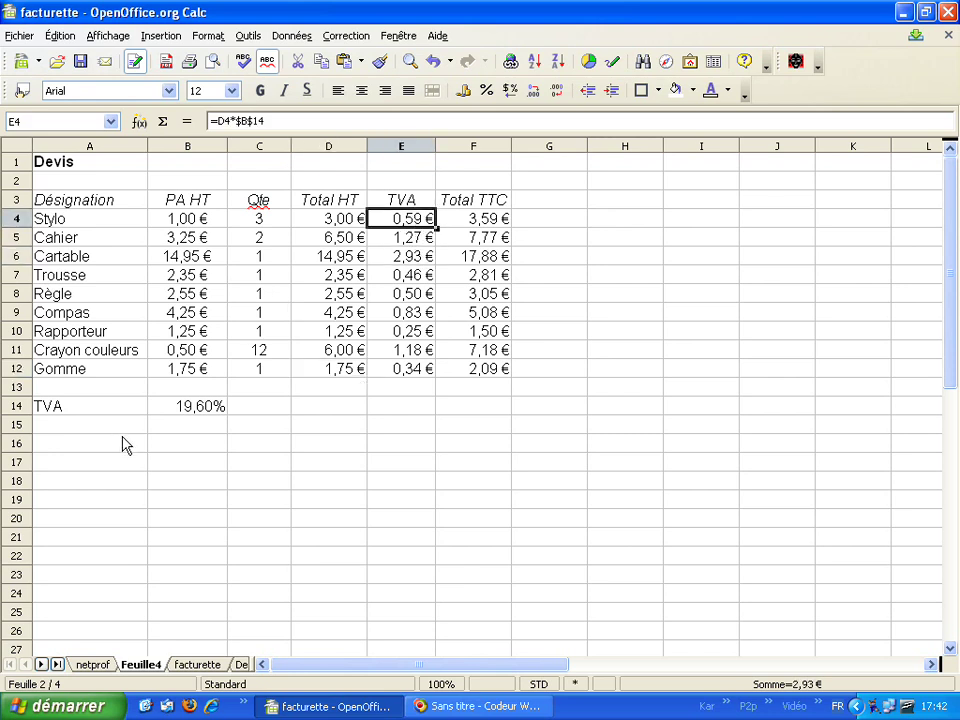
Test the quote with a TVA rate of 5,5% in B14, and set the rate back to 19,6%.
click(197, 414)
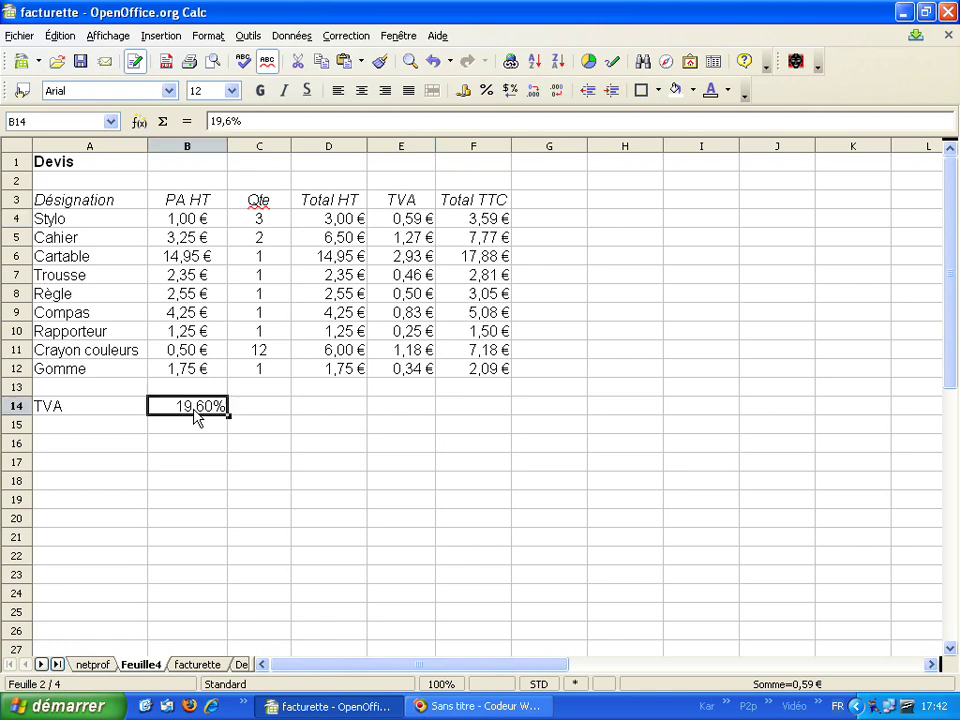
text(5,5%)
key(Return)
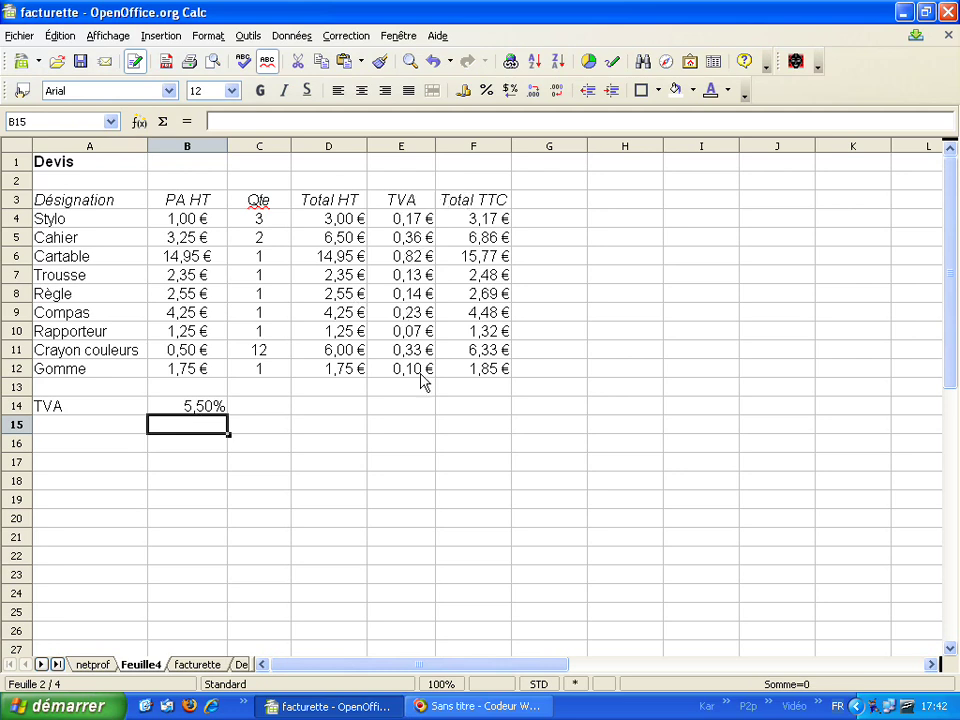
click(189, 414)
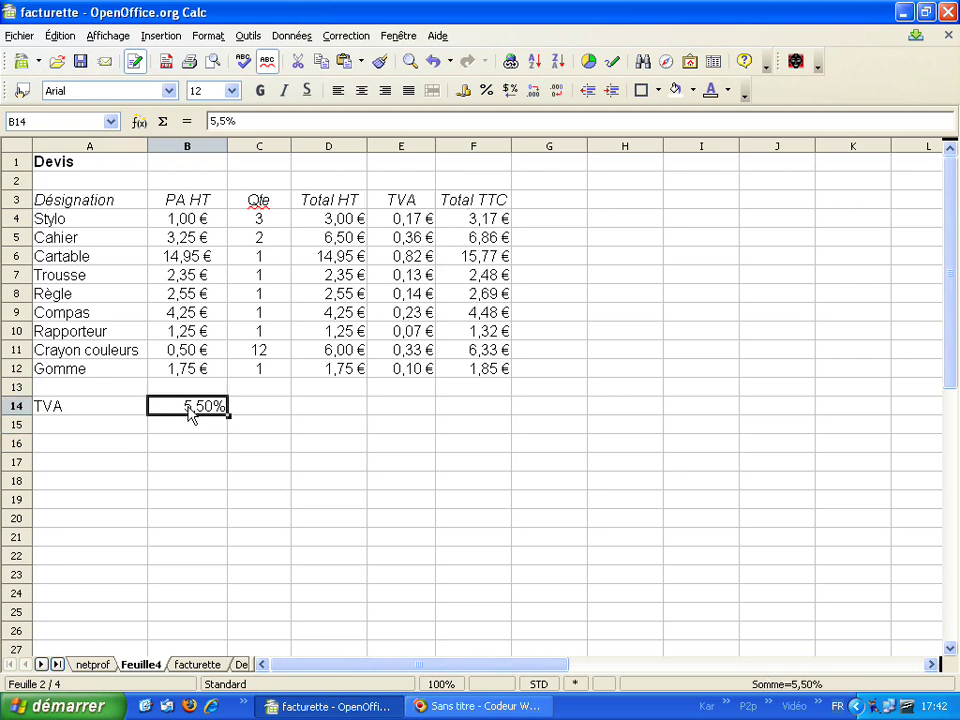
text(19,6)
key(Return)
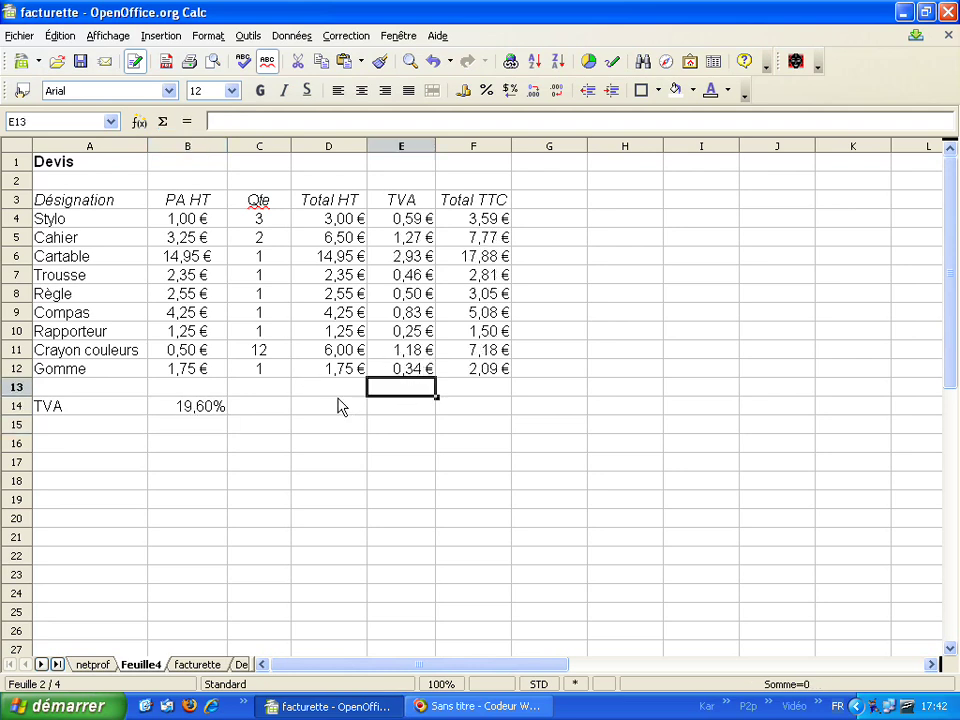
Sum the Total HT column in D13 with the formula =SOMME(D4:D12).
click(342, 390)
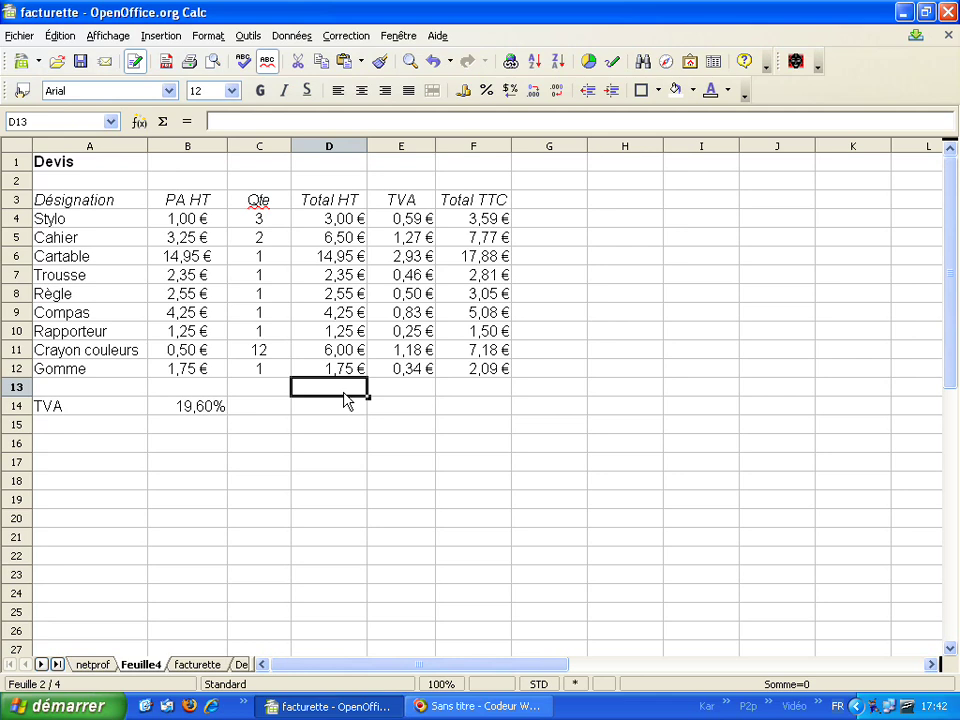
text(=)
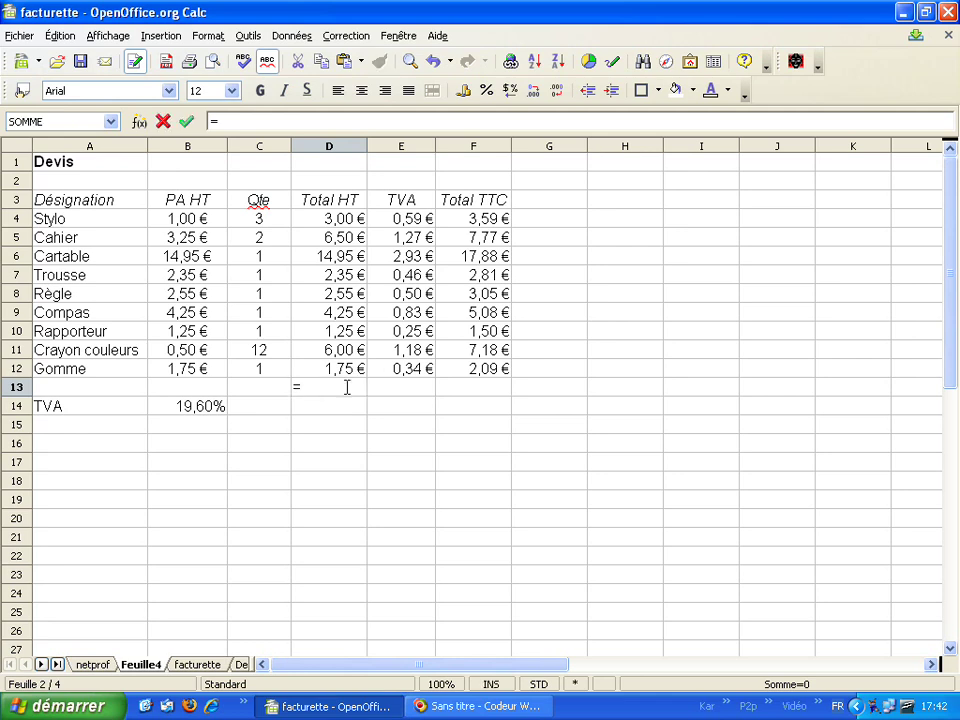
text(somme()
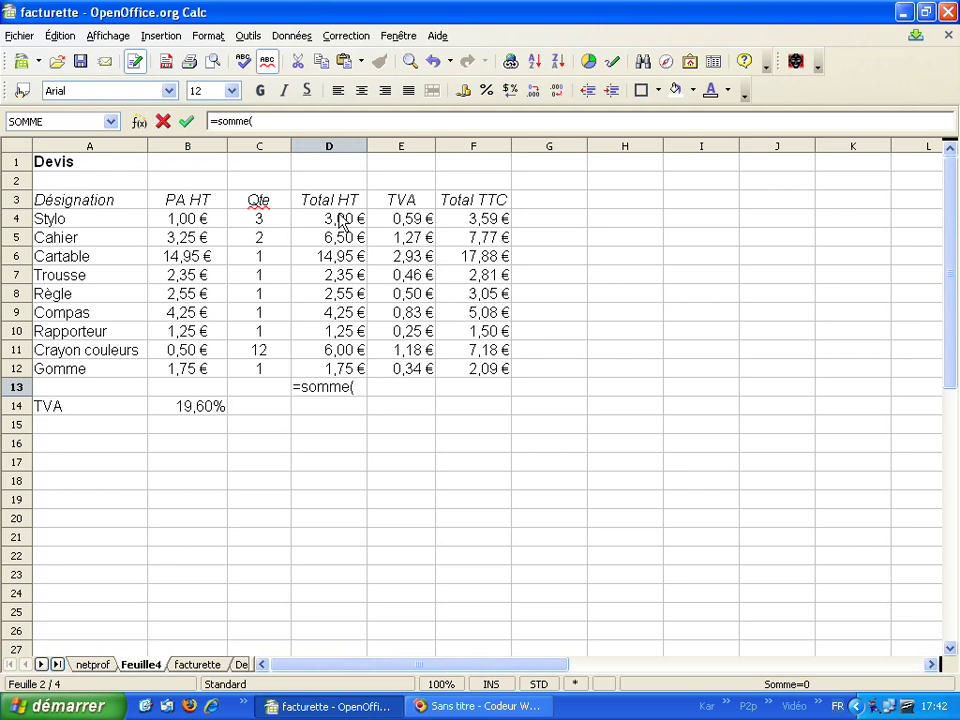
click(340, 220)
drag(340, 220, 342, 372)
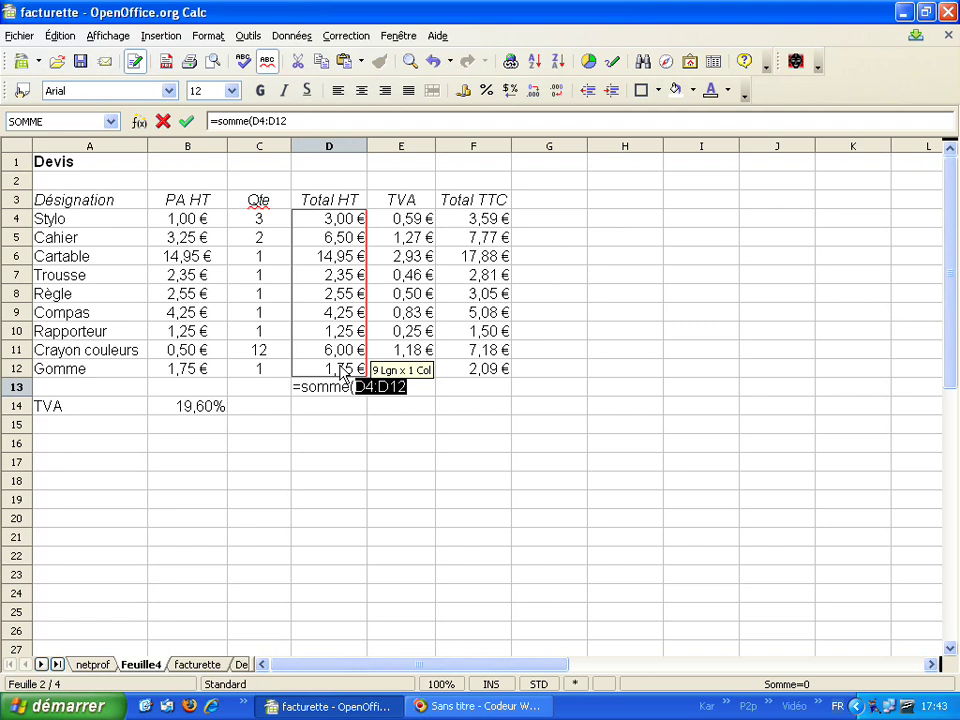
text())
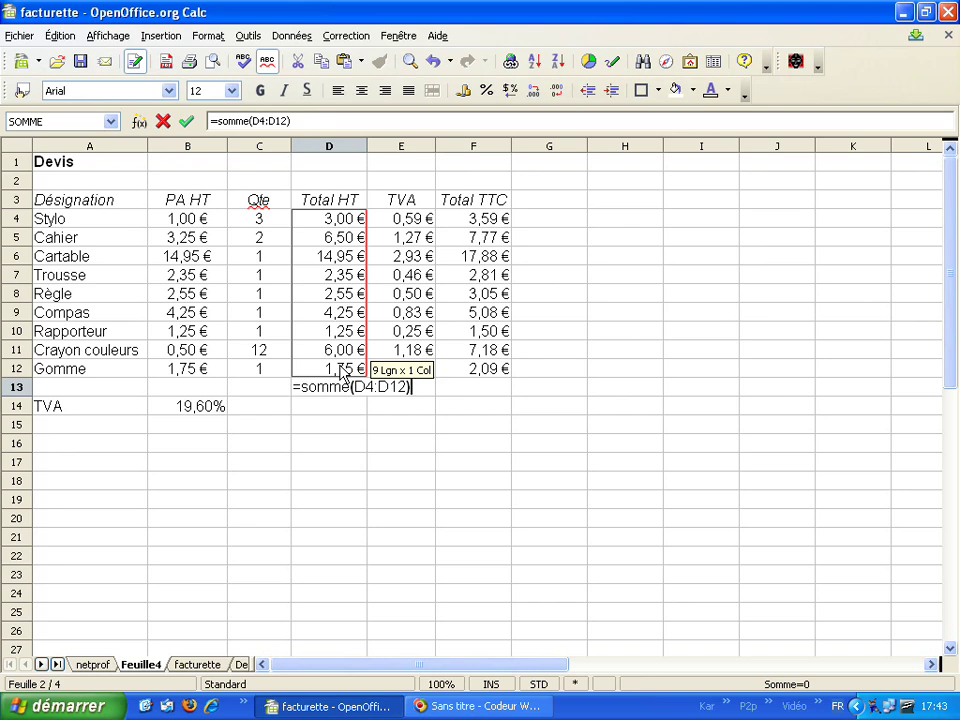
key(Return)
Examine the SOMME formula in D13 and the range it references, leaving the formula unedited.
click(350, 390)
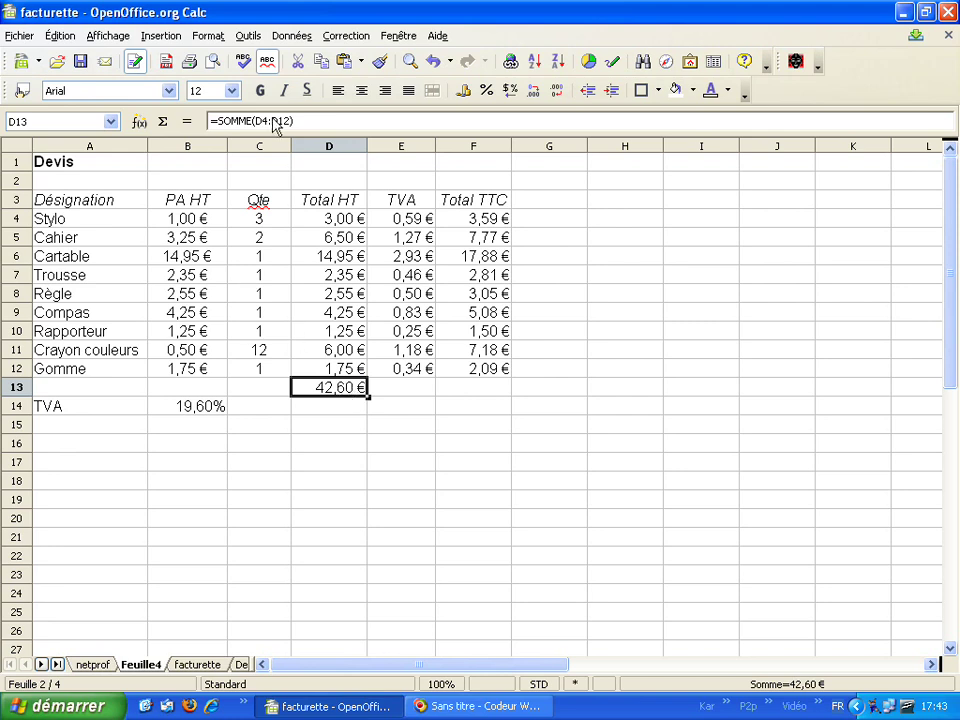
click(255, 121)
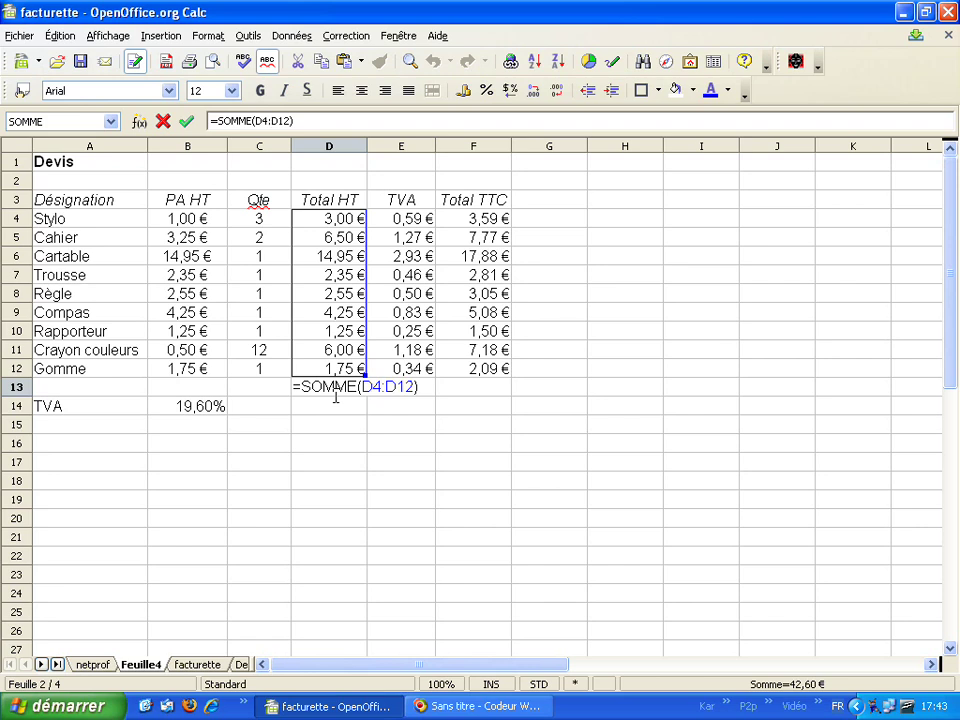
click(333, 412)
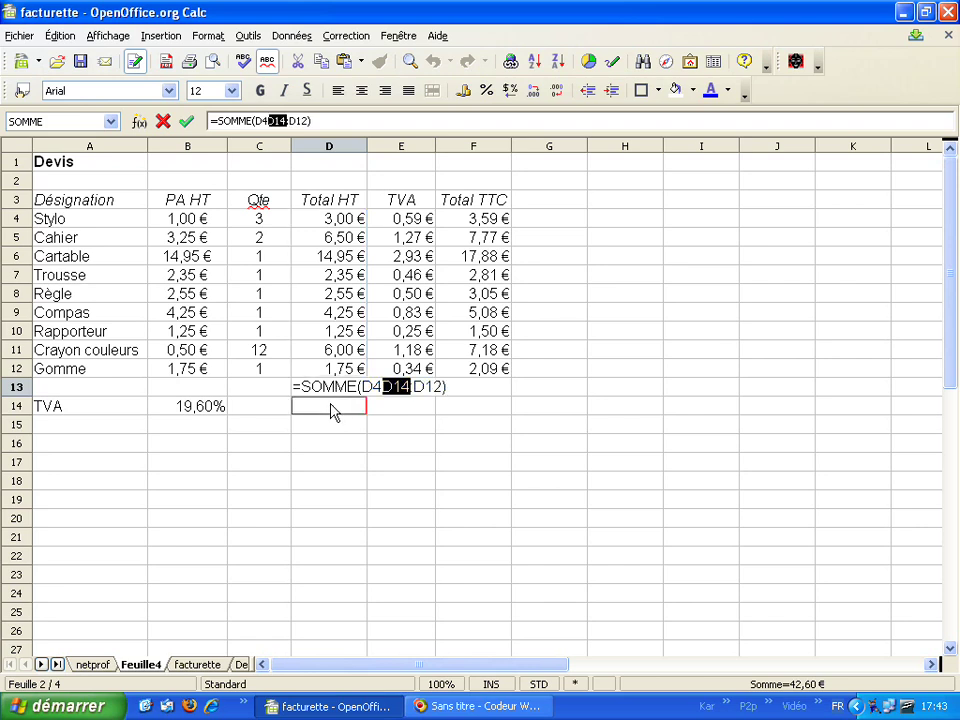
key(Escape)
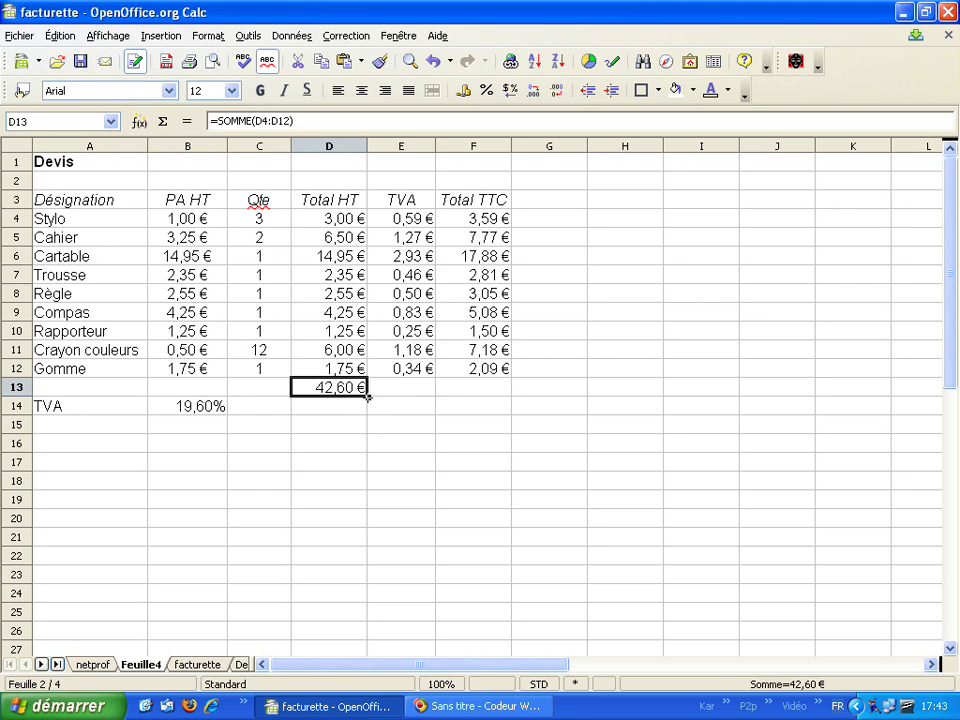
Fill the sum formula from D13 across to F13 and check the TVA and Total TTC sum formulas.
drag(368, 397, 484, 398)
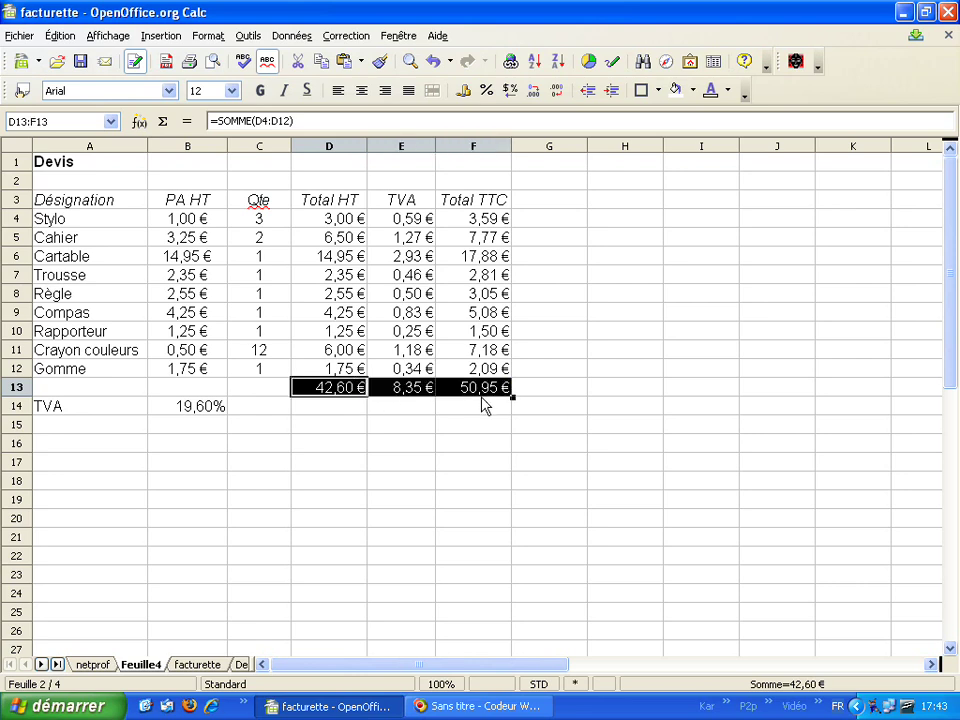
click(407, 407)
click(410, 390)
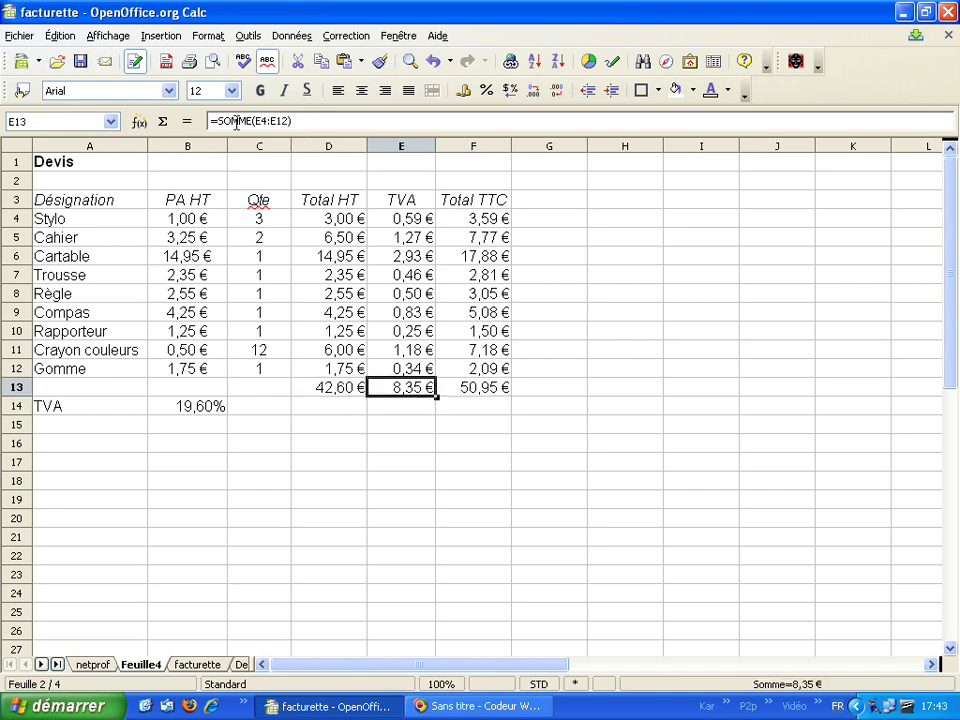
click(484, 390)
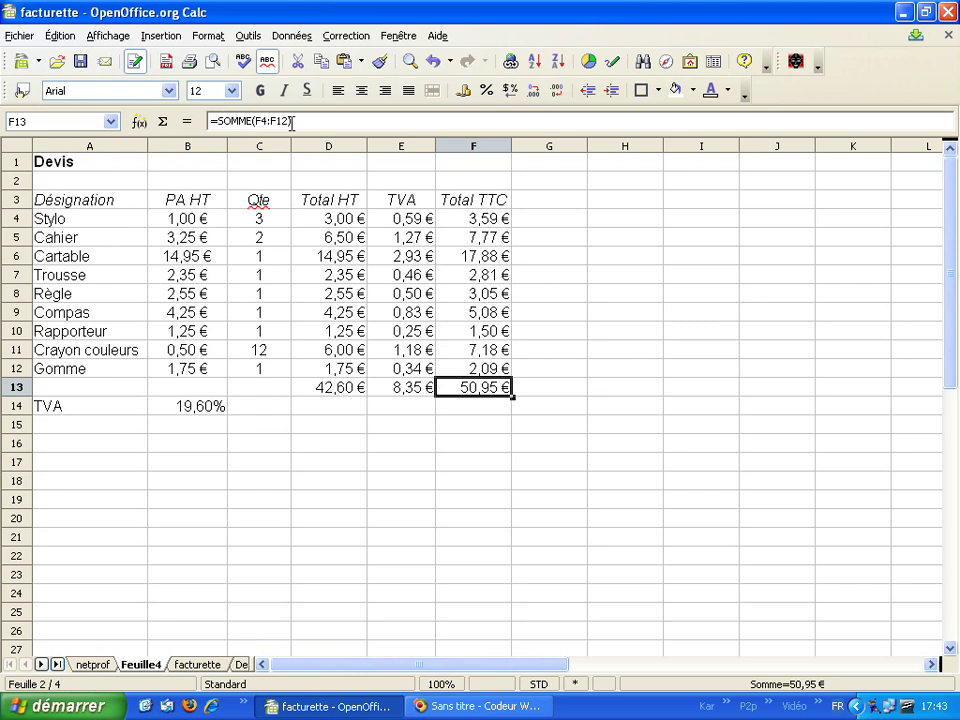
click(321, 406)
click(328, 390)
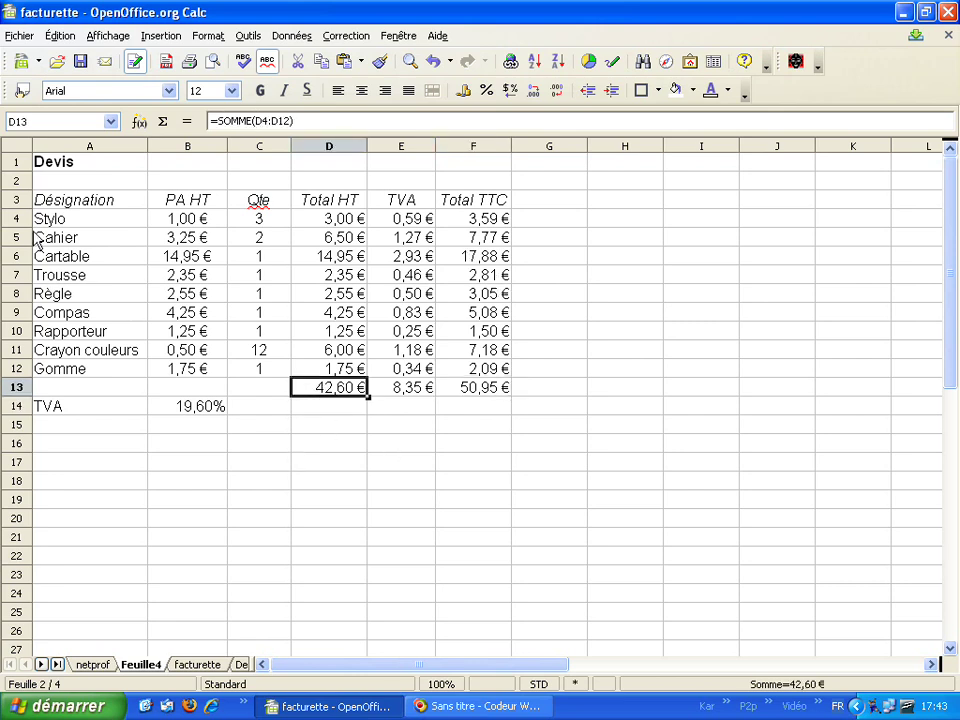
click(60, 180)
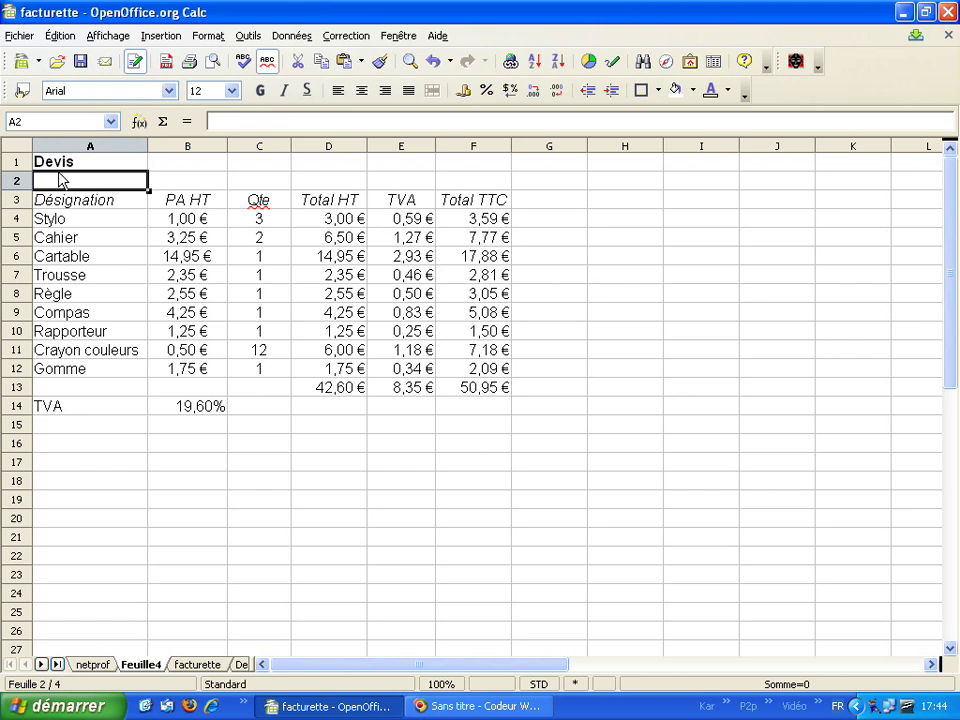
click(404, 222)
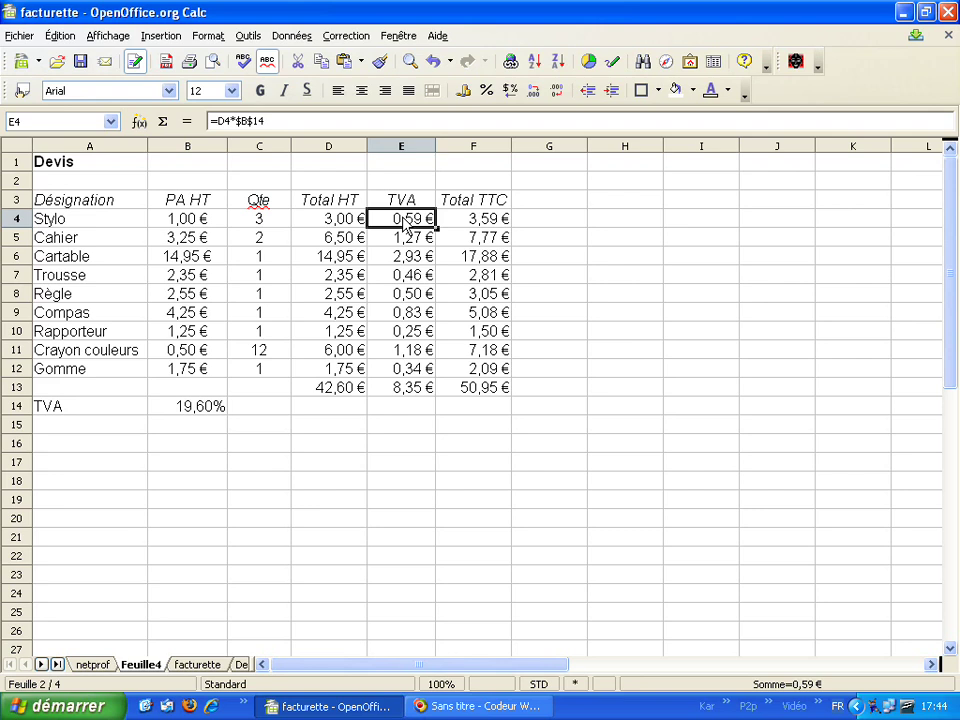
click(139, 124)
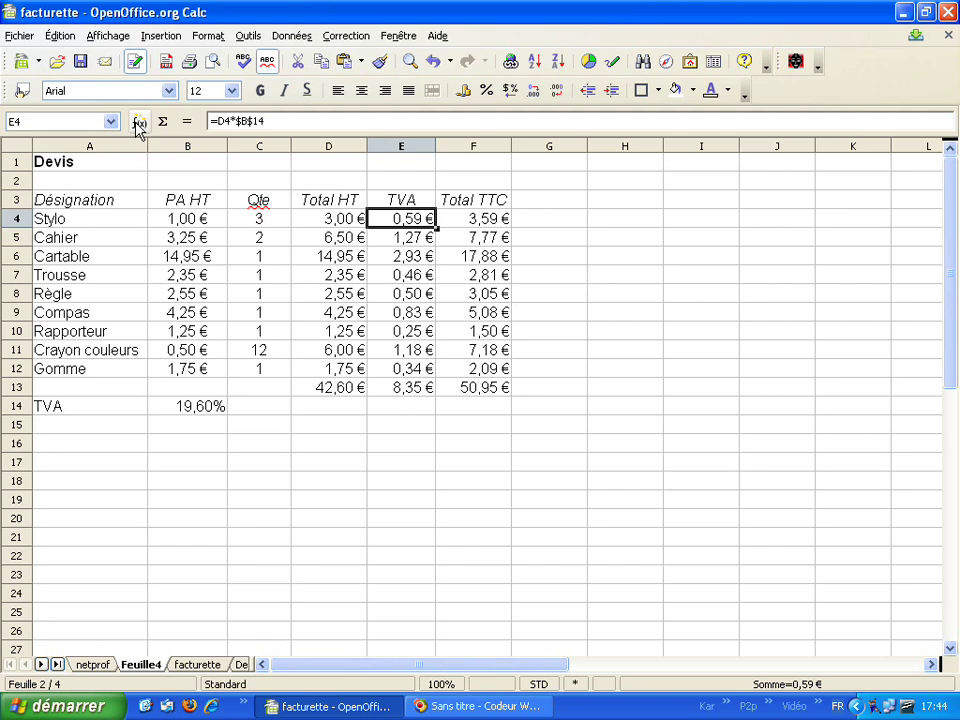
Select the Devis title in A1 and switch to the netprof sheet.
click(98, 166)
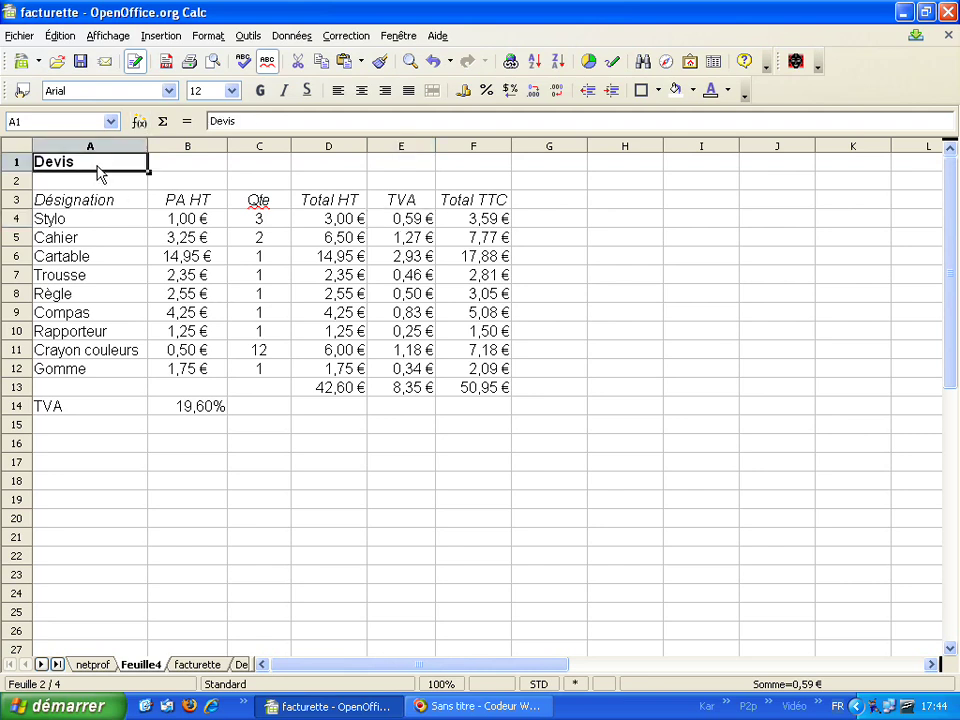
click(85, 666)
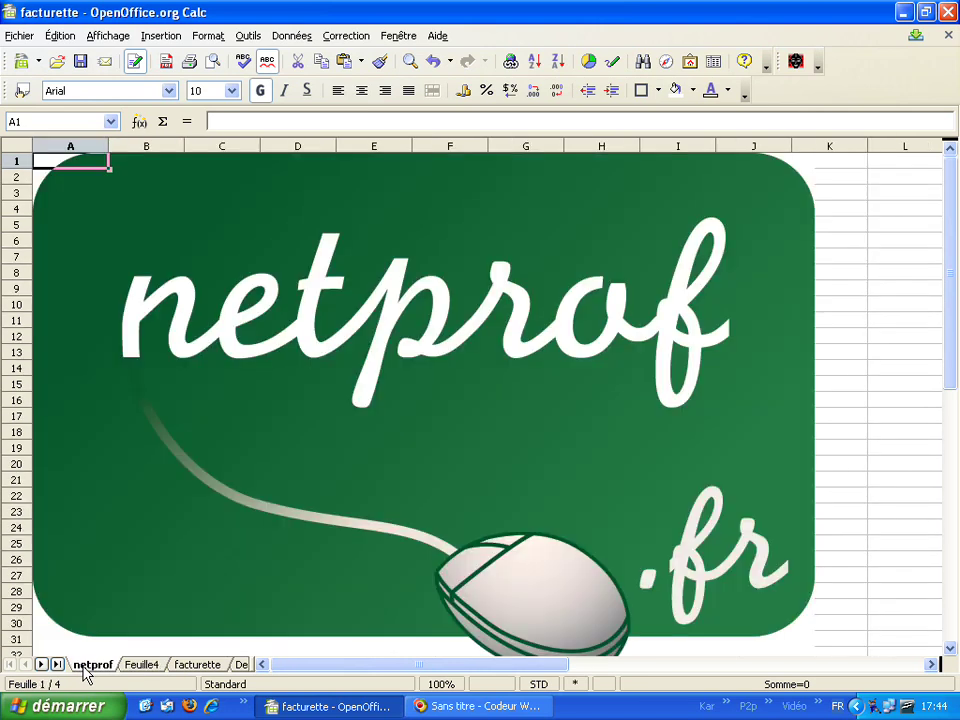